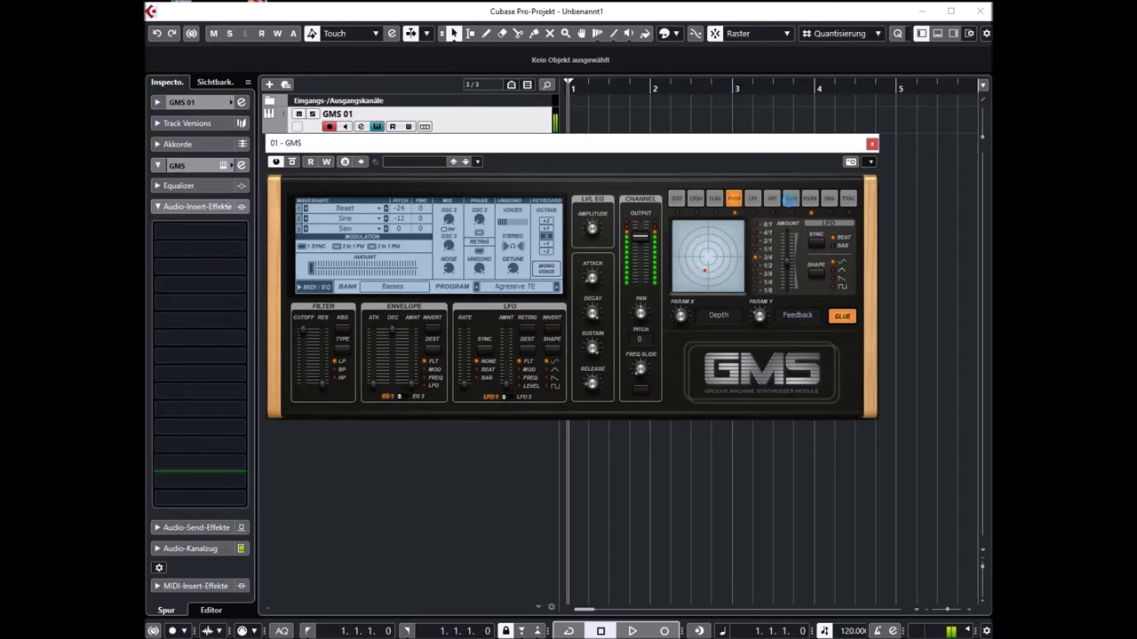
Select the Echo effect and set its feedback and filter high on the XY pad.
{"action": "left_click", "coordinate": [790, 198]}
{"action": "left_click_drag", "start_coordinate": [694, 278], "coordinate": [728, 248]}
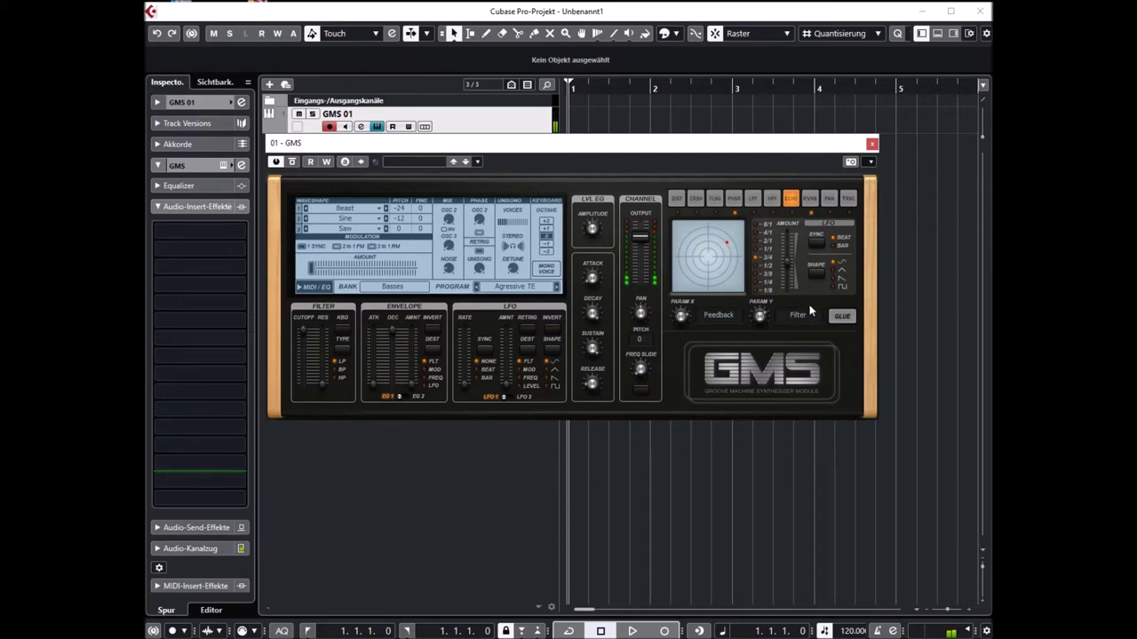
Load the Analog Bass 1 TE program from the Basses bank of the preset library and close the library.
{"action": "left_click", "coordinate": [537, 290]}
{"action": "left_click", "coordinate": [611, 247]}
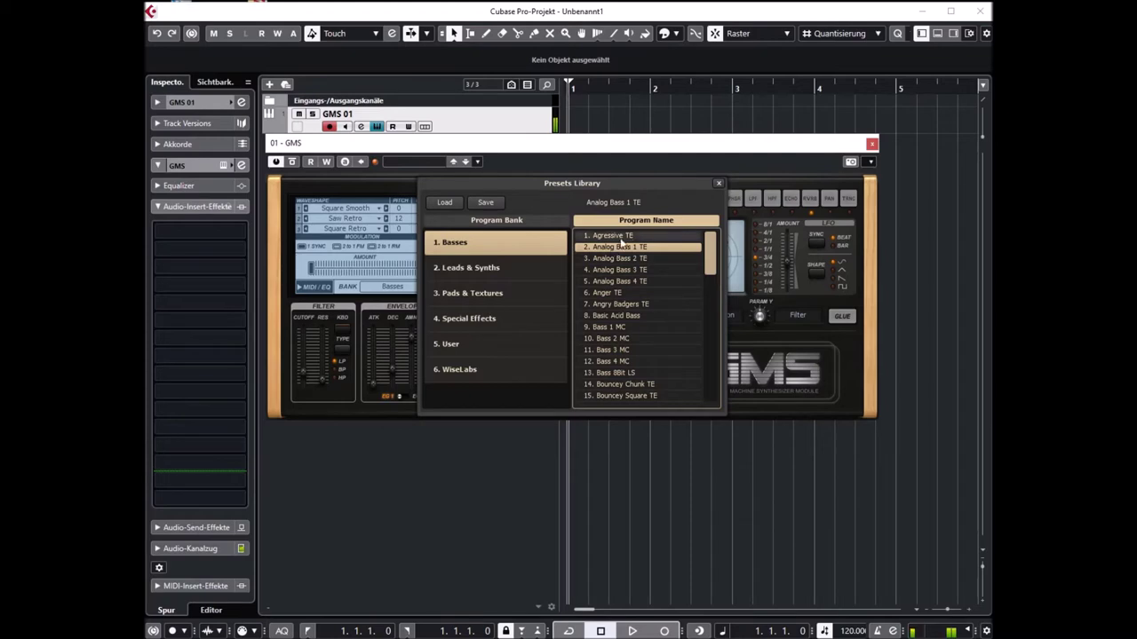
{"action": "left_click", "coordinate": [718, 183]}
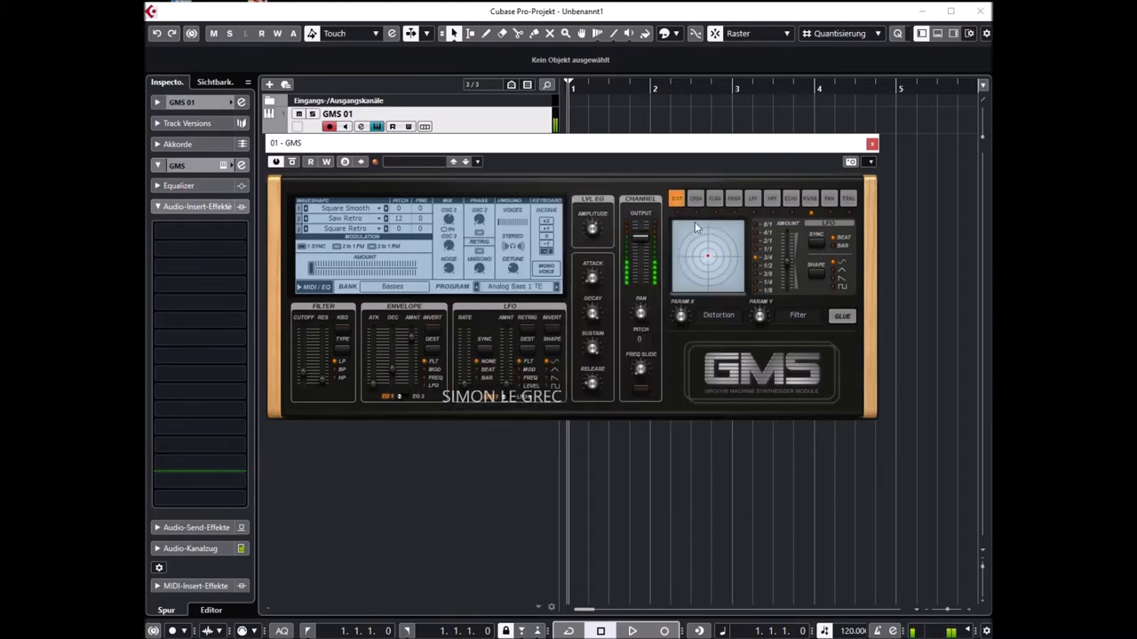
Try the Distortion, Crush and Flanger effects on the XY pad, switching Glue on and off again for Distortion.
{"action": "left_click_drag", "start_coordinate": [710, 260], "coordinate": [715, 249]}
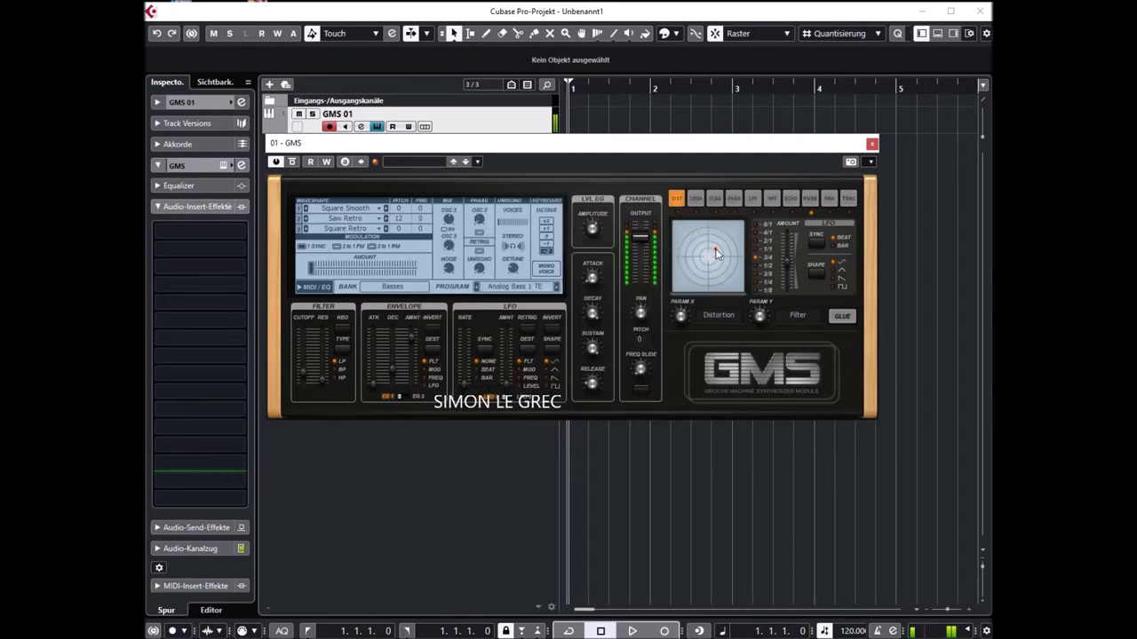
{"action": "left_click", "coordinate": [842, 316]}
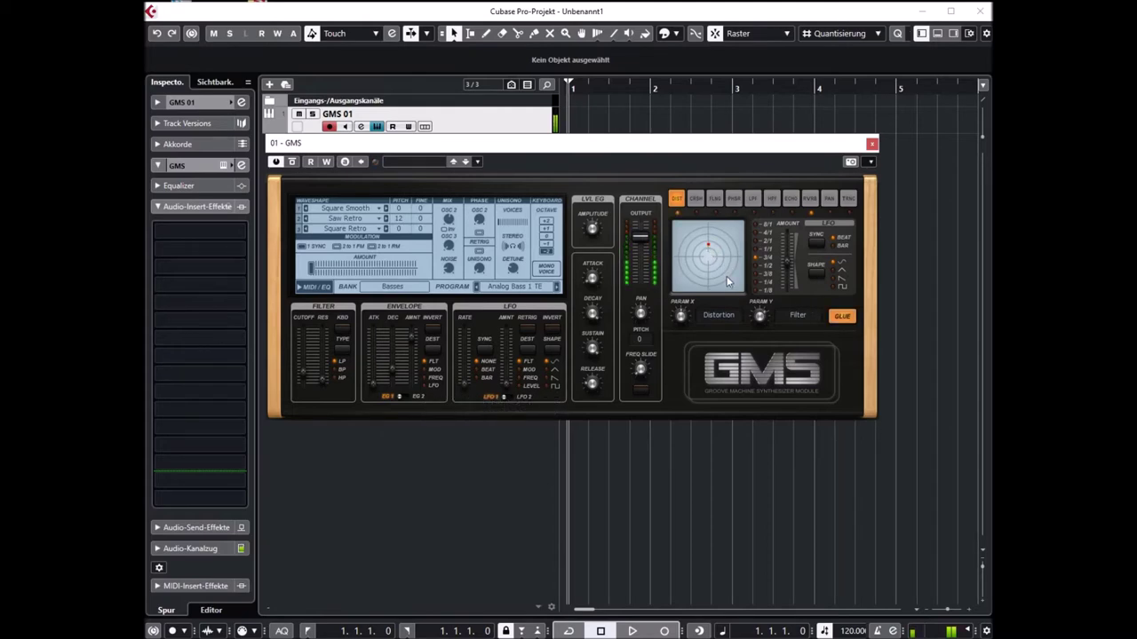
{"action": "left_click", "coordinate": [696, 199]}
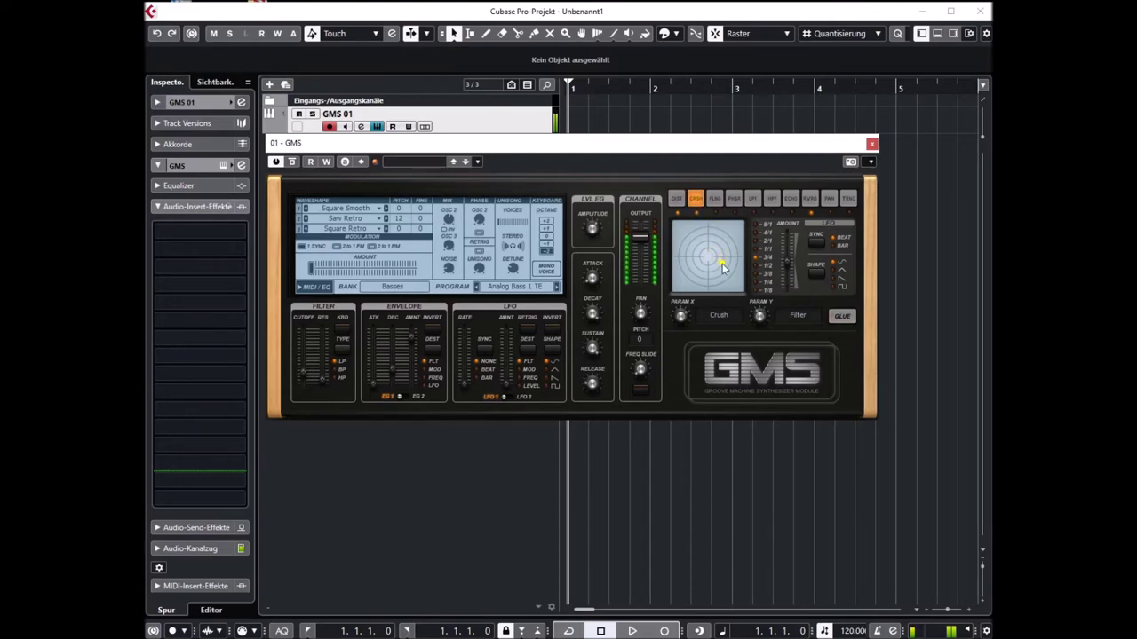
{"action": "left_click", "coordinate": [714, 198]}
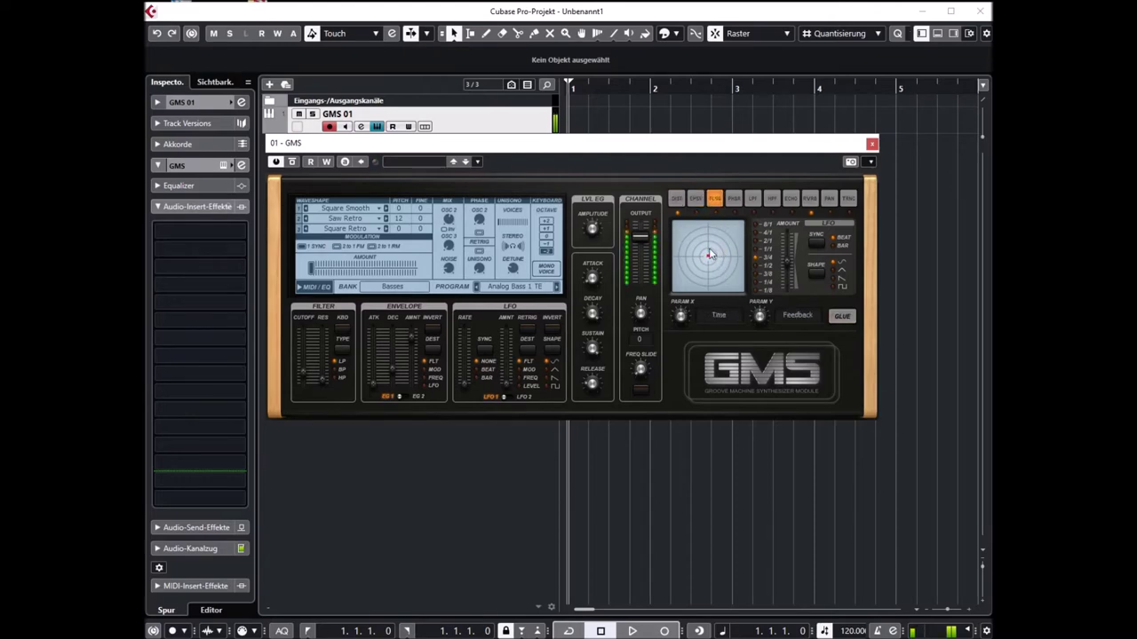
{"action": "mouse_move", "coordinate": [706, 252]}
{"action": "left_mouse_down"}
{"action": "mouse_move", "coordinate": [695, 251]}
{"action": "mouse_move", "coordinate": [717, 272]}
{"action": "mouse_move", "coordinate": [718, 242]}
{"action": "left_mouse_up"}
{"action": "left_click", "coordinate": [678, 200]}
{"action": "left_click", "coordinate": [842, 316]}
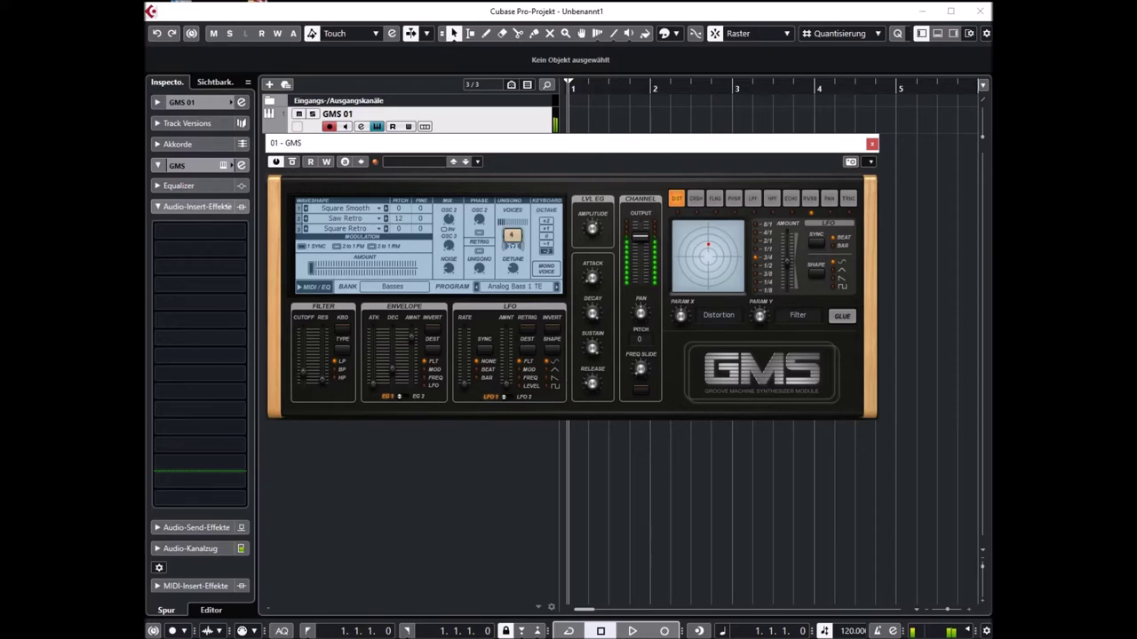
Set the unison voices to 4 and the EG 1 decay to about 0.54 %, and raise the filter cutoff.
{"action": "mouse_move", "coordinate": [478, 270]}
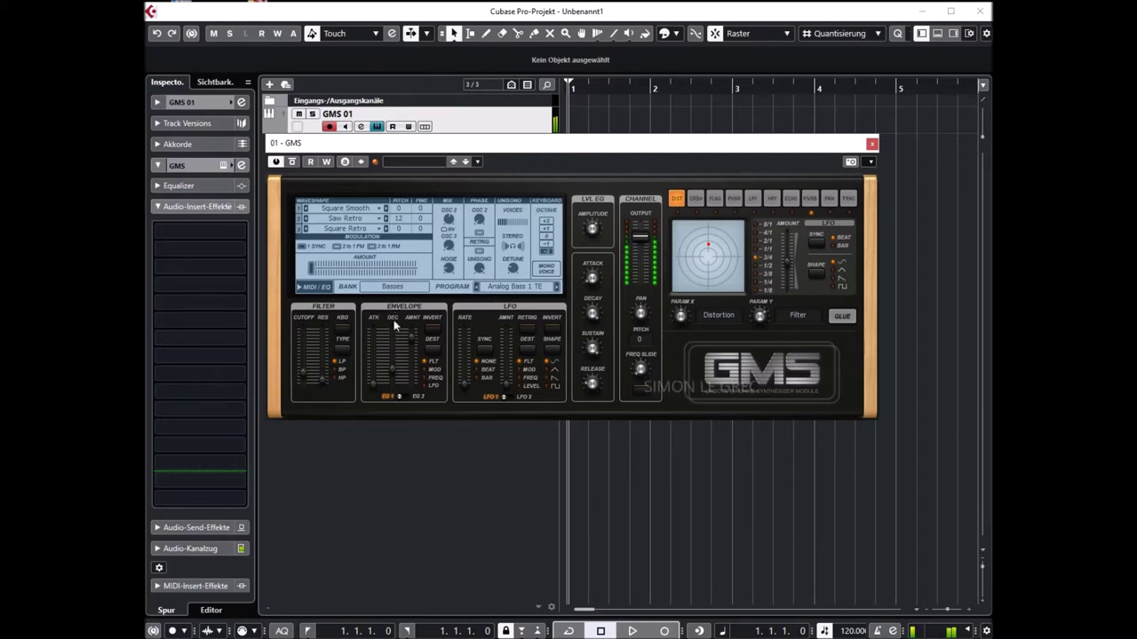
{"action": "mouse_move", "coordinate": [388, 371]}
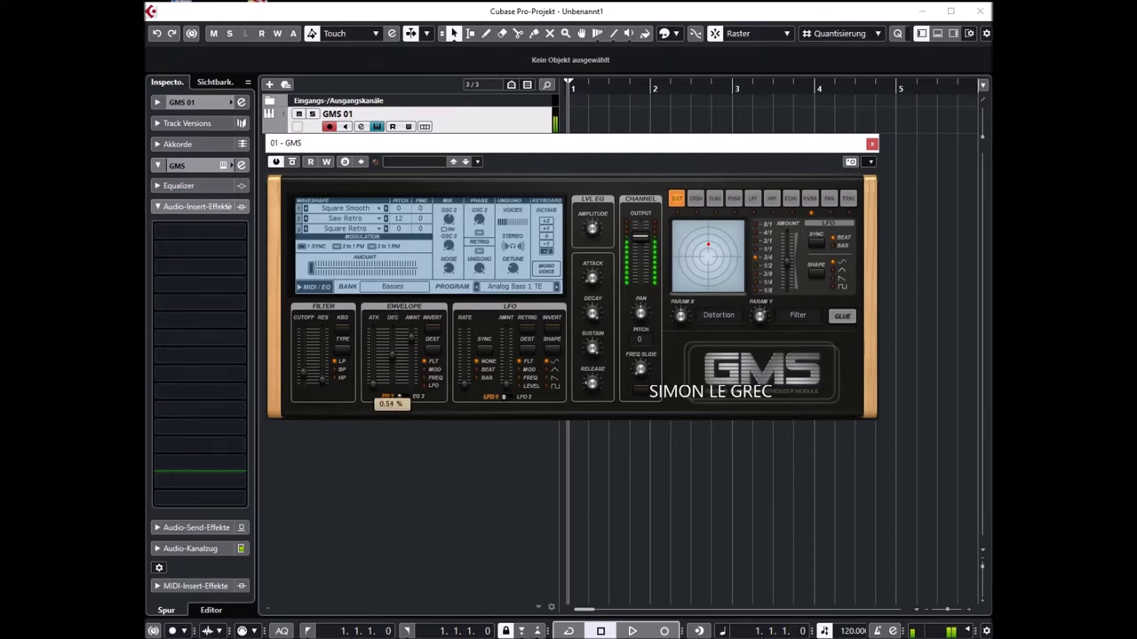
{"action": "mouse_move", "coordinate": [309, 373]}
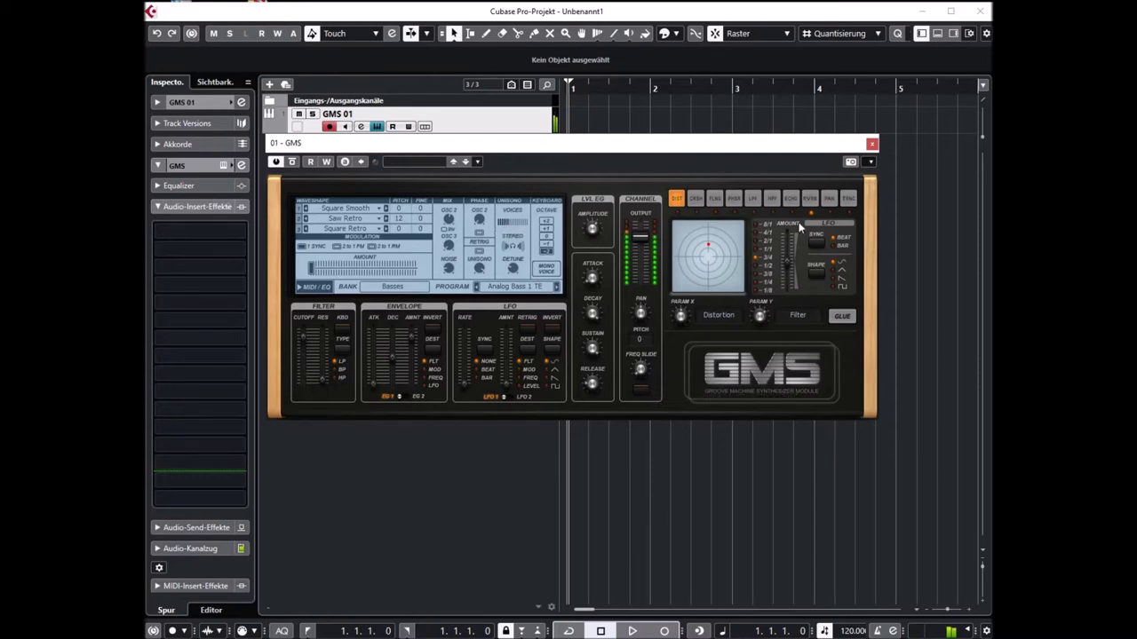
Select the Reverb effect and raise its feedback and filter on the XY pad.
{"action": "left_click", "coordinate": [809, 200]}
{"action": "left_click_drag", "start_coordinate": [695, 274], "coordinate": [719, 234]}
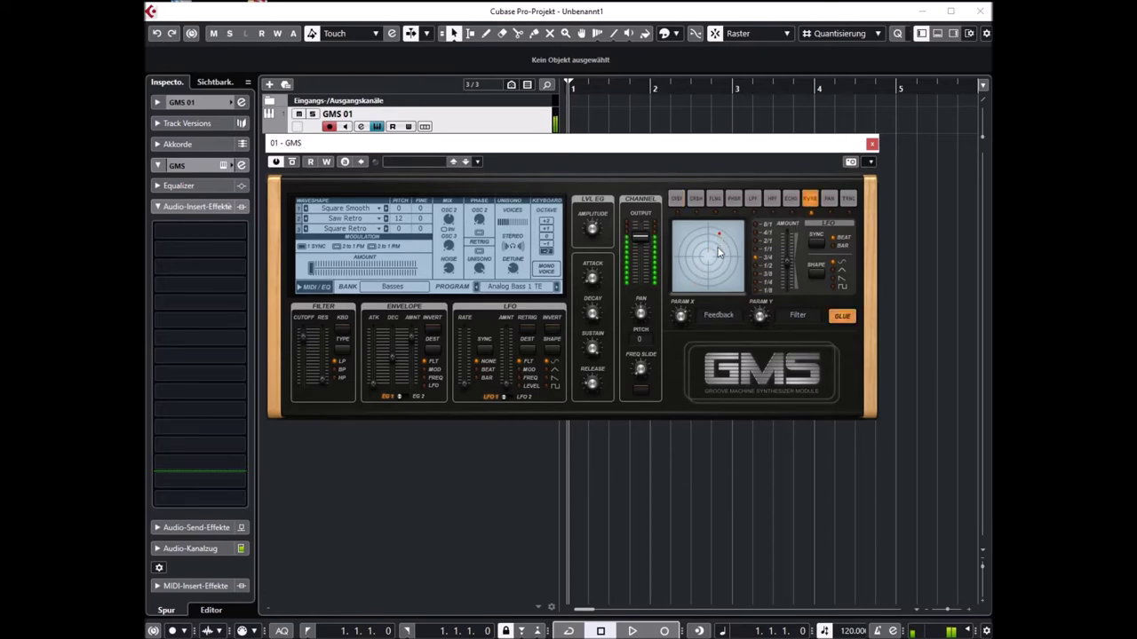
Load the Analog Bass 2 TE program and adjust its unison settings, modulation amount and filter cutoff.
{"action": "left_click", "coordinate": [557, 288]}
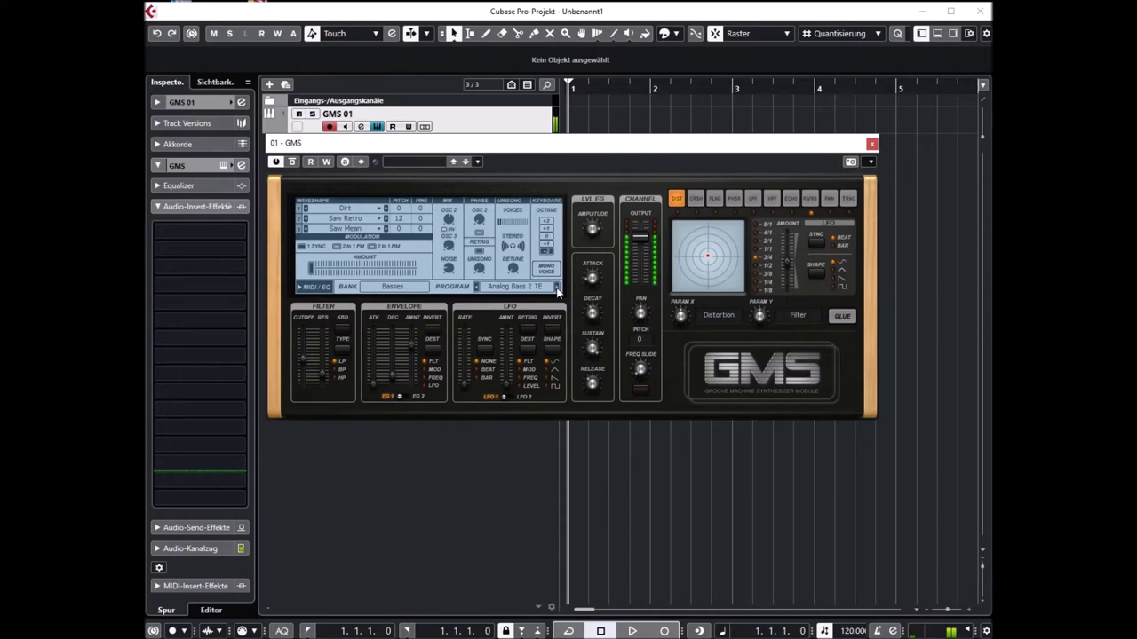
{"action": "left_click", "coordinate": [511, 235]}
{"action": "left_click", "coordinate": [480, 269]}
{"action": "mouse_move", "coordinate": [312, 266]}
{"action": "left_mouse_down"}
{"action": "mouse_move", "coordinate": [348, 266]}
{"action": "mouse_move", "coordinate": [335, 268]}
{"action": "left_mouse_up"}
{"action": "left_click_drag", "start_coordinate": [307, 376], "coordinate": [304, 350]}
Try the Distortion pad, and select the Flanger effect and vary its time and feedback on the XY pad.
{"action": "left_click", "coordinate": [705, 255]}
{"action": "left_click", "coordinate": [715, 199]}
{"action": "mouse_move", "coordinate": [708, 276]}
{"action": "left_mouse_down"}
{"action": "mouse_move", "coordinate": [715, 257]}
{"action": "mouse_move", "coordinate": [706, 277]}
{"action": "mouse_move", "coordinate": [698, 261]}
{"action": "left_mouse_up"}
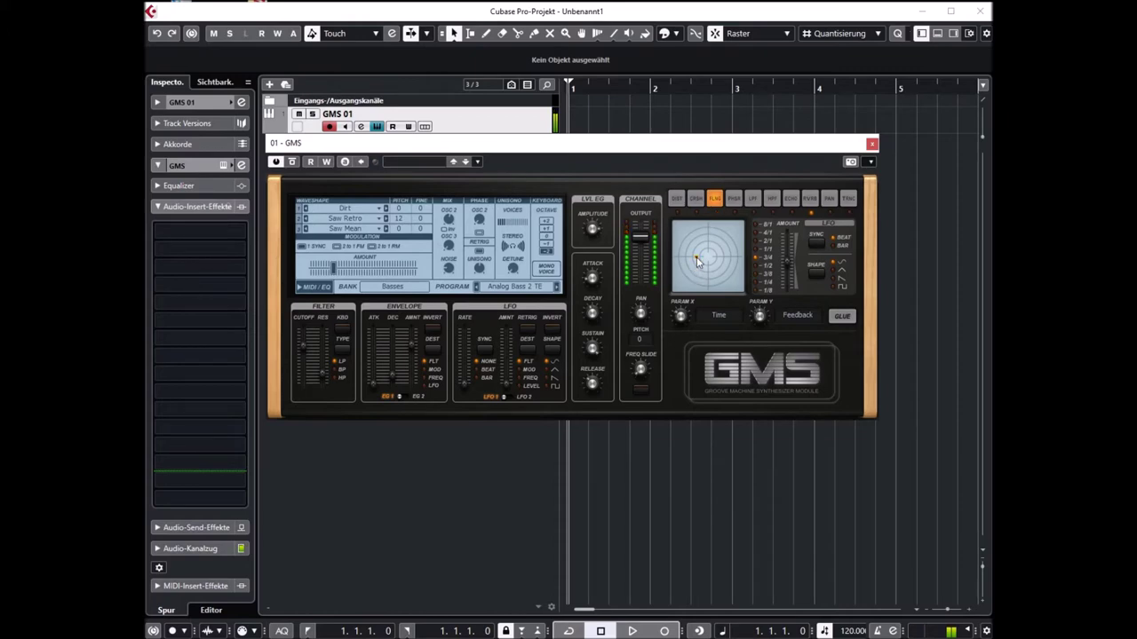
Load the Analog Bass 3 TE program and adjust its unison voices and unisono phase.
{"action": "left_click", "coordinate": [556, 287]}
{"action": "left_click", "coordinate": [556, 287]}
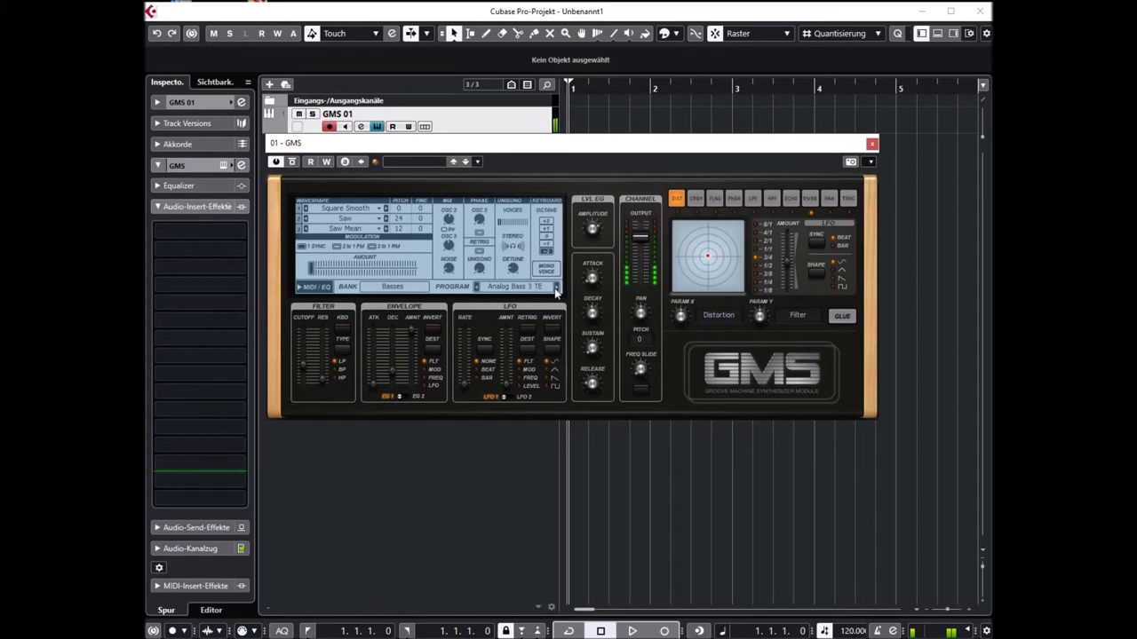
{"action": "left_click", "coordinate": [503, 229]}
{"action": "left_click", "coordinate": [479, 268]}
{"action": "left_click_drag", "start_coordinate": [478, 268], "coordinate": [478, 267]}
Step through the Basses bank to audition Analog Bass 4 TE and Anger TE.
{"action": "left_click", "coordinate": [555, 286]}
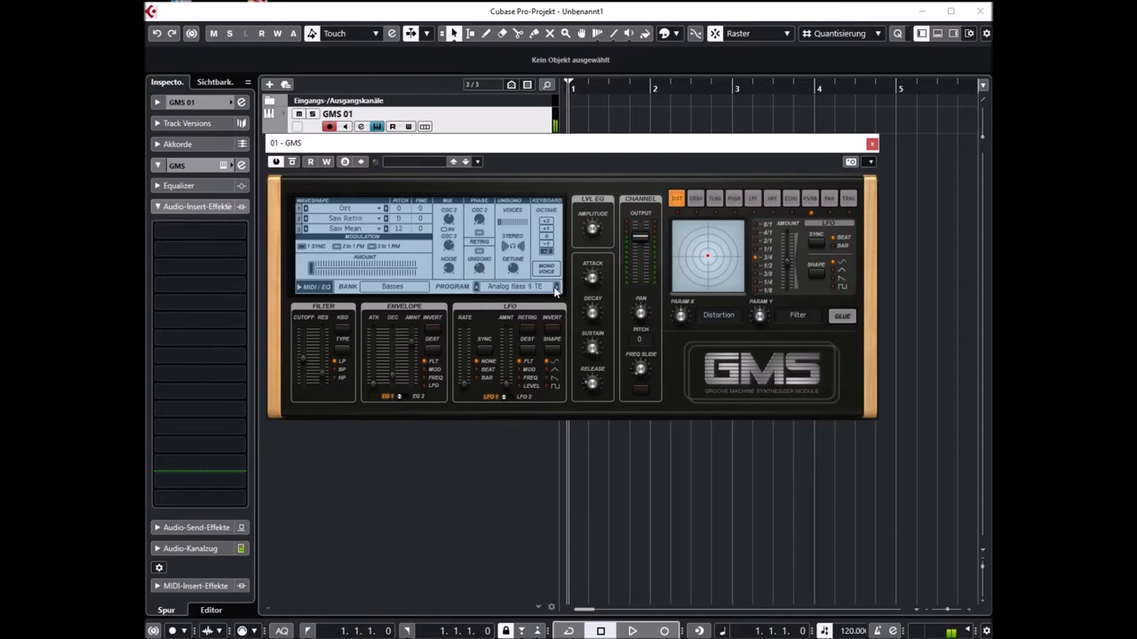
{"action": "left_click", "coordinate": [555, 287]}
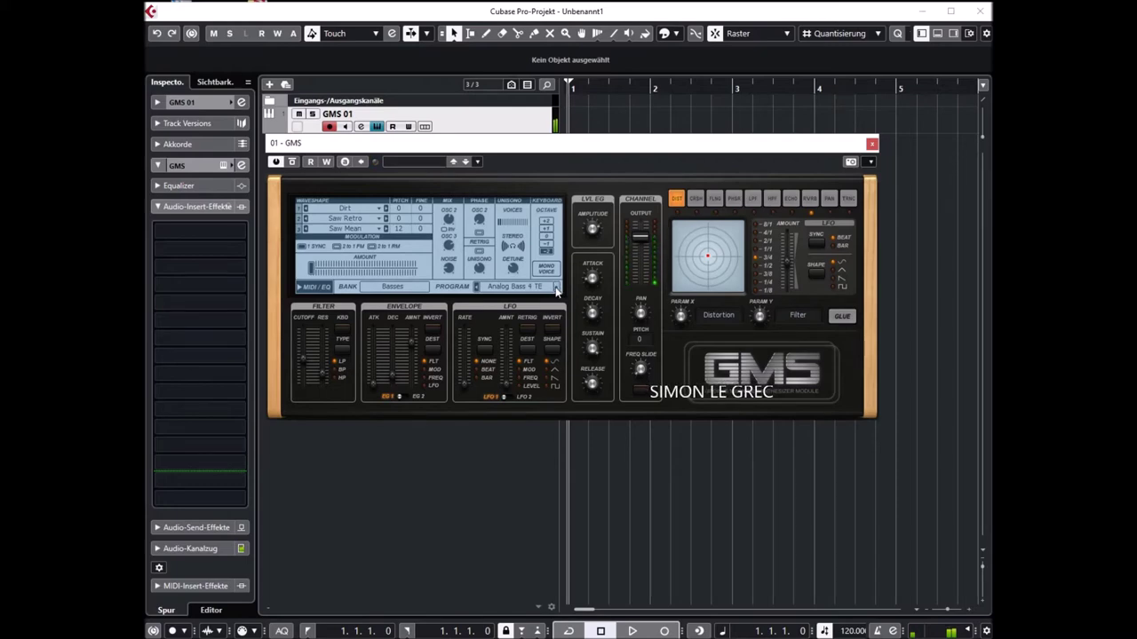
{"action": "left_click", "coordinate": [555, 287]}
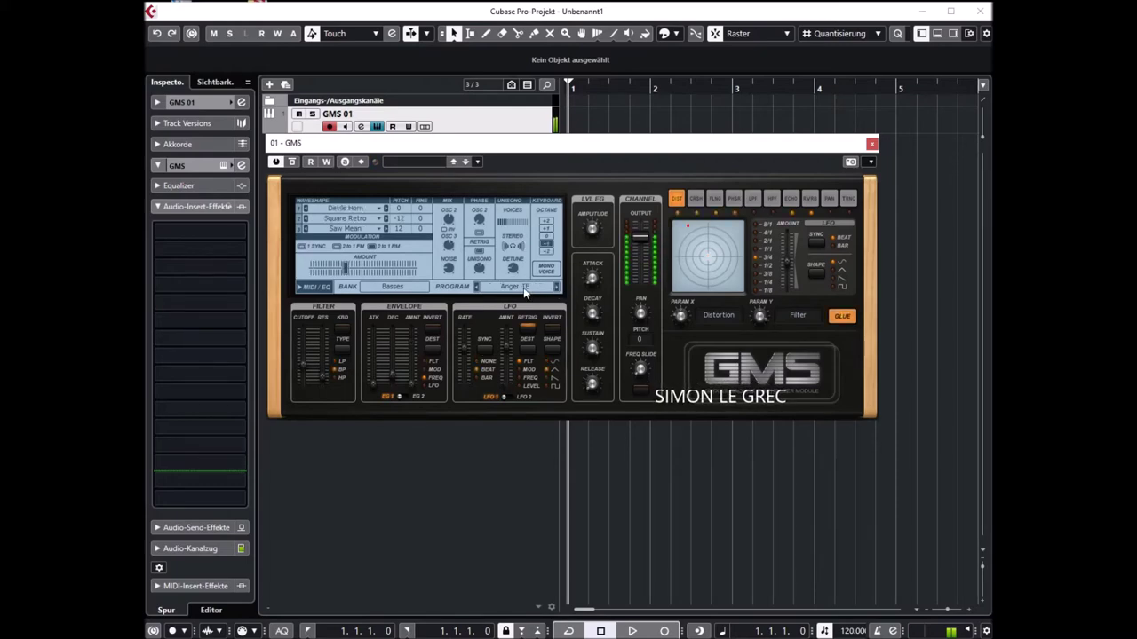
Audition Bass 2 MC, Bass 4 MC and Chunky Bass TE from the preset library, and set Chunky Bass TE's unisono phase to about 0.63 %.
{"action": "left_click", "coordinate": [523, 286]}
{"action": "scroll", "coordinate": [659, 276], "scroll_direction": "down", "scroll_amount": 3}
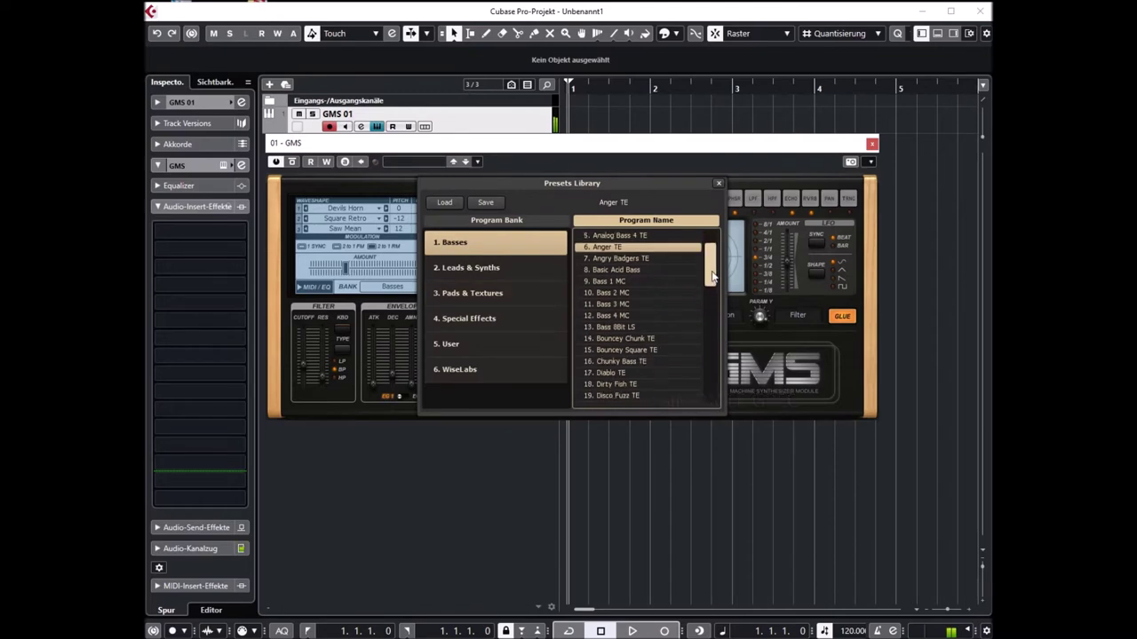
{"action": "left_click", "coordinate": [616, 258]}
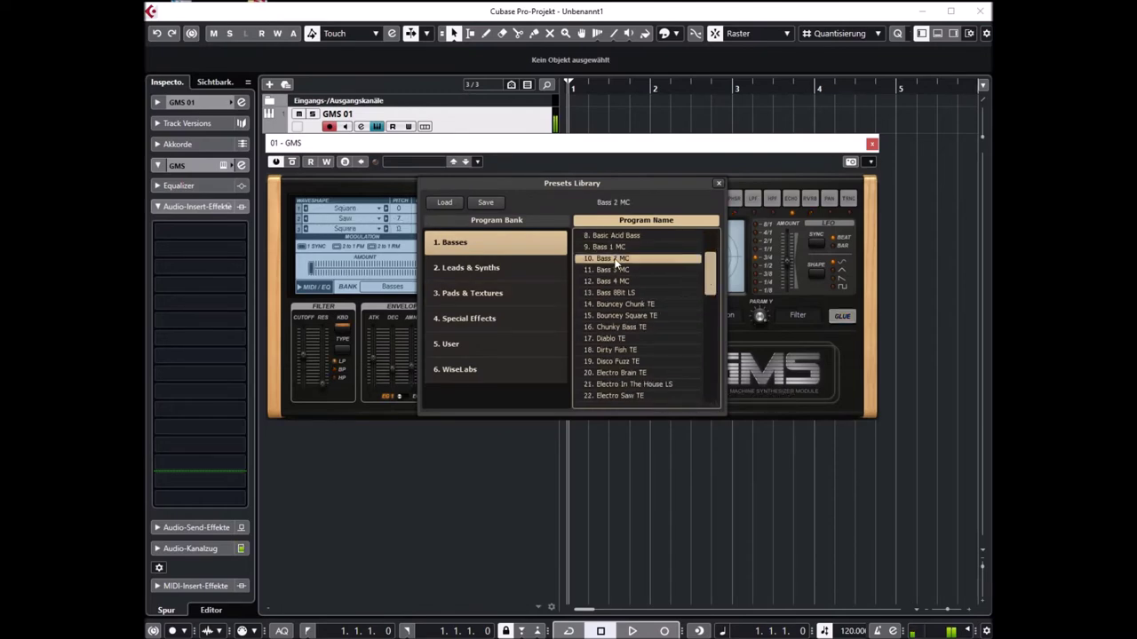
{"action": "left_click", "coordinate": [611, 281]}
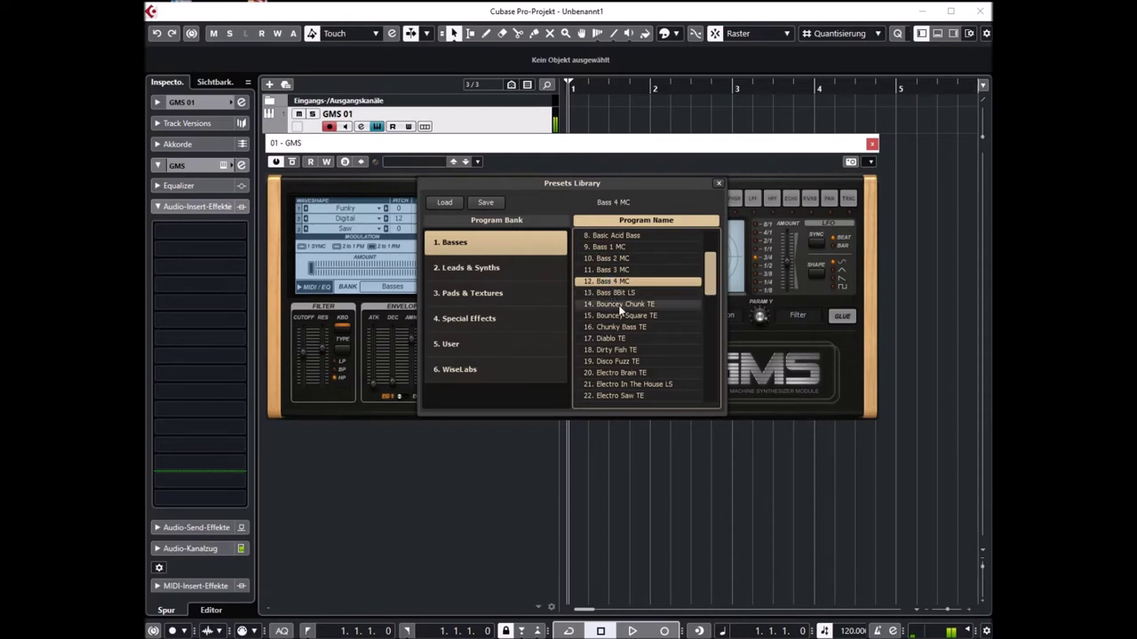
{"action": "left_click", "coordinate": [622, 326]}
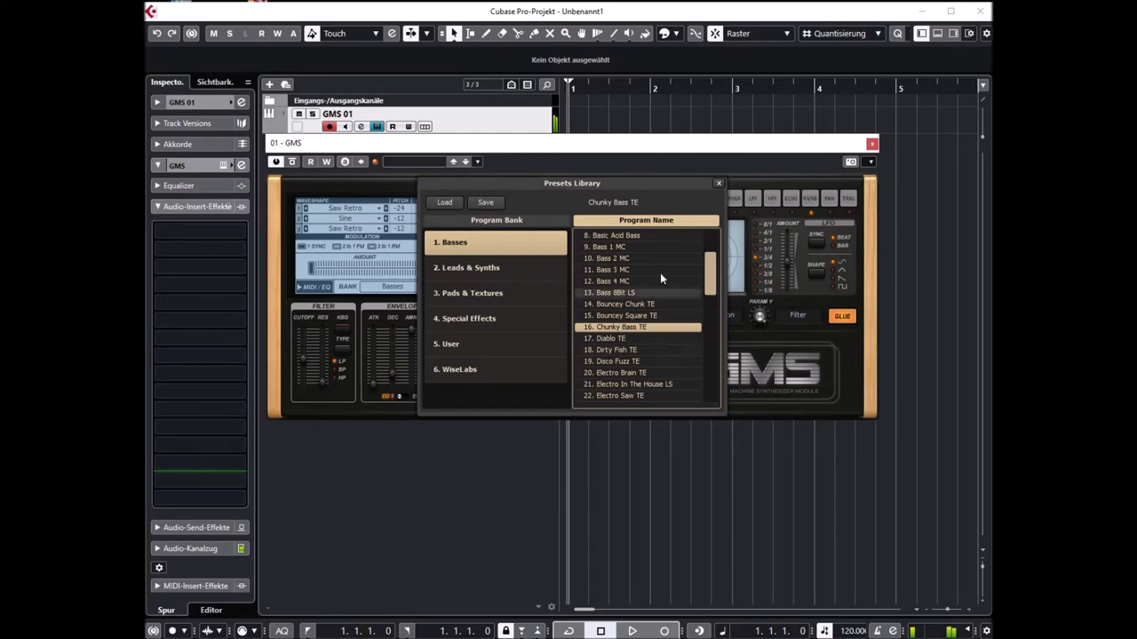
{"action": "left_click", "coordinate": [718, 183]}
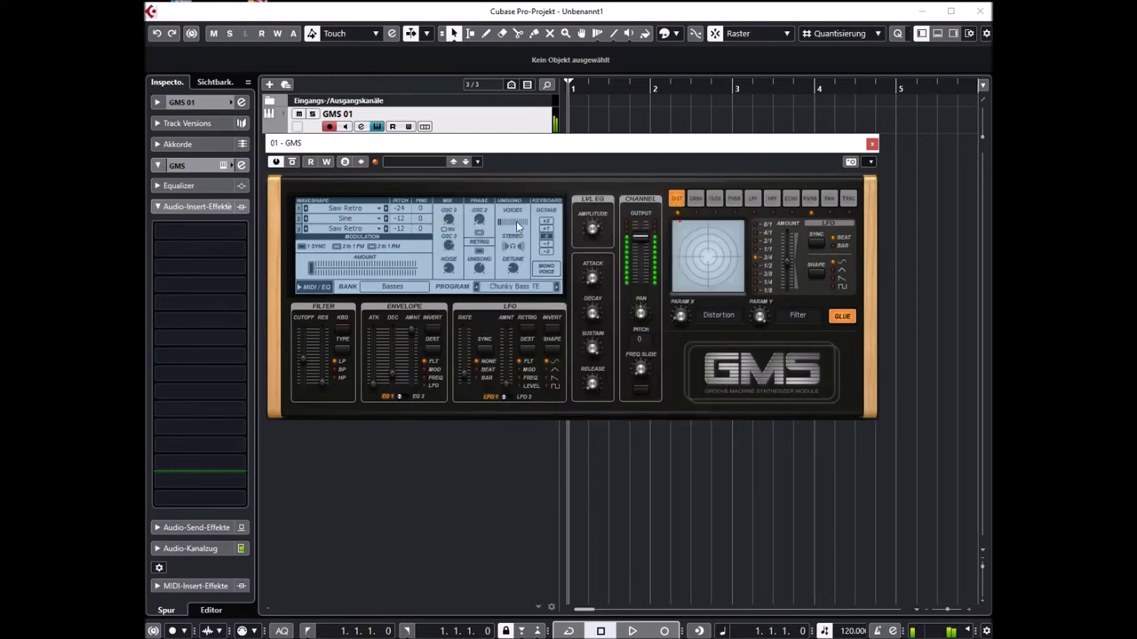
{"action": "mouse_move", "coordinate": [479, 268]}
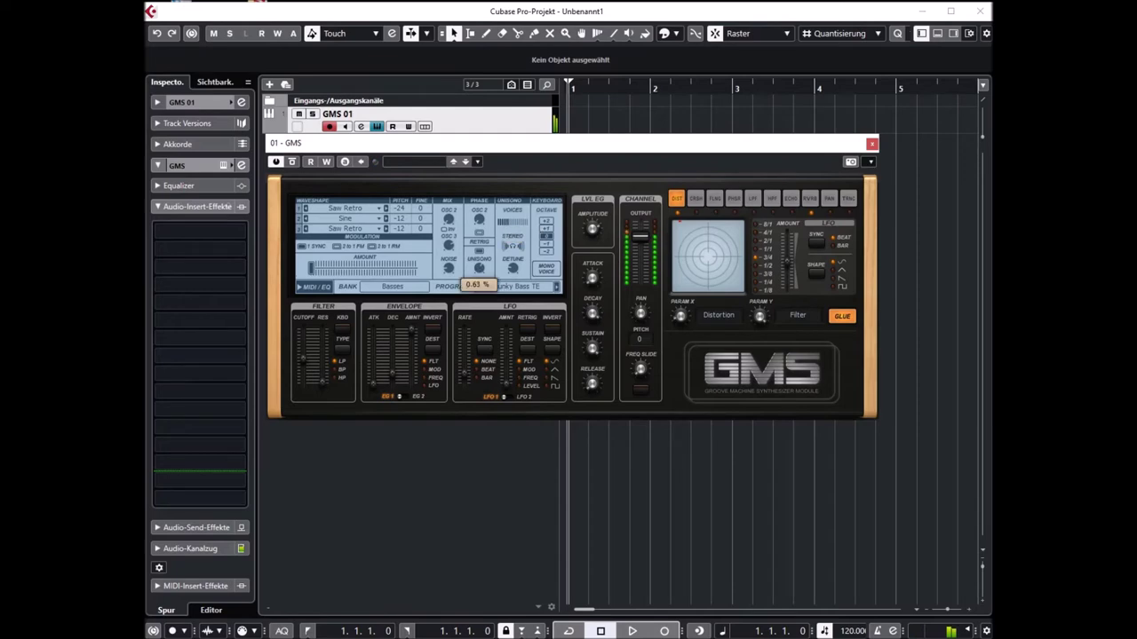
Load the Diablo TE program and set its filter cutoff to about 0.50 %.
{"action": "left_click", "coordinate": [558, 287]}
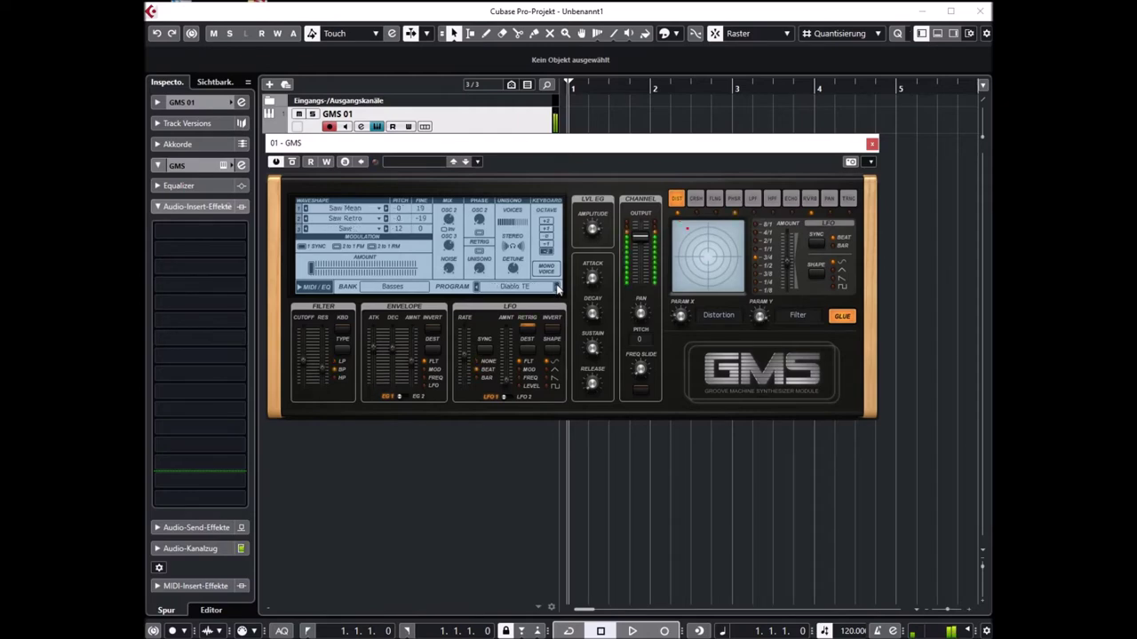
{"action": "left_click_drag", "start_coordinate": [296, 364], "coordinate": [297, 357]}
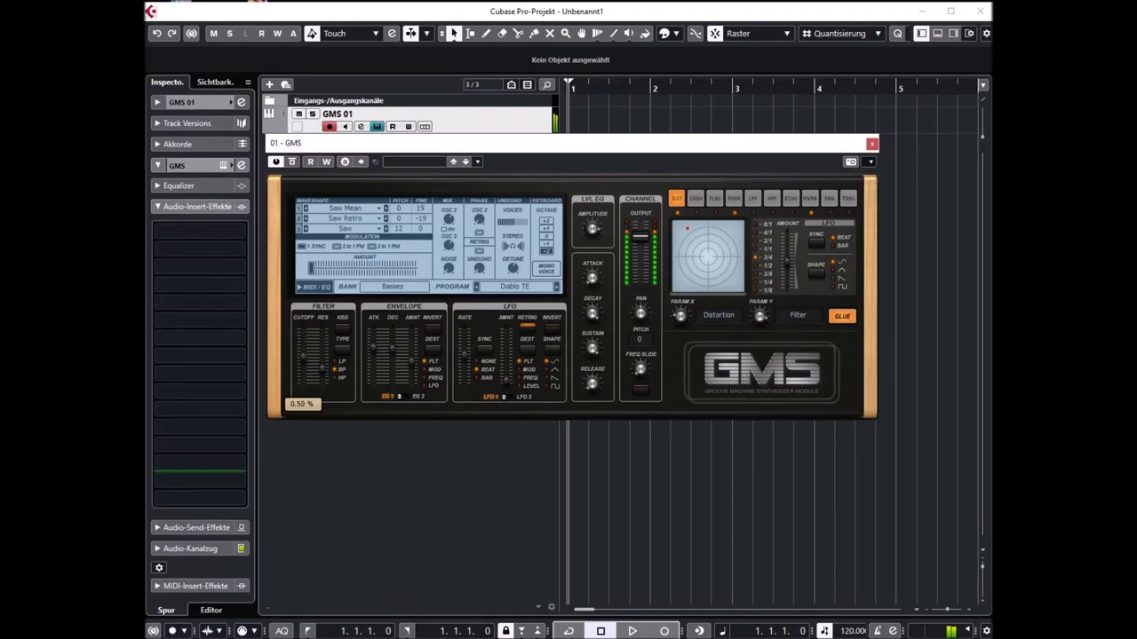
Load the Dirty Fish TE program and set its amplitude envelope attack to about 0.01 %.
{"action": "left_click", "coordinate": [557, 288]}
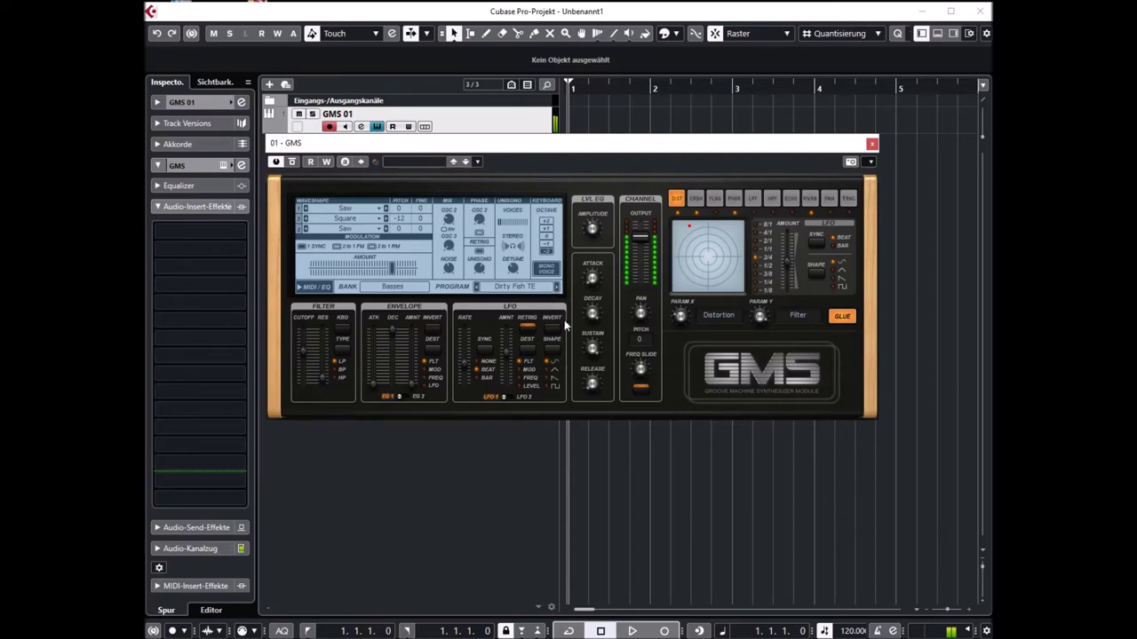
{"action": "left_click_drag", "start_coordinate": [590, 278], "coordinate": [590, 277]}
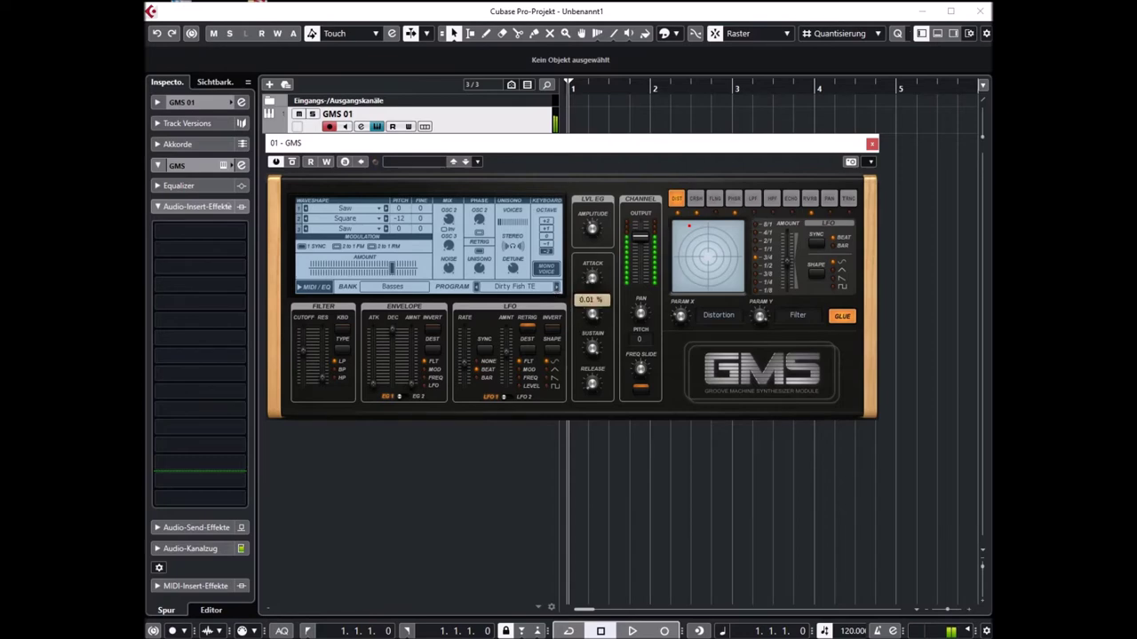
Audition the bass programs Disco Fuzz TE, Electro Brain TE, Nails TE and Pure Bass, and close the preset library.
{"action": "left_click", "coordinate": [558, 288]}
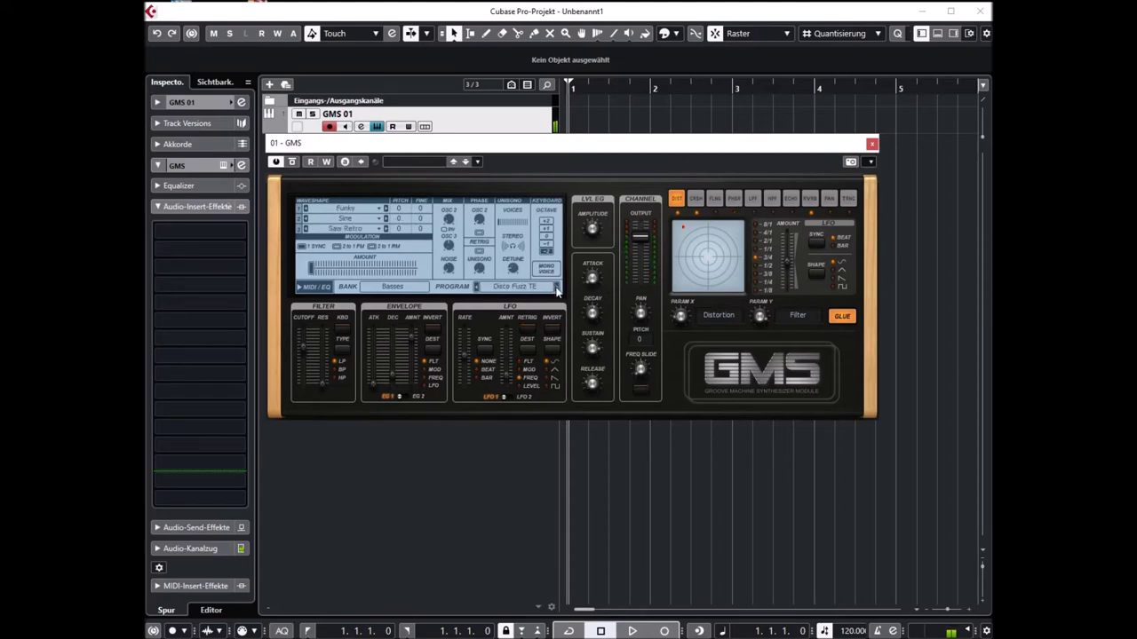
{"action": "left_click", "coordinate": [556, 288]}
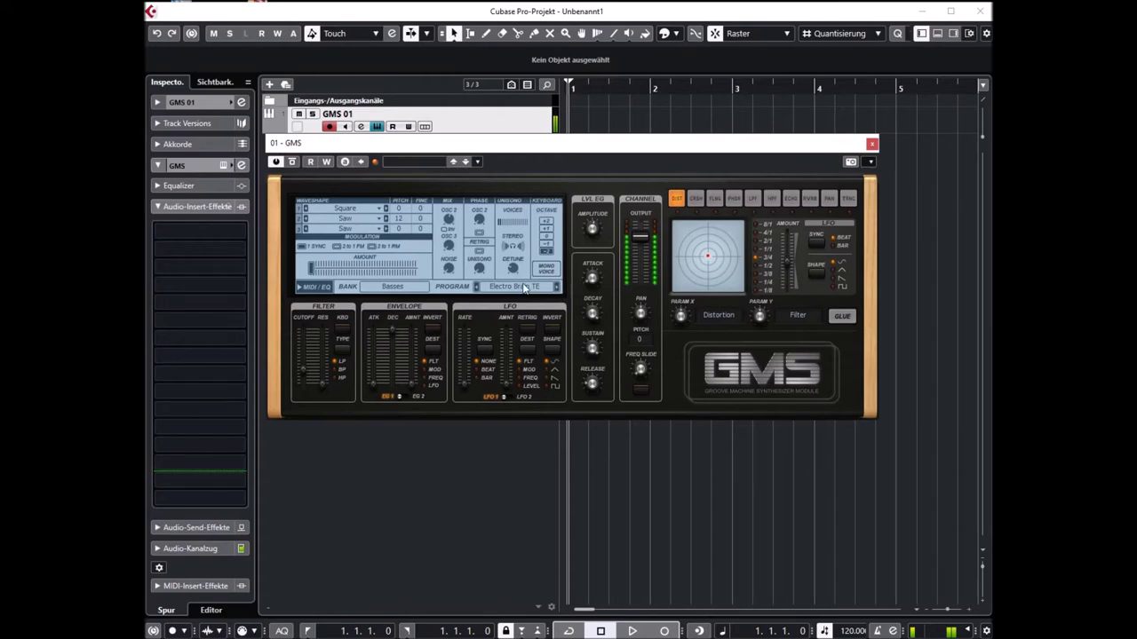
{"action": "left_click", "coordinate": [522, 286]}
{"action": "left_click_drag", "start_coordinate": [709, 273], "coordinate": [716, 349]}
{"action": "left_click", "coordinate": [619, 293]}
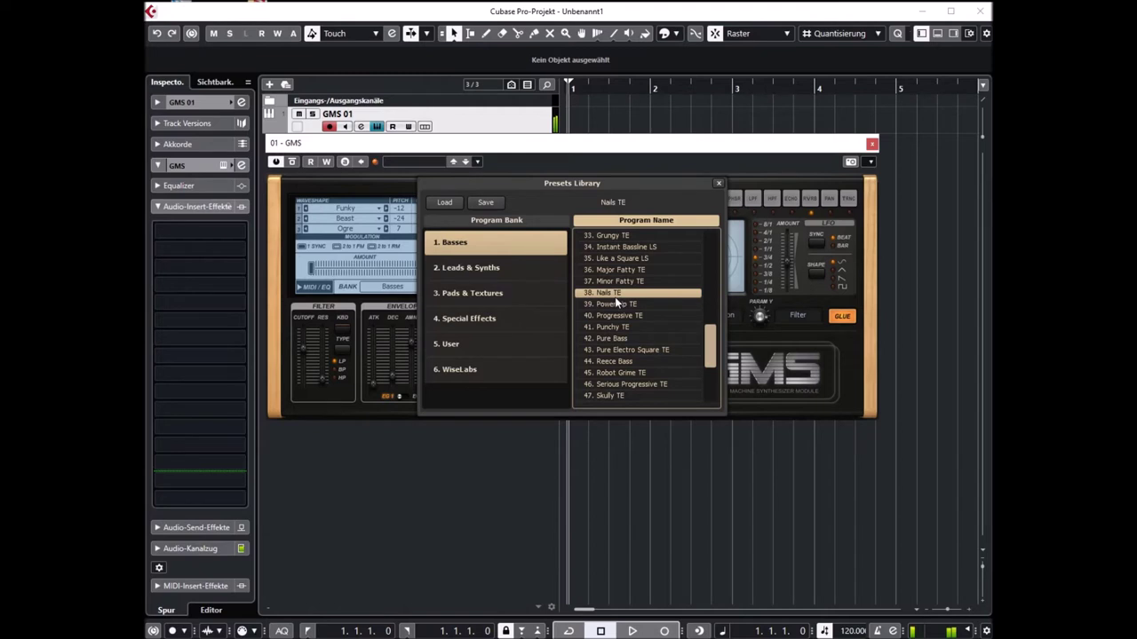
{"action": "left_click", "coordinate": [609, 340]}
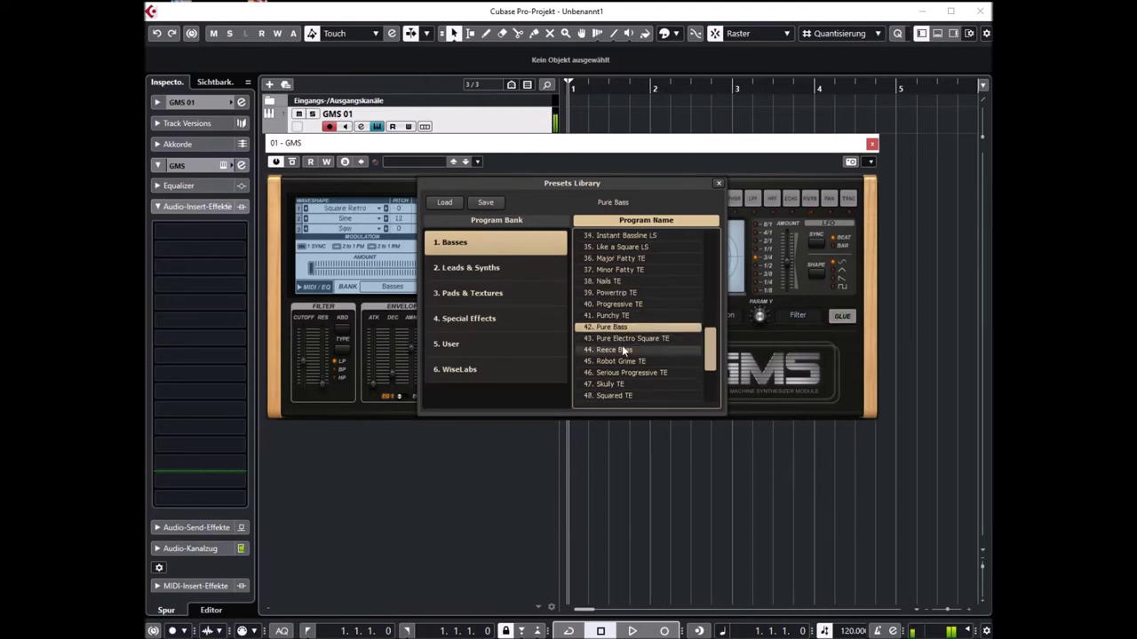
{"action": "left_click", "coordinate": [719, 184]}
Increase the unison voices and adjust the unisono phase of the Pure Bass program.
{"action": "mouse_move", "coordinate": [513, 239]}
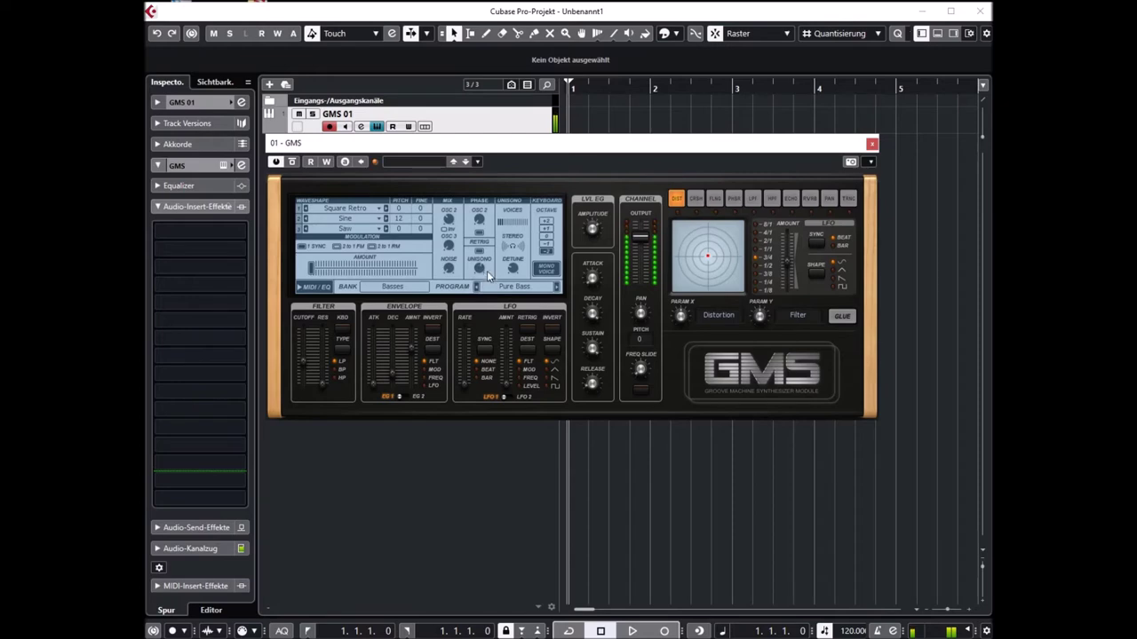
{"action": "left_click_drag", "start_coordinate": [482, 273], "coordinate": [483, 267]}
Audition the Pure Electro Square TE program, then browse to the start of the Leads & Synths bank in the preset library.
{"action": "left_click", "coordinate": [556, 286]}
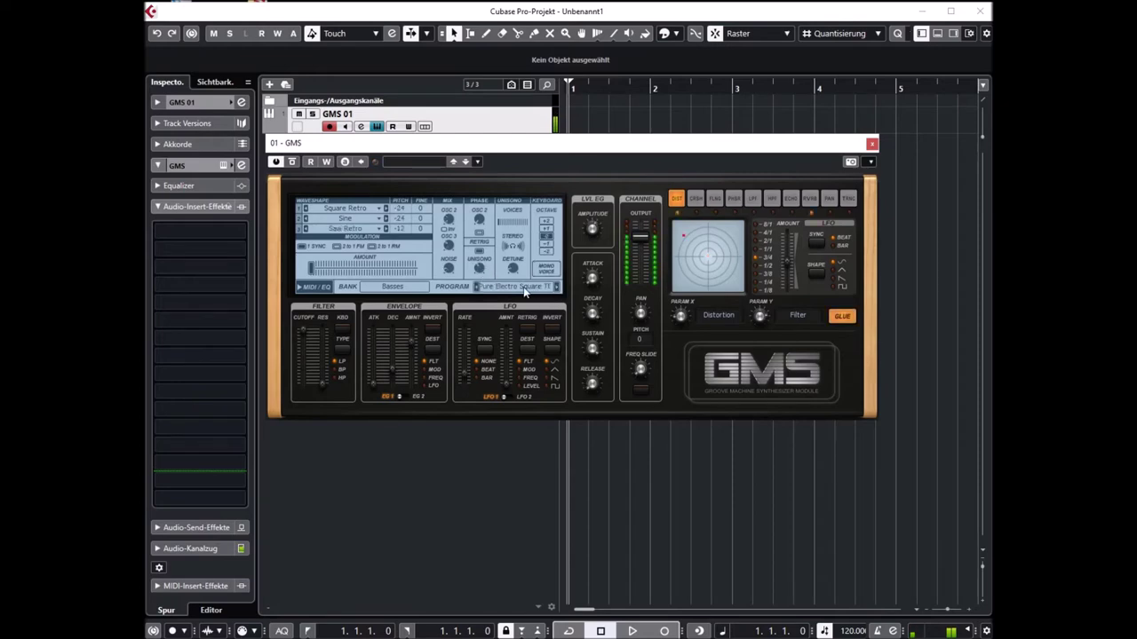
{"action": "left_click", "coordinate": [399, 288]}
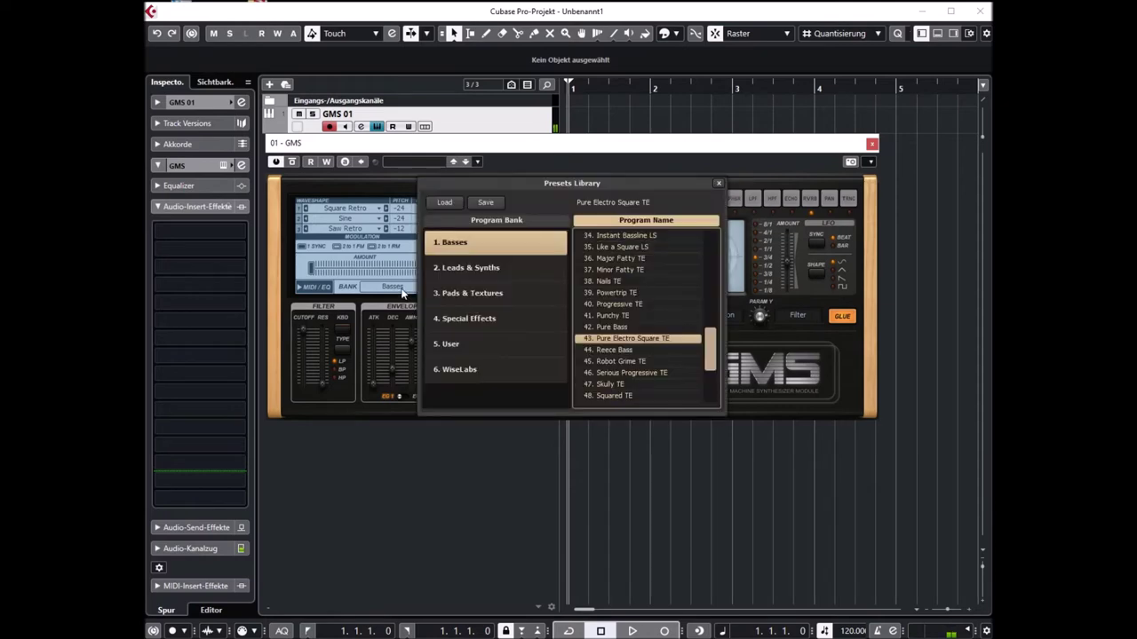
{"action": "left_click", "coordinate": [453, 268]}
{"action": "left_click_drag", "start_coordinate": [710, 298], "coordinate": [710, 243]}
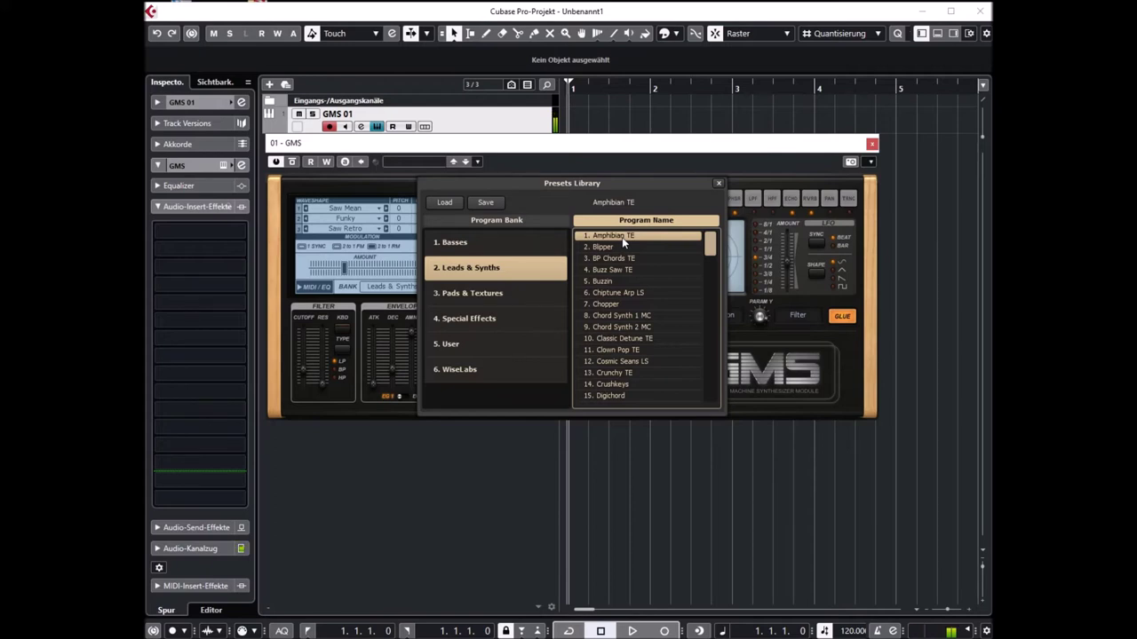
Audition the lead programs Blipper, BP Chords TE, Buzz Saw TE, Chiptune Arp LS and Buzzin, and close the preset library.
{"action": "left_click", "coordinate": [619, 248]}
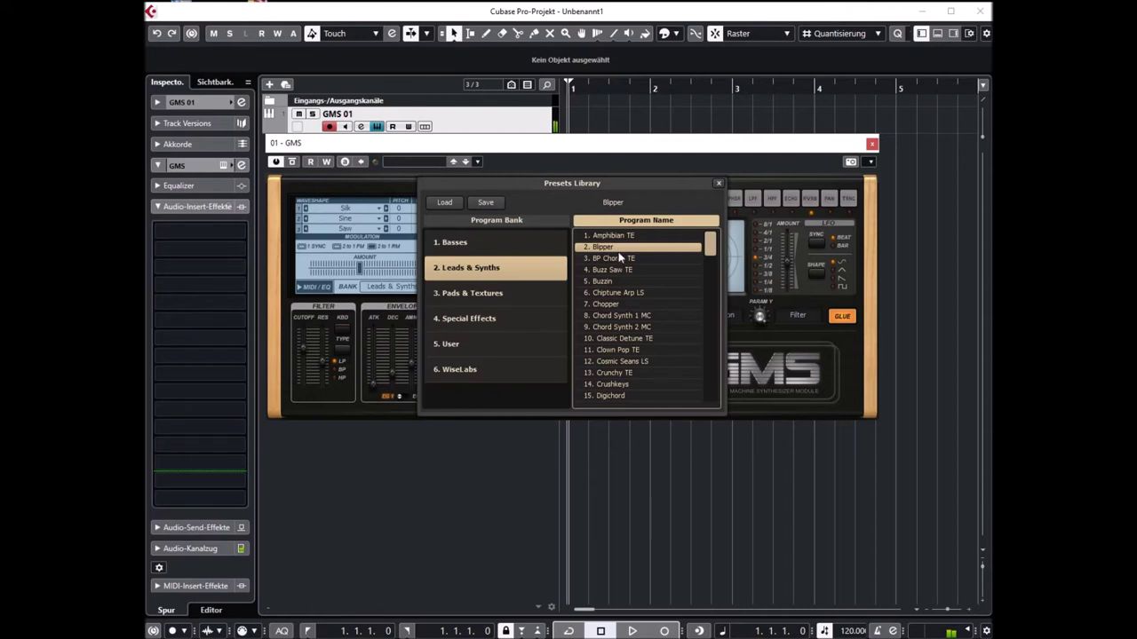
{"action": "left_click", "coordinate": [620, 257]}
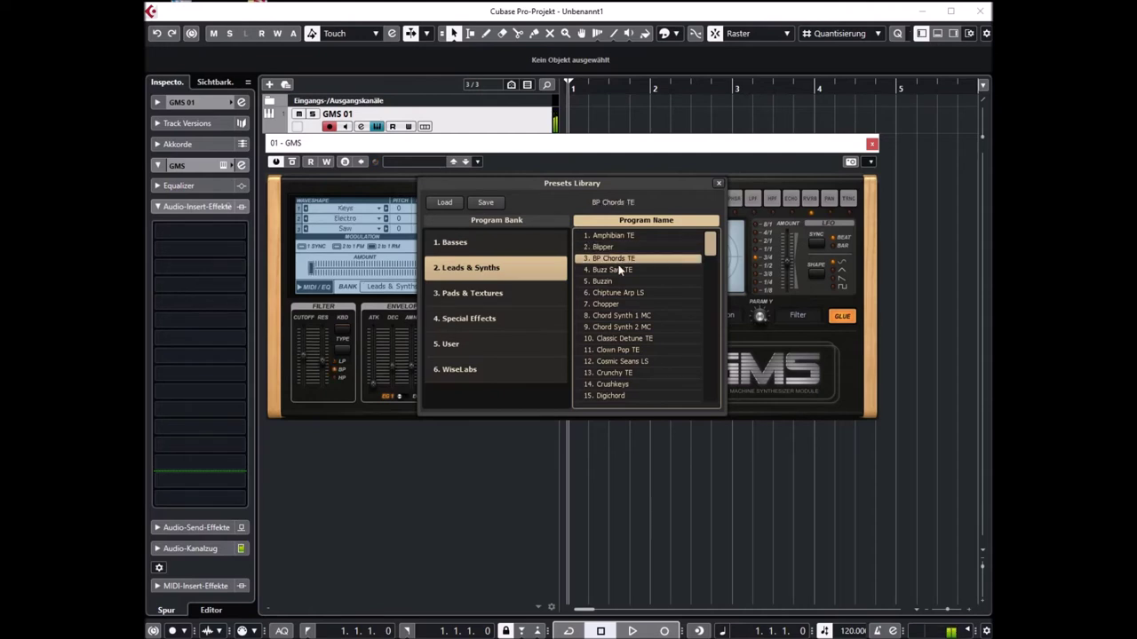
{"action": "left_click", "coordinate": [613, 271]}
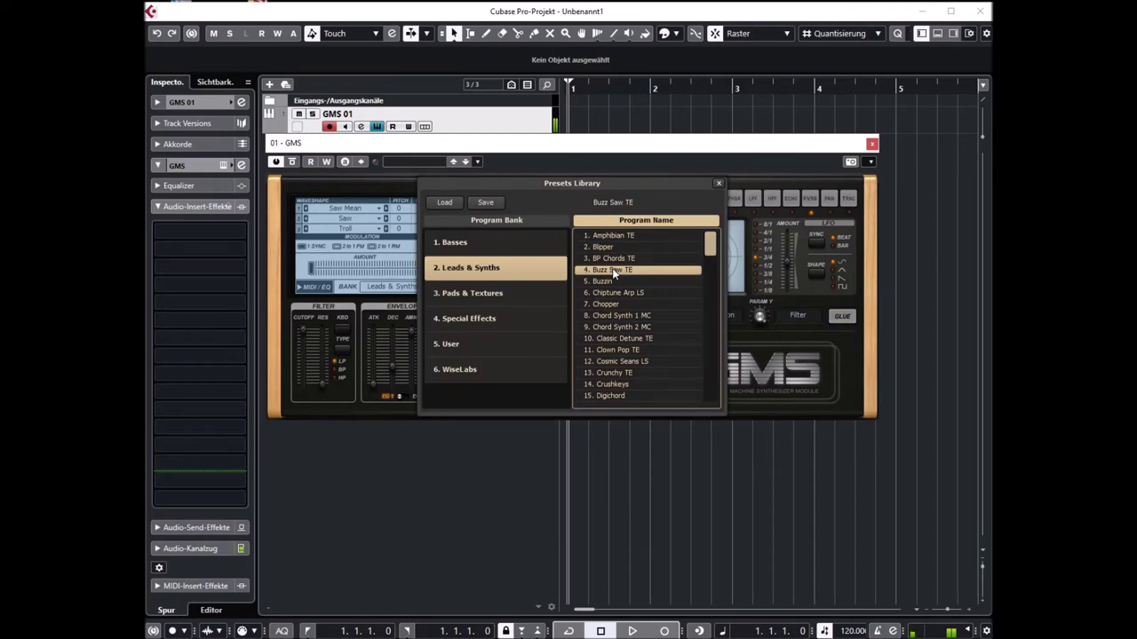
{"action": "left_click", "coordinate": [608, 293]}
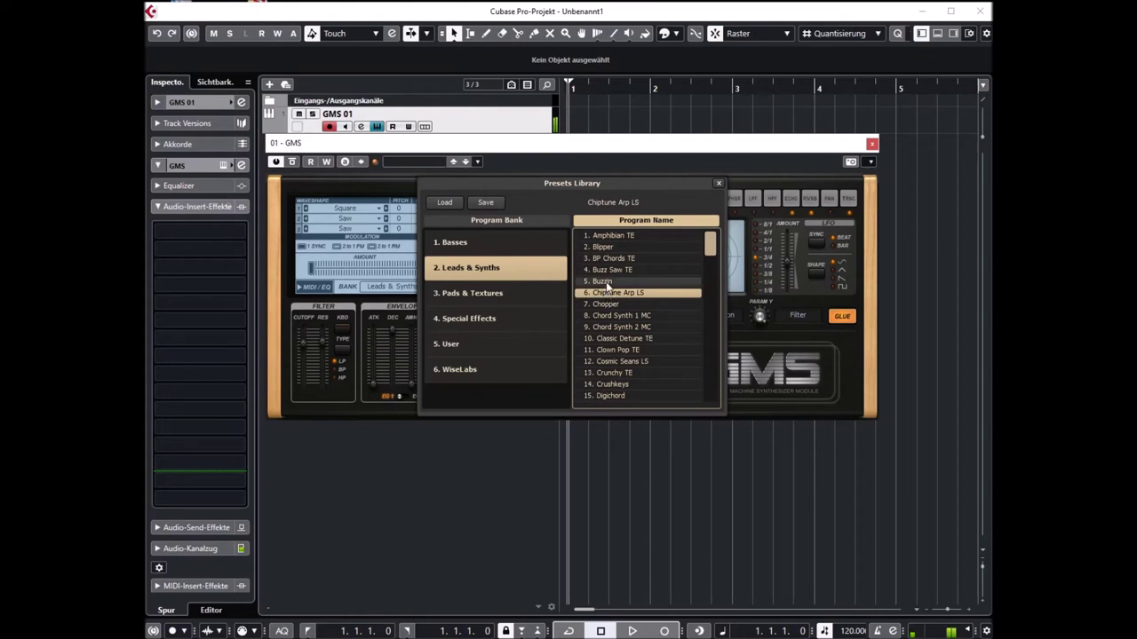
{"action": "left_click", "coordinate": [605, 282]}
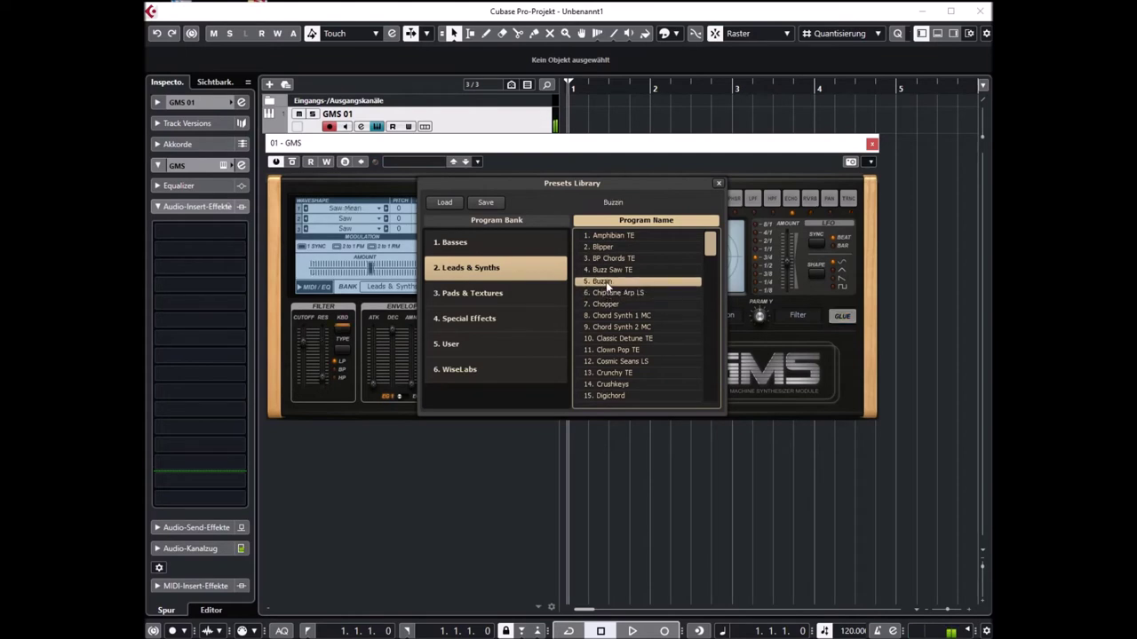
{"action": "left_click", "coordinate": [717, 185]}
Set the crush effect of Buzzin on the XY pad with Glue enabled, and try the flanger effect.
{"action": "left_click", "coordinate": [696, 198]}
{"action": "left_click", "coordinate": [845, 320]}
{"action": "left_click_drag", "start_coordinate": [714, 270], "coordinate": [719, 256]}
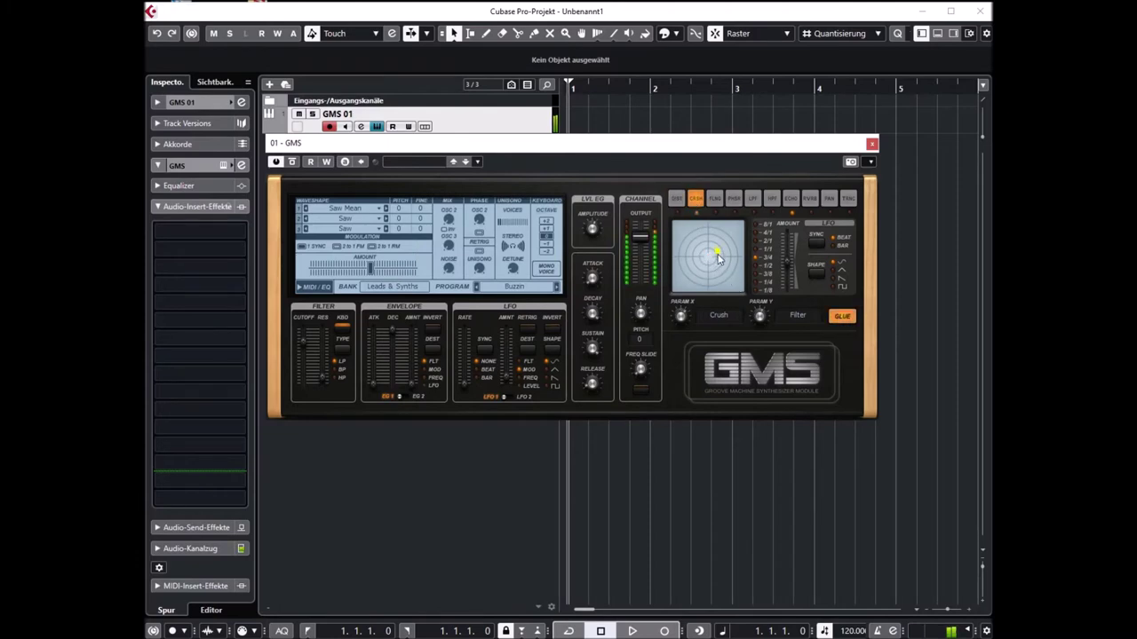
{"action": "left_click", "coordinate": [715, 198]}
{"action": "left_click_drag", "start_coordinate": [708, 259], "coordinate": [708, 269]}
Check the echo and reverb effects, and move the crush effect back toward the centre of the XY pad.
{"action": "left_click", "coordinate": [791, 198]}
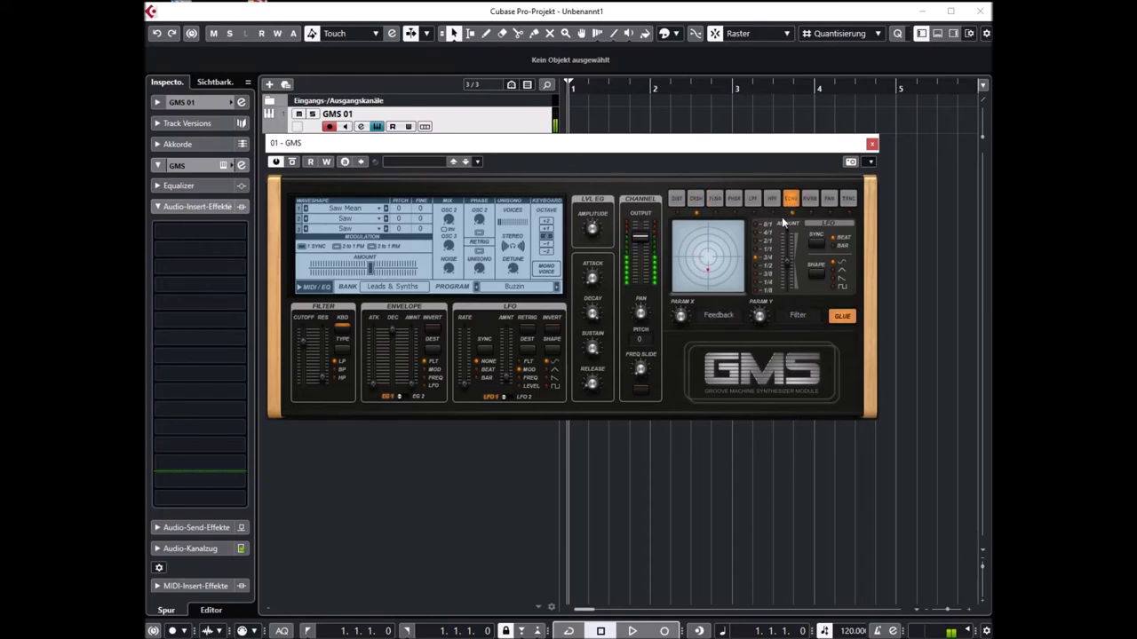
{"action": "left_click", "coordinate": [808, 199]}
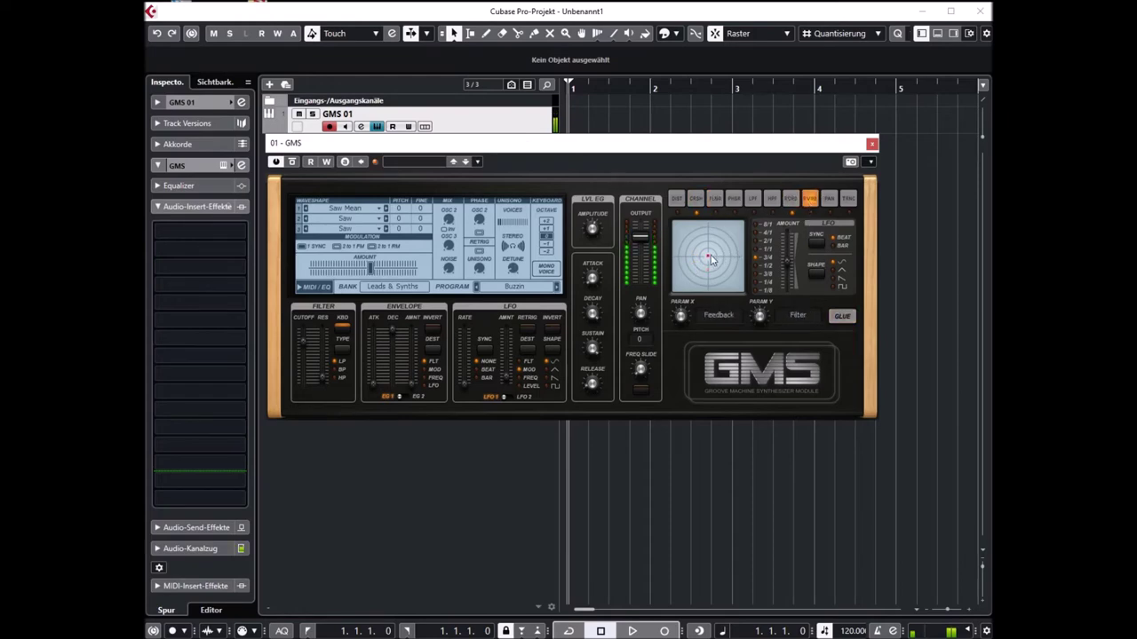
{"action": "left_click", "coordinate": [695, 199]}
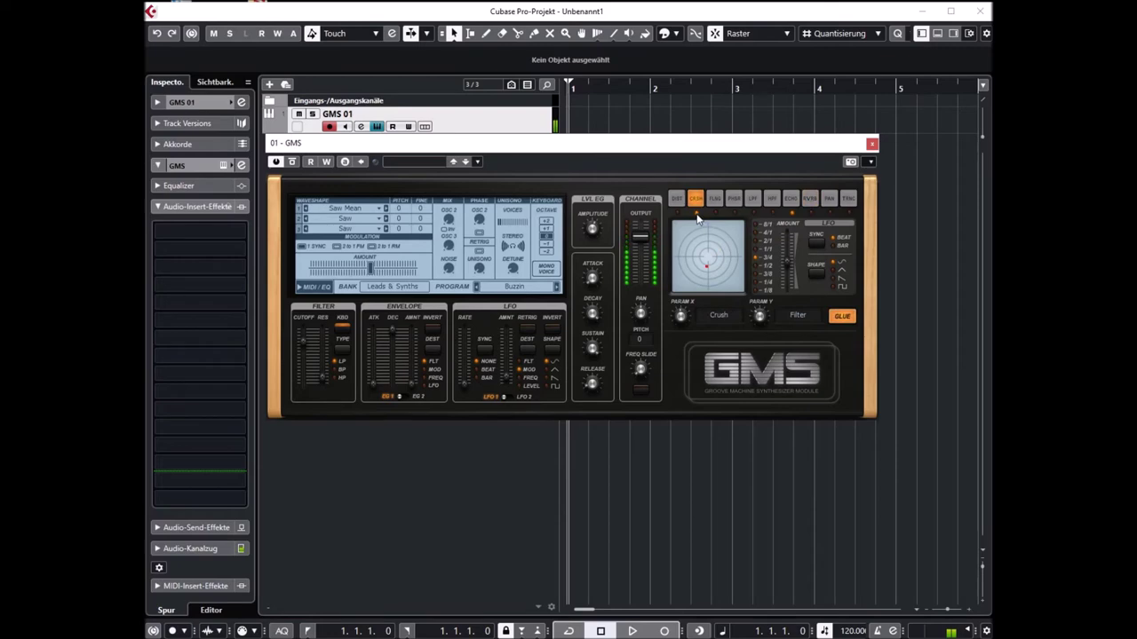
{"action": "left_click_drag", "start_coordinate": [707, 265], "coordinate": [707, 257]}
Adjust the distortion and filter amounts of the distortion effect on the XY pad and glue the setting.
{"action": "left_click", "coordinate": [676, 199]}
{"action": "left_click_drag", "start_coordinate": [705, 253], "coordinate": [698, 264]}
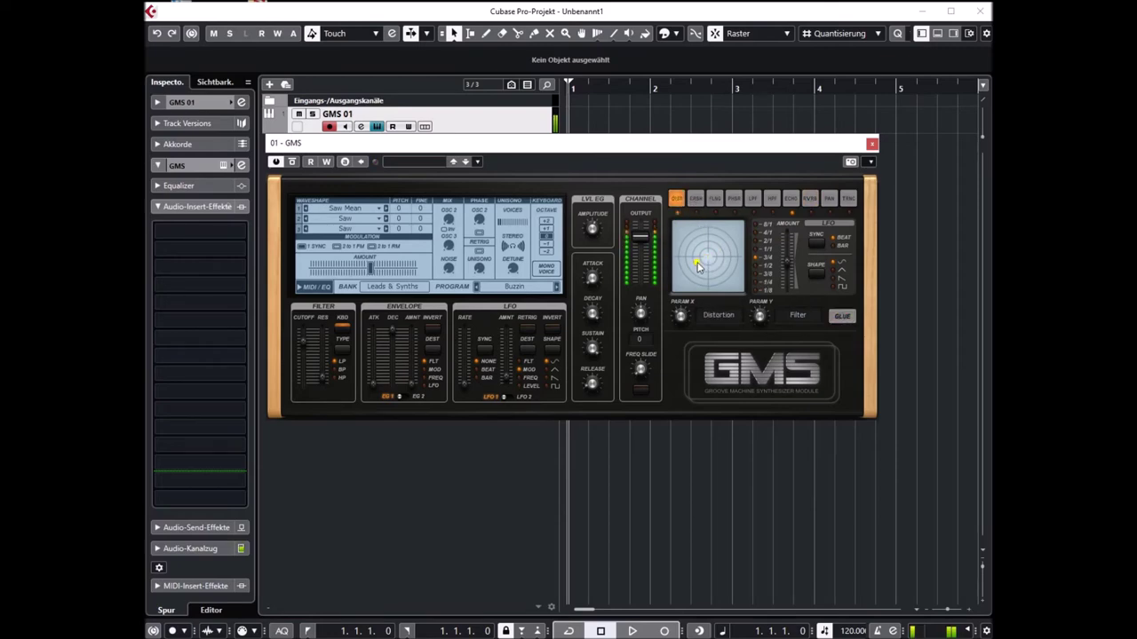
{"action": "left_click", "coordinate": [841, 316]}
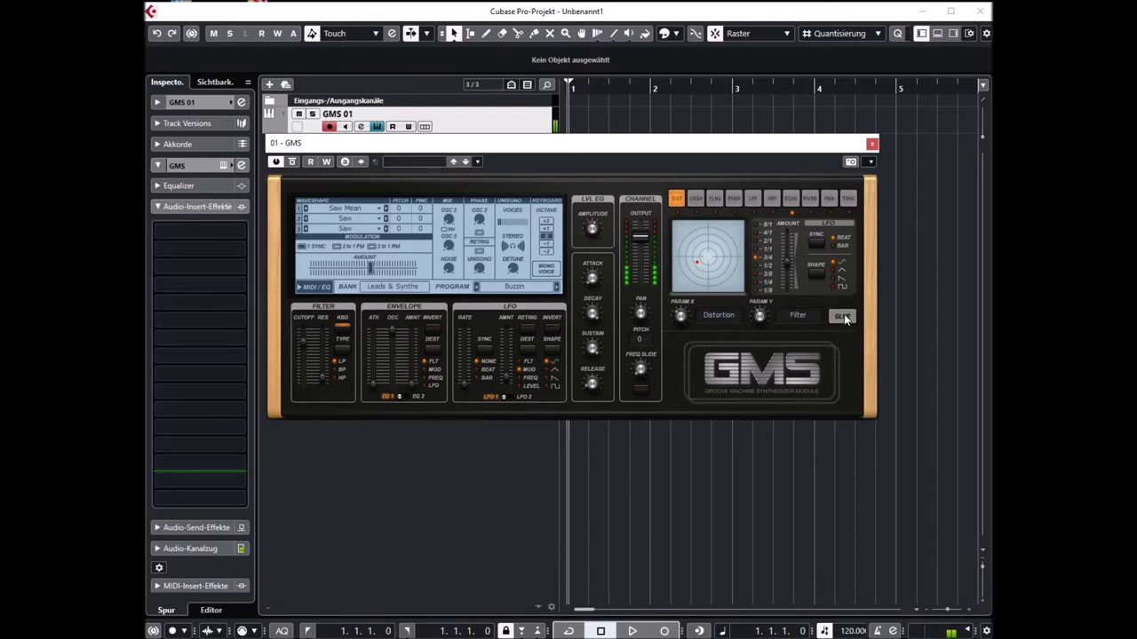
Set and glue the trance gate's release and depth on the XY pad, and try the phaser's depth and feedback.
{"action": "left_click", "coordinate": [848, 199]}
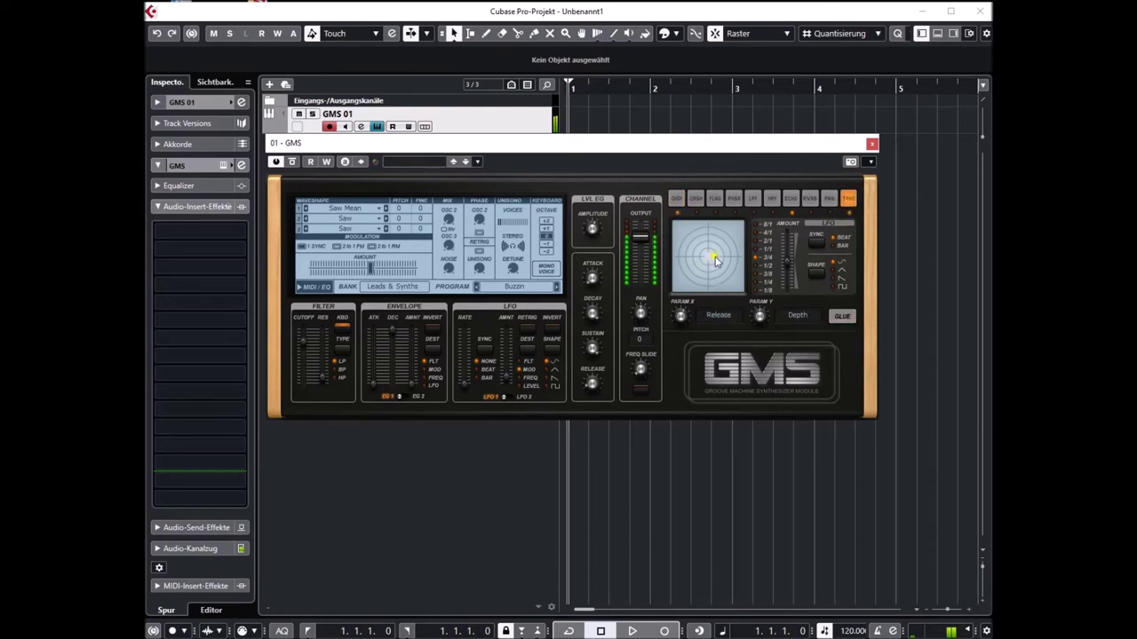
{"action": "left_click_drag", "start_coordinate": [716, 259], "coordinate": [720, 256]}
{"action": "left_click", "coordinate": [842, 316]}
{"action": "left_click", "coordinate": [733, 198]}
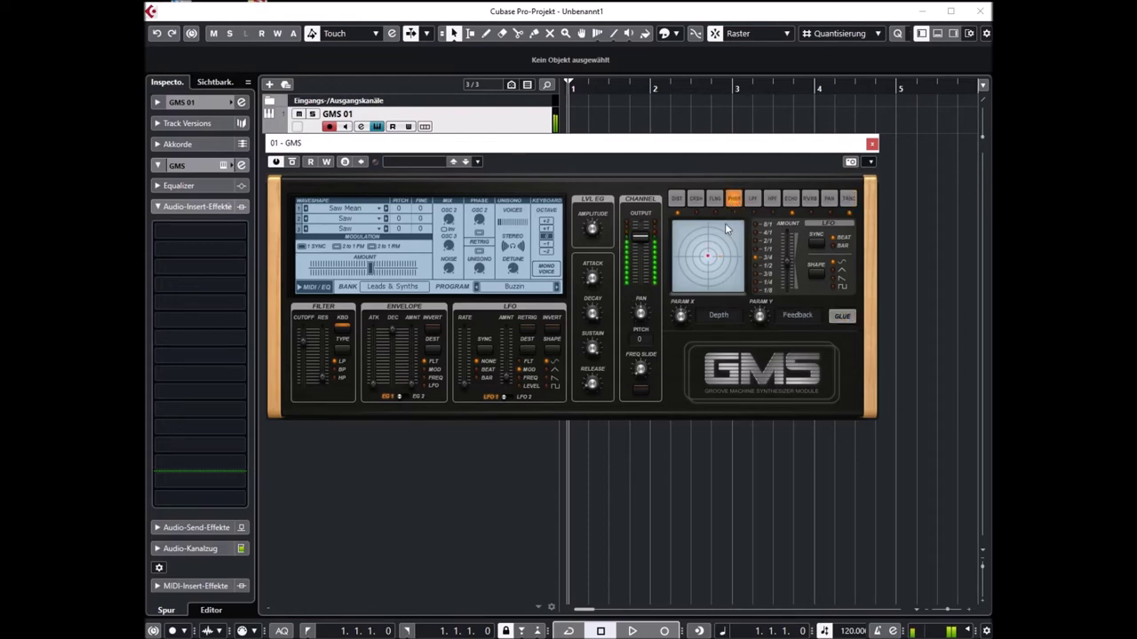
{"action": "left_click_drag", "start_coordinate": [707, 257], "coordinate": [715, 248]}
Increase the reverb's feedback on the XY pad and raise Buzzin's filter cutoff to the maximum.
{"action": "left_click", "coordinate": [810, 198]}
{"action": "mouse_move", "coordinate": [719, 263]}
{"action": "left_mouse_down"}
{"action": "mouse_move", "coordinate": [747, 272]}
{"action": "mouse_move", "coordinate": [722, 245]}
{"action": "mouse_move", "coordinate": [721, 260]}
{"action": "mouse_move", "coordinate": [731, 255]}
{"action": "left_mouse_up"}
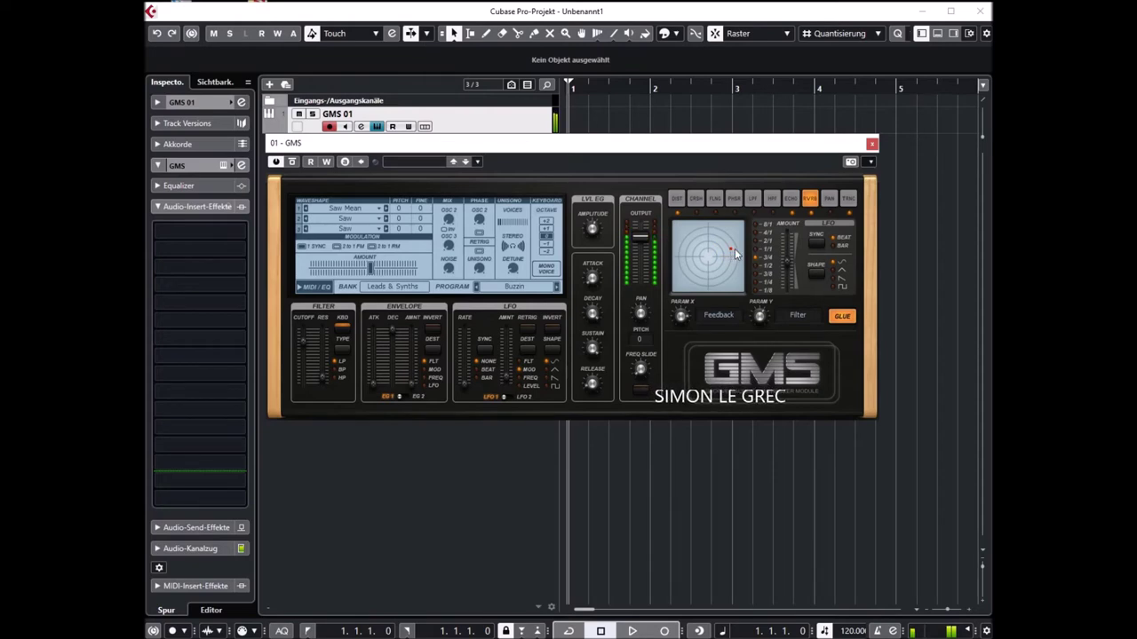
{"action": "left_click_drag", "start_coordinate": [306, 348], "coordinate": [307, 330]}
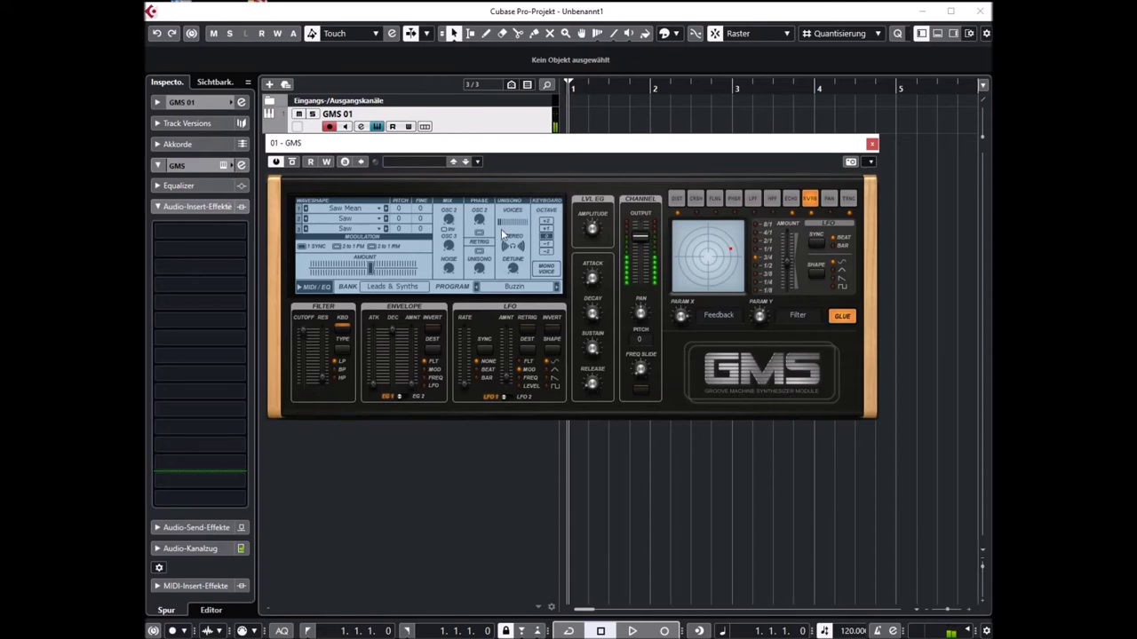
Load the Chord Synth 1 MC program from the preset library and adjust its filter cutoff.
{"action": "left_click", "coordinate": [514, 286]}
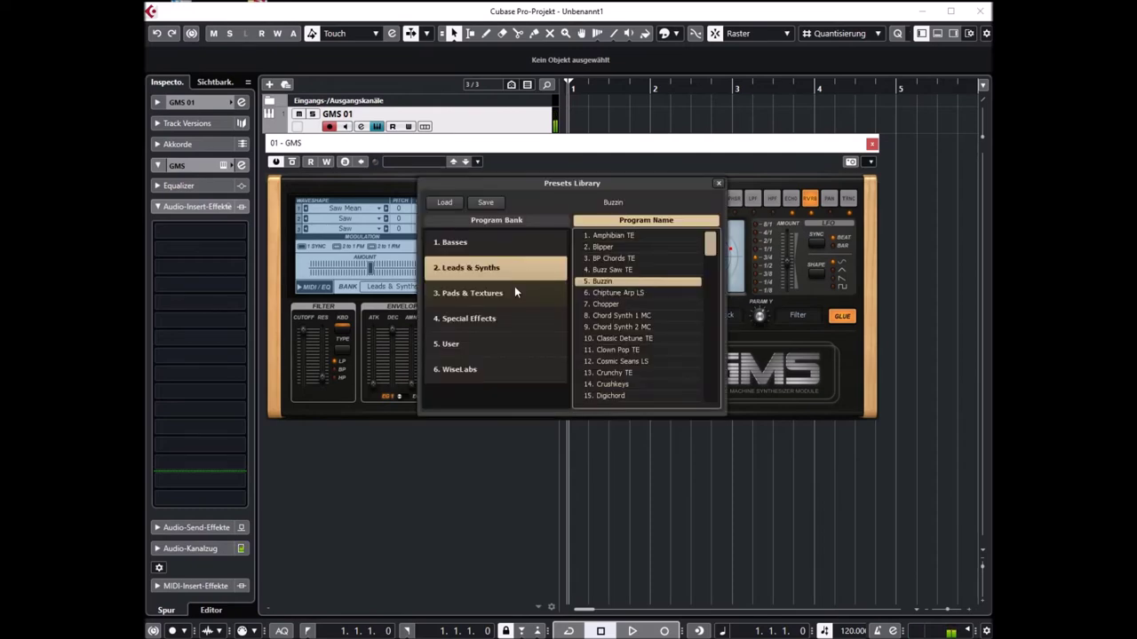
{"action": "left_click", "coordinate": [615, 315]}
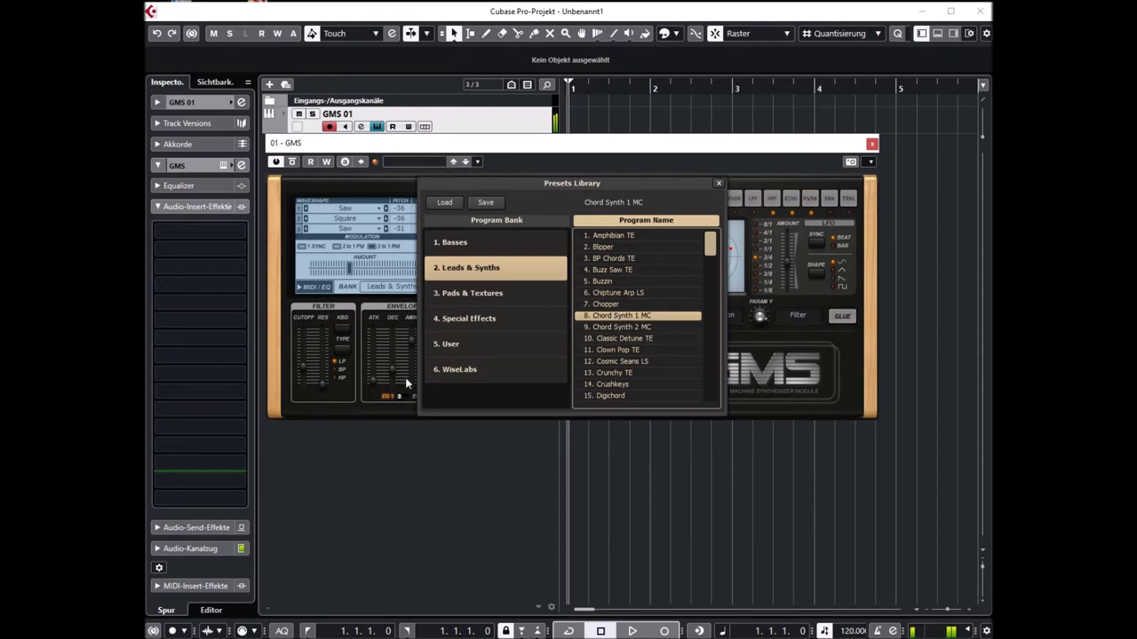
{"action": "left_click", "coordinate": [304, 361]}
{"action": "mouse_move", "coordinate": [308, 362]}
{"action": "left_mouse_down"}
{"action": "mouse_move", "coordinate": [303, 354]}
{"action": "mouse_move", "coordinate": [311, 369]}
{"action": "left_mouse_up"}
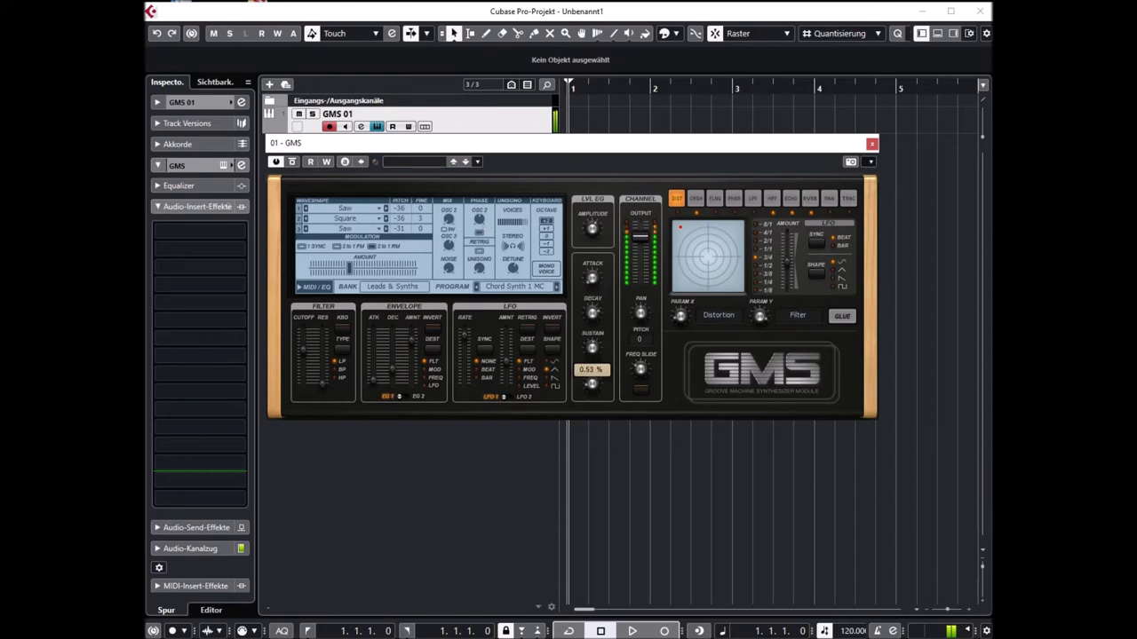
Try the reverb and echo effects of Chord Synth 1 MC on the XY pad.
{"action": "left_click", "coordinate": [809, 198]}
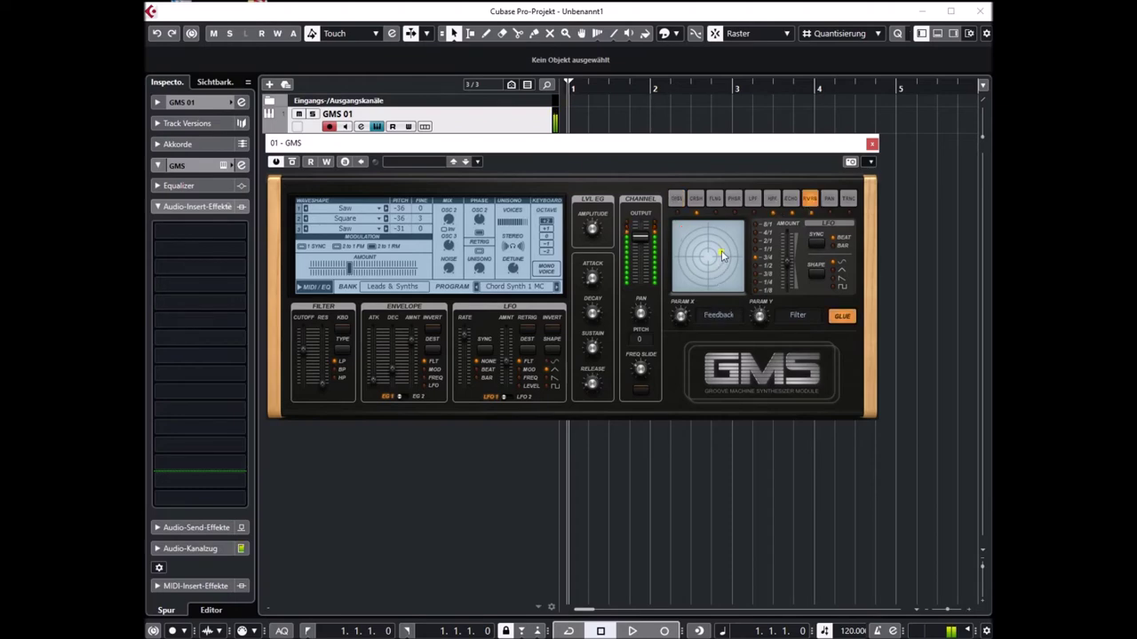
{"action": "left_click", "coordinate": [789, 201]}
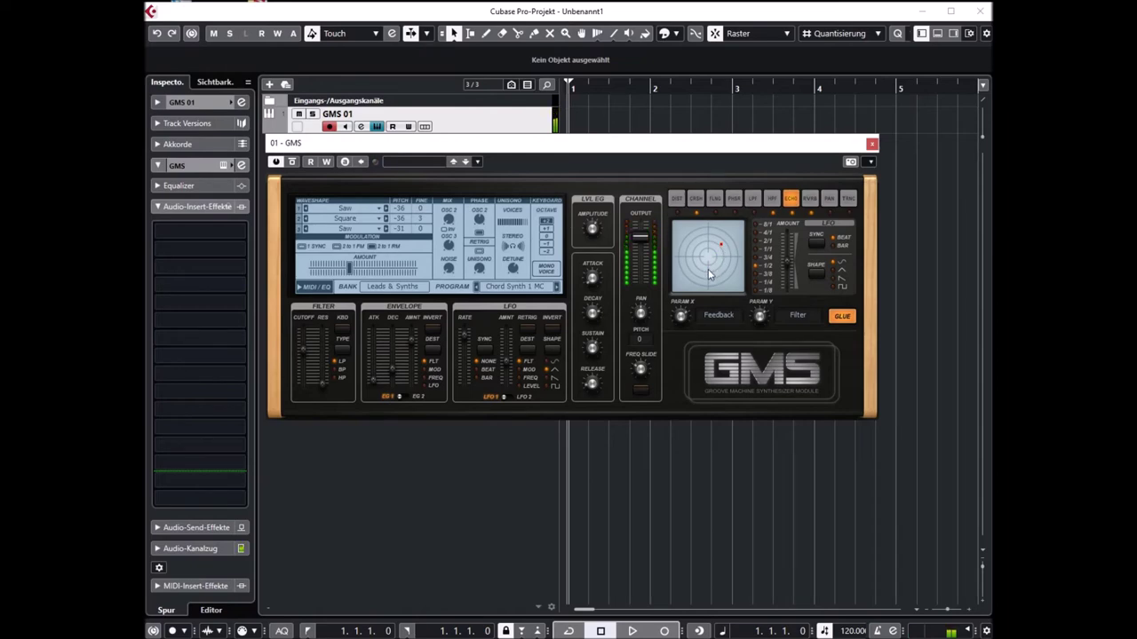
Audition the programs Chord Synth 2 MC, Classic Detune TE, Clown Pop TE and Cosmic Seans LS.
{"action": "left_click", "coordinate": [559, 288]}
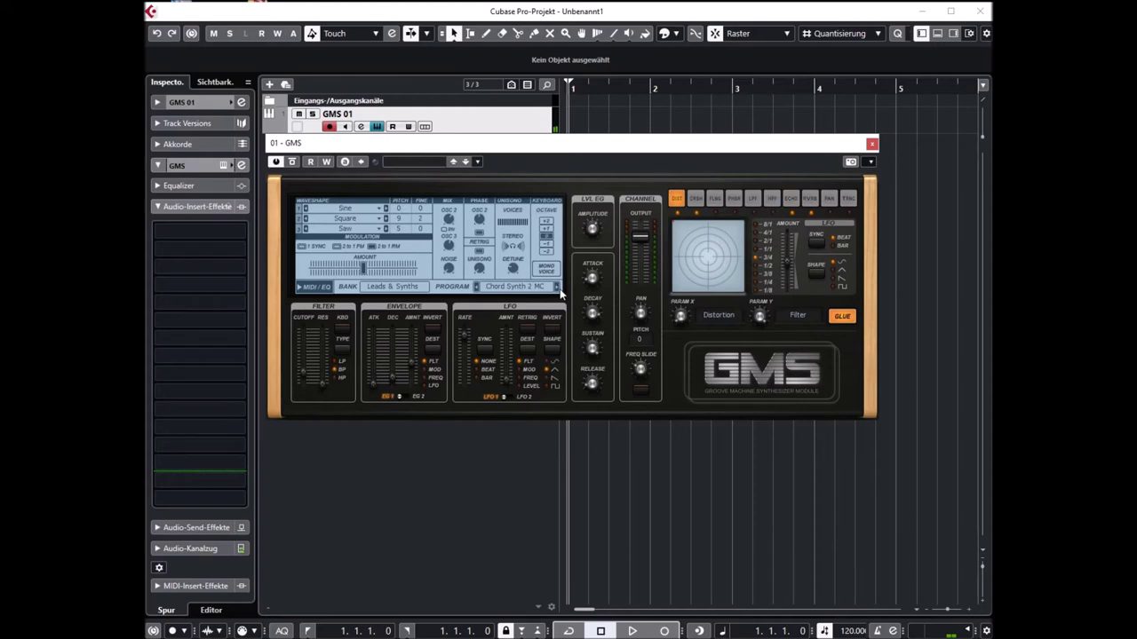
{"action": "left_click", "coordinate": [559, 287]}
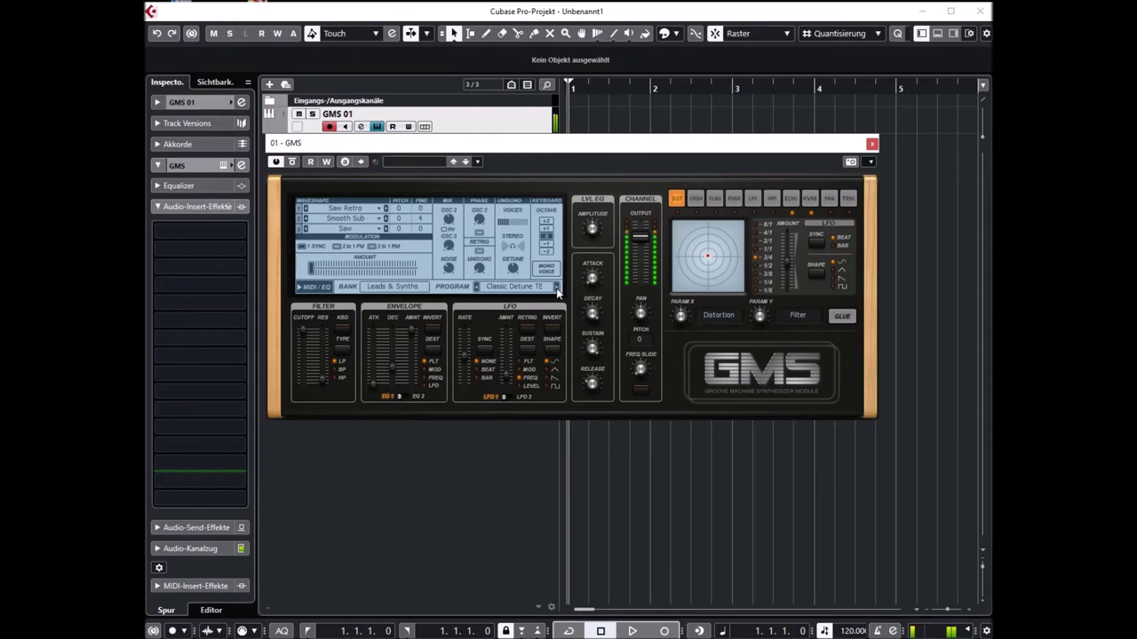
{"action": "left_click", "coordinate": [520, 287]}
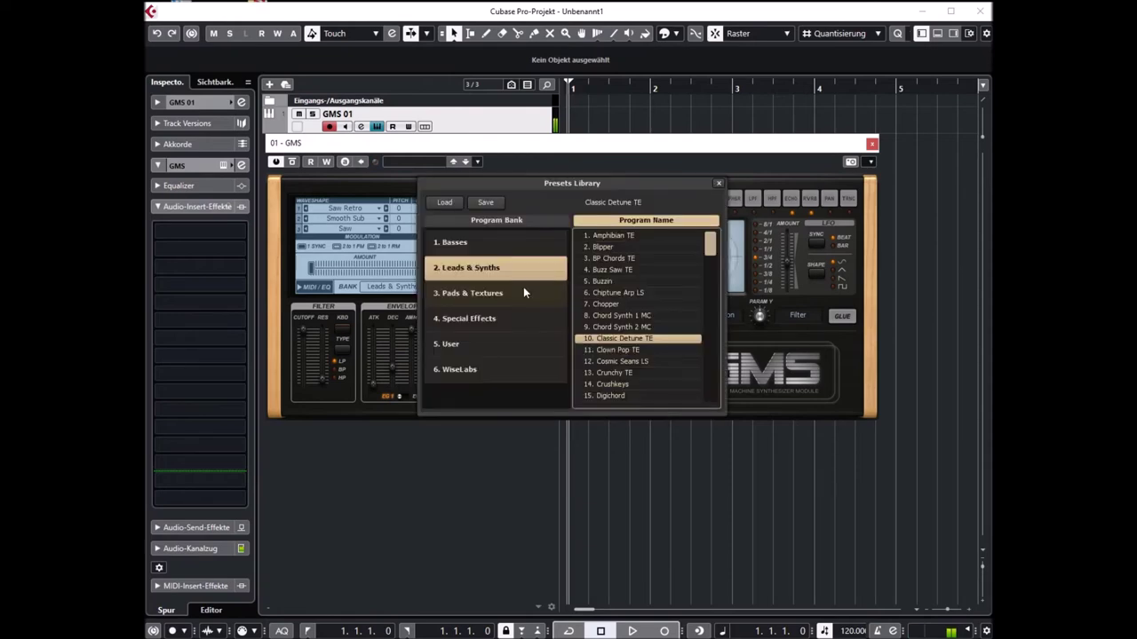
{"action": "left_click", "coordinate": [615, 349]}
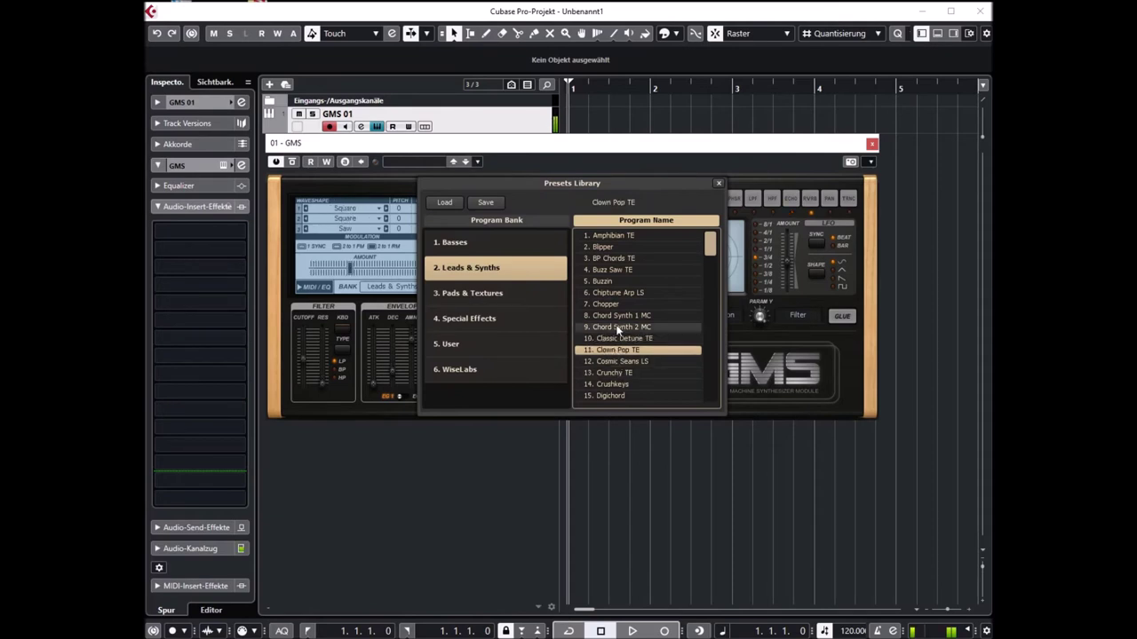
{"action": "scroll", "coordinate": [622, 327], "scroll_direction": "down", "scroll_amount": 1}
{"action": "left_click", "coordinate": [627, 327]}
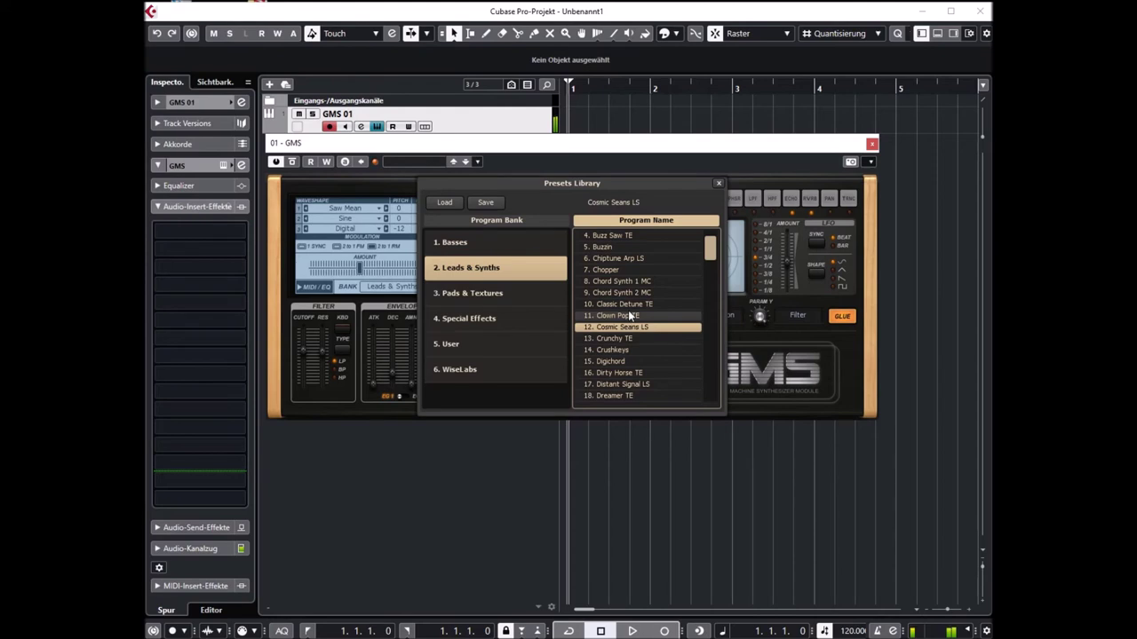
Audition the programs Digichord, Distant Signal LS and Drill Atack LS in the Leads & Synths bank.
{"action": "scroll", "coordinate": [629, 316], "scroll_direction": "down", "scroll_amount": 1}
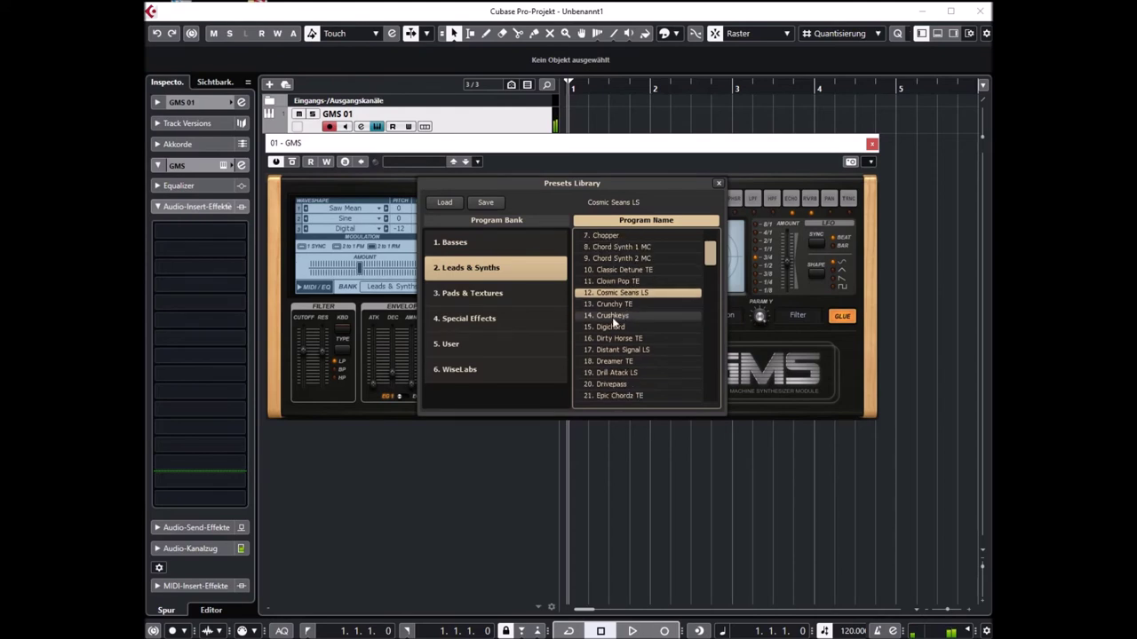
{"action": "left_click", "coordinate": [609, 327]}
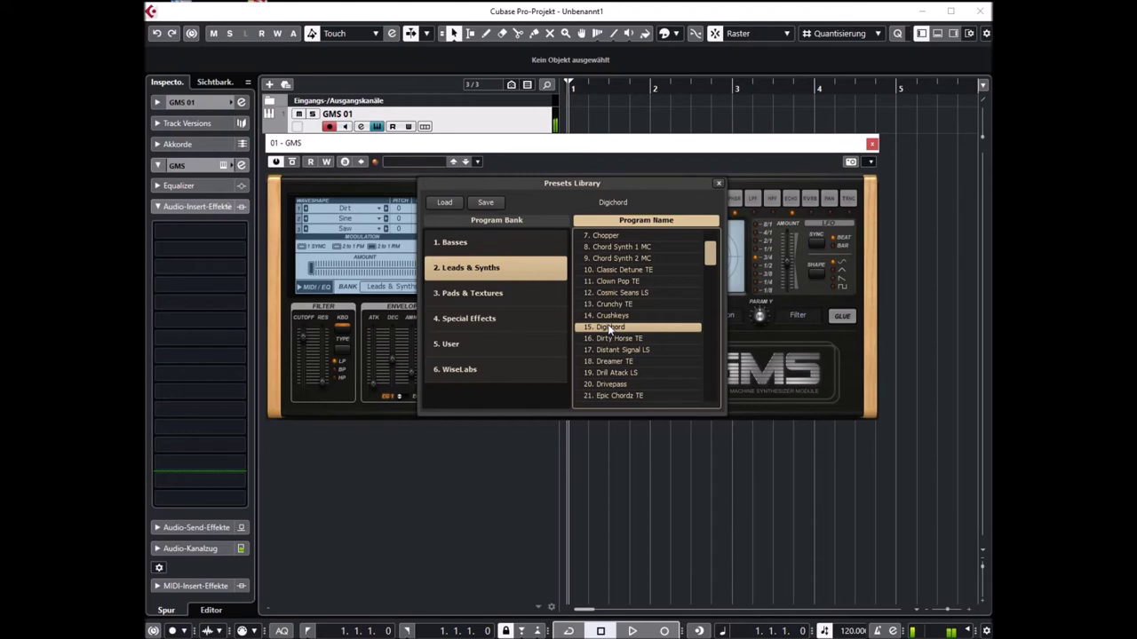
{"action": "left_click", "coordinate": [612, 350]}
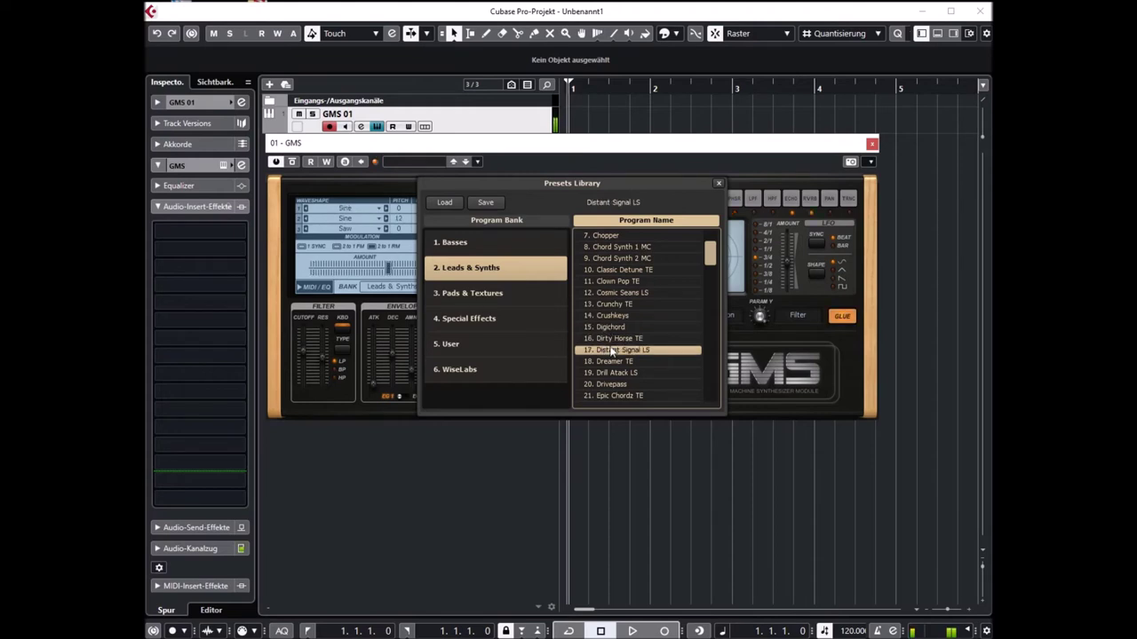
{"action": "scroll", "coordinate": [612, 351], "scroll_direction": "down", "scroll_amount": 3}
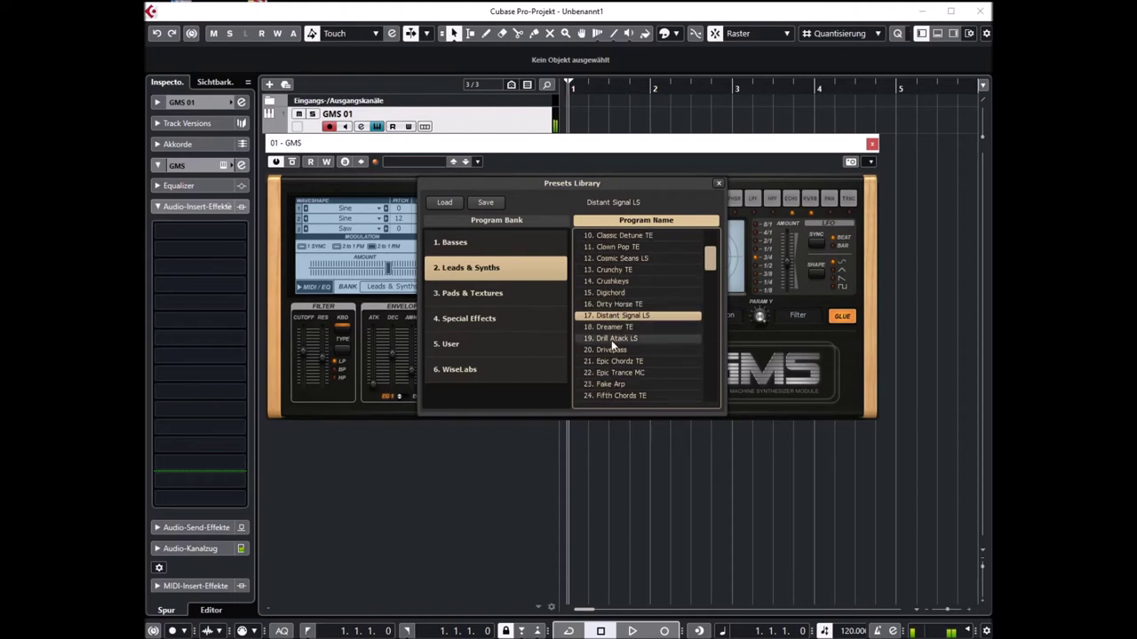
{"action": "left_click", "coordinate": [611, 341]}
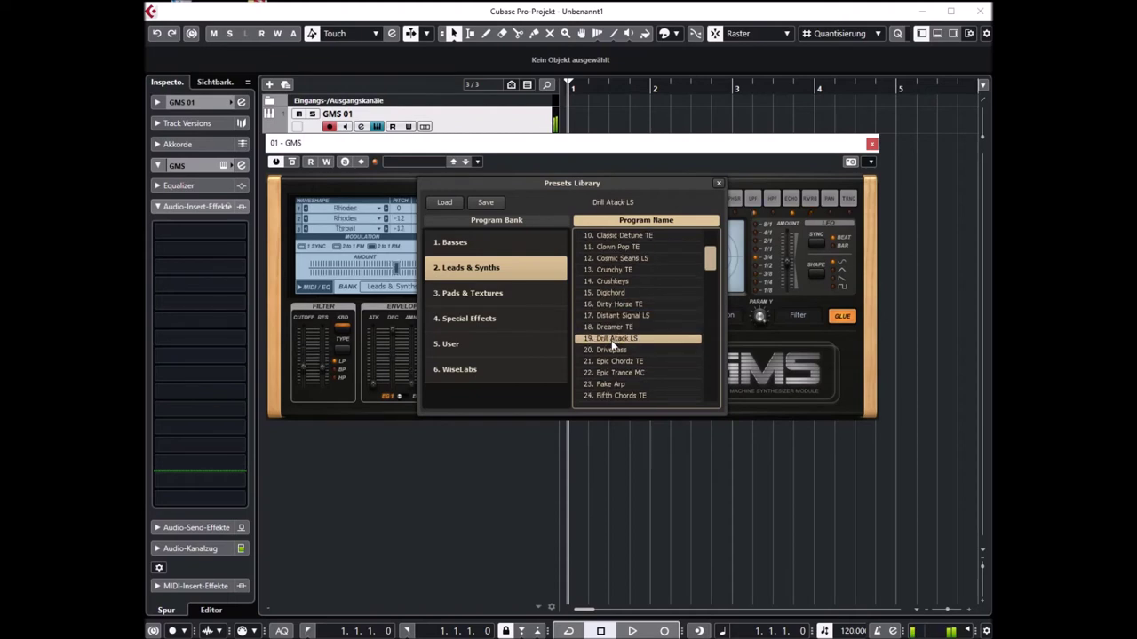
Load the Epic Chordz TE program and close the preset library.
{"action": "scroll", "coordinate": [612, 337], "scroll_direction": "down", "scroll_amount": 3}
{"action": "left_click", "coordinate": [612, 327]}
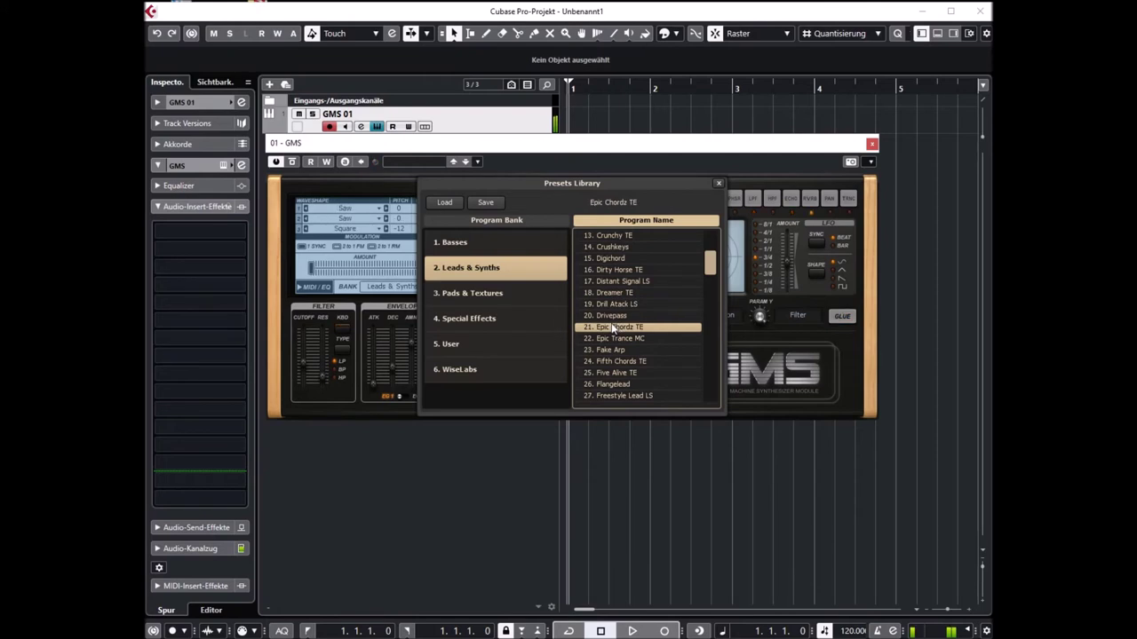
{"action": "left_click", "coordinate": [302, 360]}
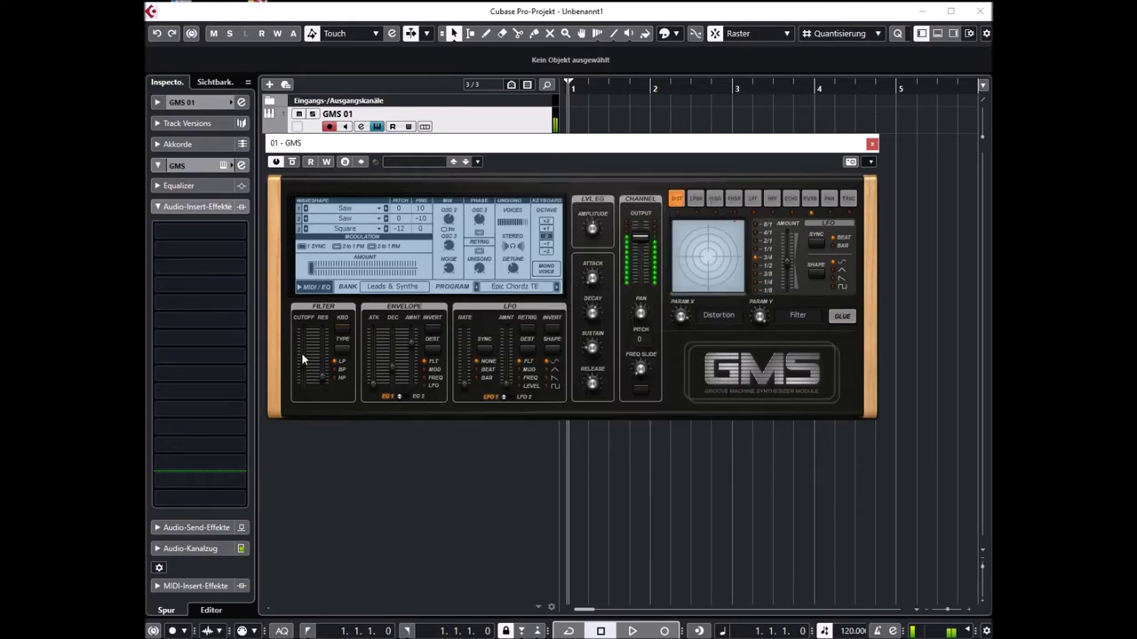
Lower the filter cutoff of Epic Chordz TE and audition the programs Five Alive TE and Freestyle Lead LS.
{"action": "left_click_drag", "start_coordinate": [302, 344], "coordinate": [304, 359]}
{"action": "left_click", "coordinate": [522, 288]}
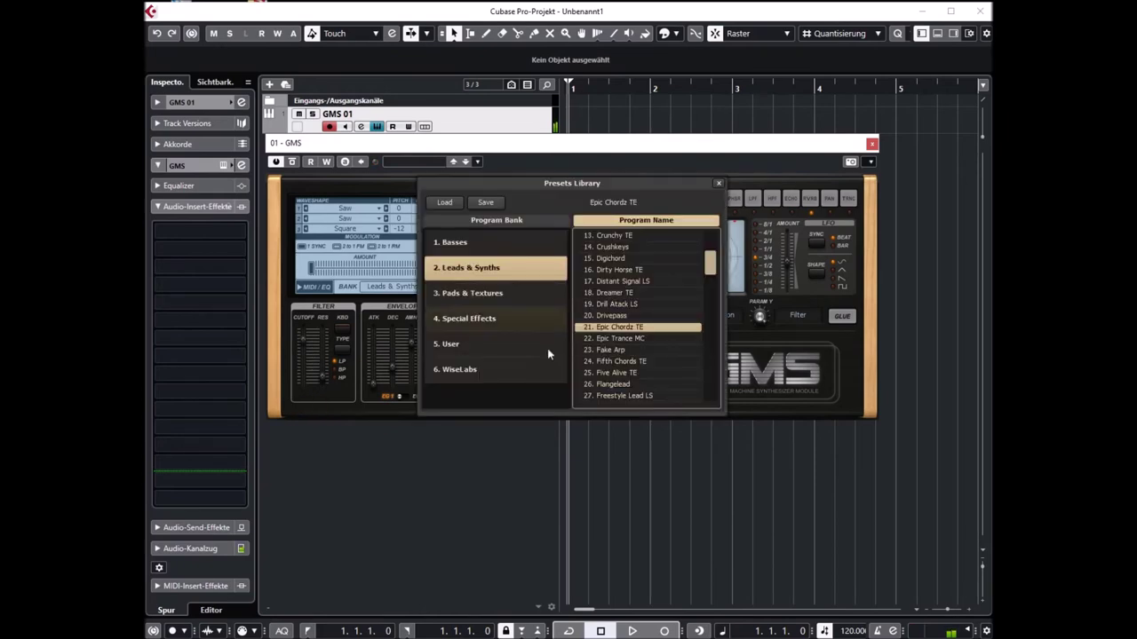
{"action": "left_click", "coordinate": [620, 374]}
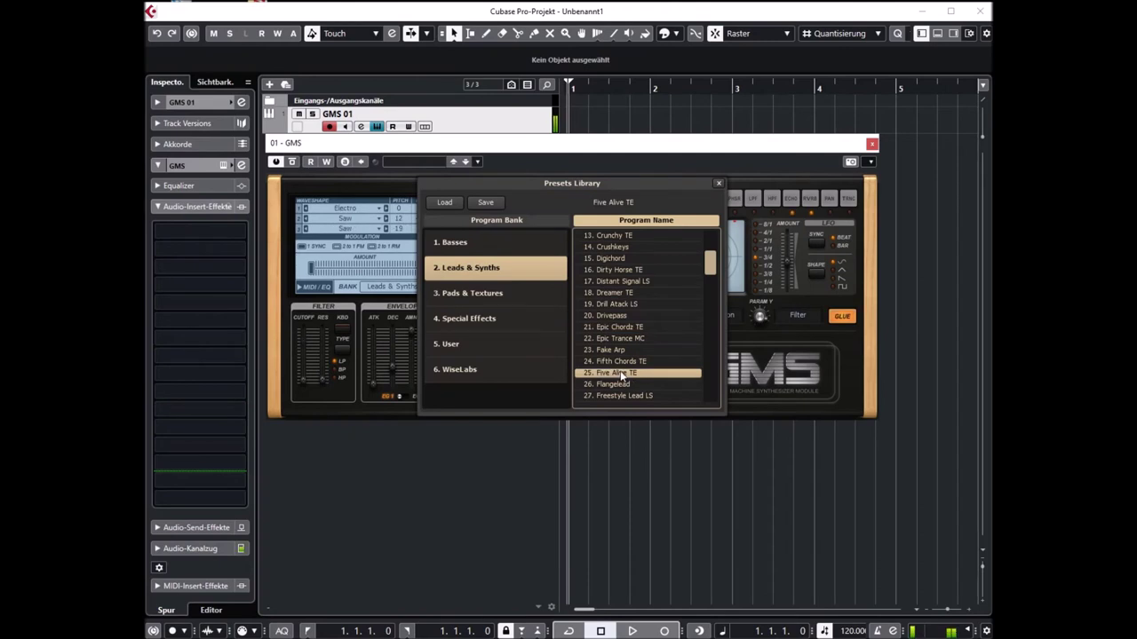
{"action": "scroll", "coordinate": [613, 364], "scroll_direction": "down", "scroll_amount": 1}
{"action": "left_click", "coordinate": [612, 362]}
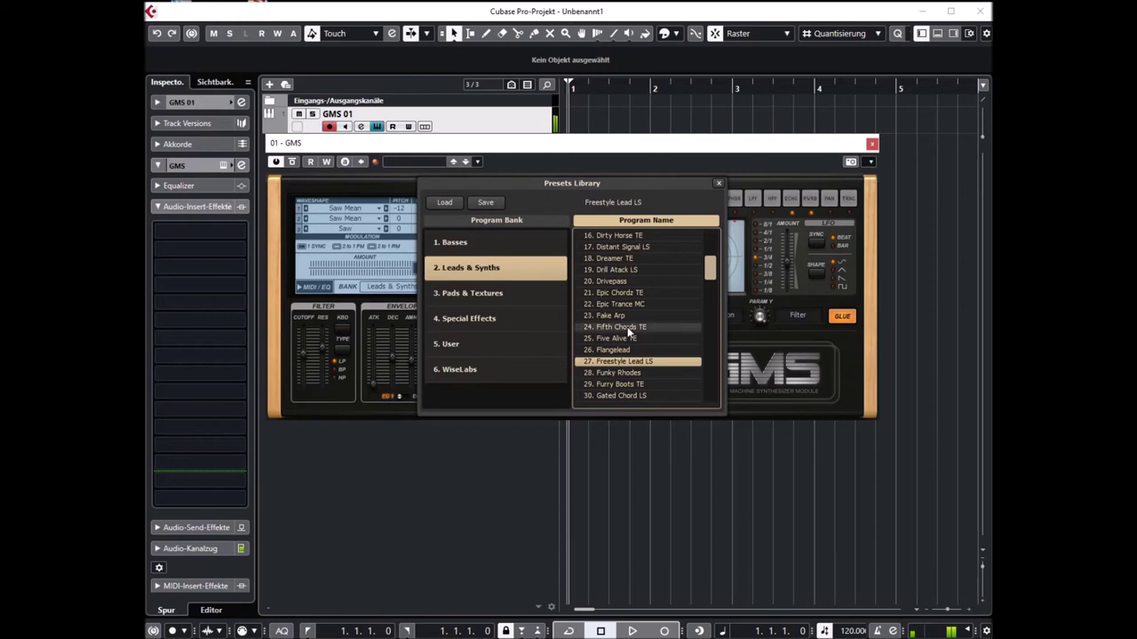
Audition the programs Funky Rhodes, Gated Chord LS, Grungy TE and Harsh Lead 2.
{"action": "scroll", "coordinate": [622, 327], "scroll_direction": "down", "scroll_amount": 2}
{"action": "left_click", "coordinate": [614, 304]}
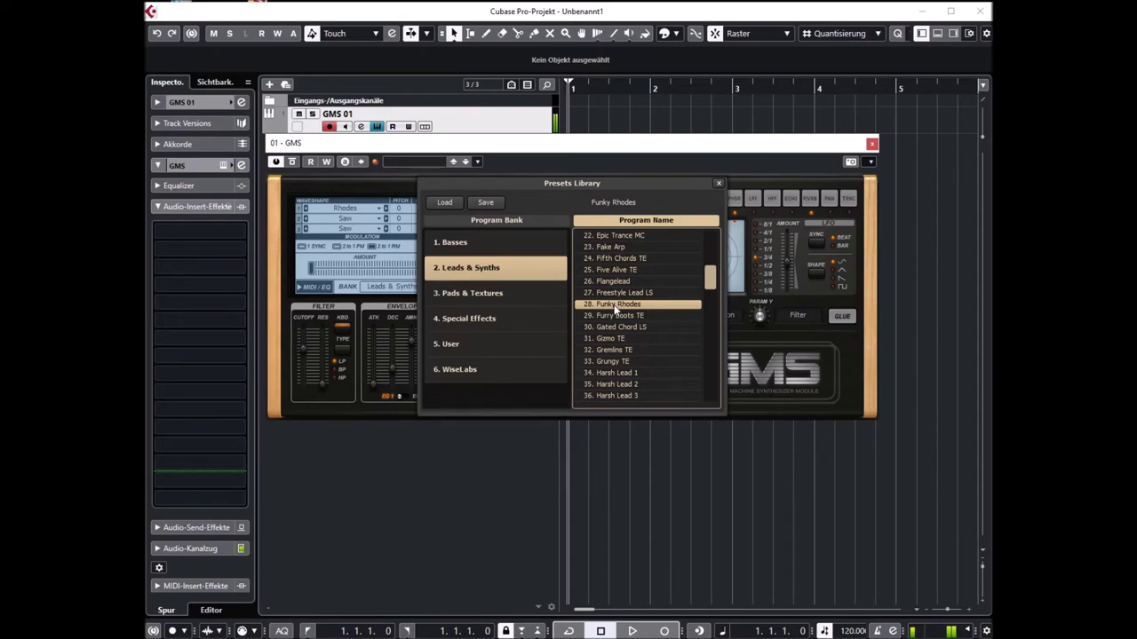
{"action": "left_click", "coordinate": [619, 327]}
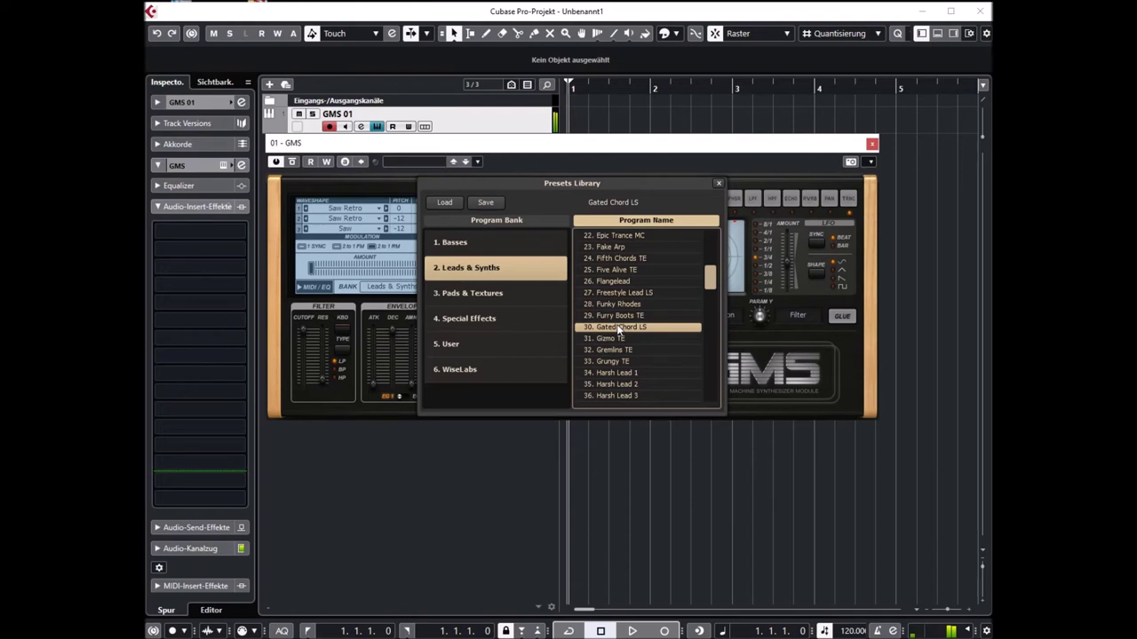
{"action": "scroll", "coordinate": [619, 331], "scroll_direction": "down", "scroll_amount": 3}
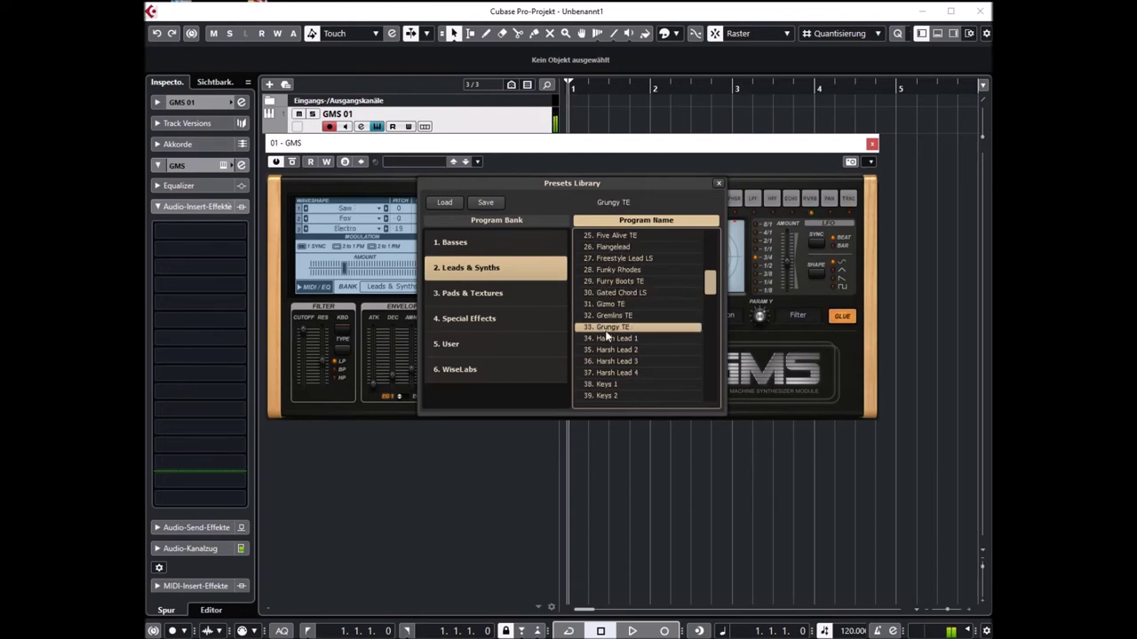
{"action": "left_click", "coordinate": [608, 352]}
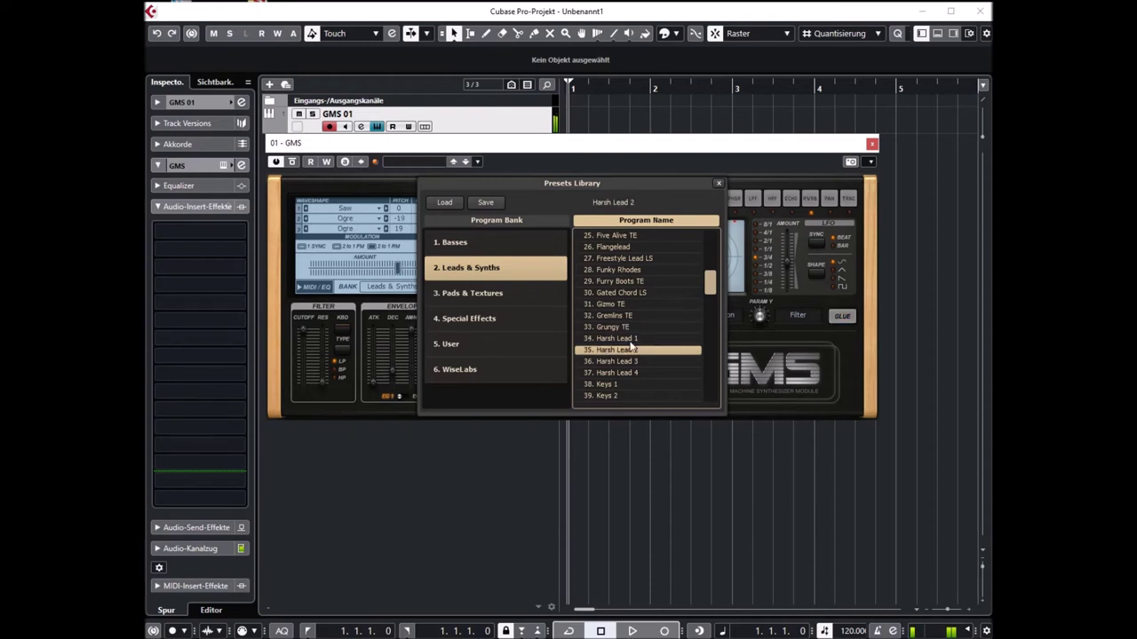
Audition the programs Harsh Lead 4, Keys 3, Layerchords and Lead 1 in the Leads & Synths bank.
{"action": "scroll", "coordinate": [611, 347], "scroll_direction": "down", "scroll_amount": 4}
{"action": "left_click", "coordinate": [613, 327]}
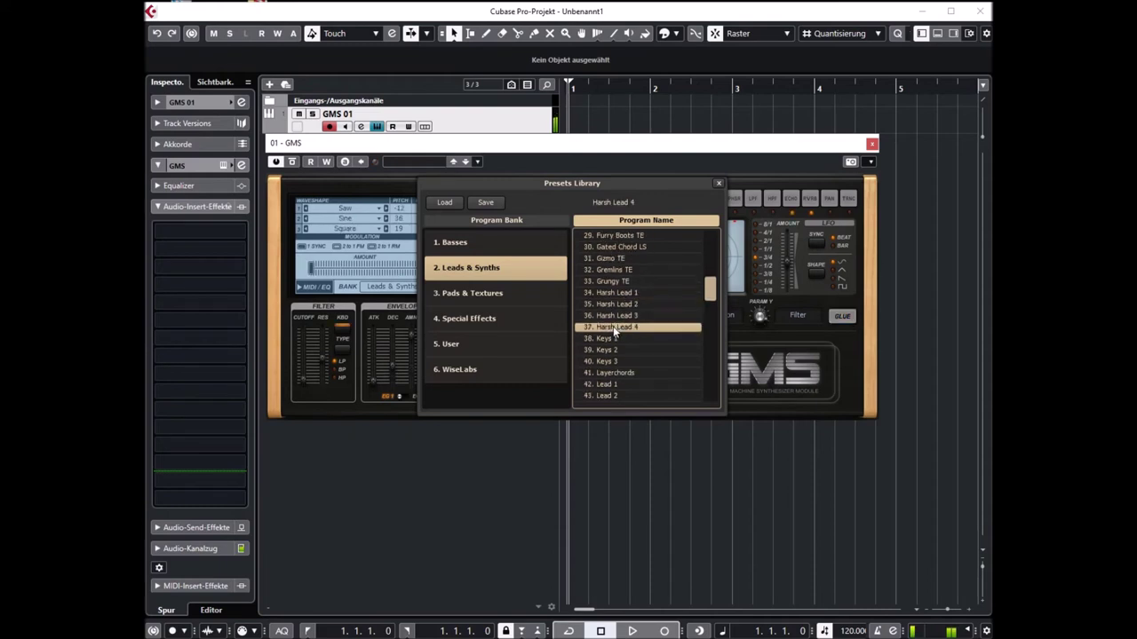
{"action": "scroll", "coordinate": [613, 325], "scroll_direction": "down", "scroll_amount": 6}
{"action": "left_click", "coordinate": [611, 292]}
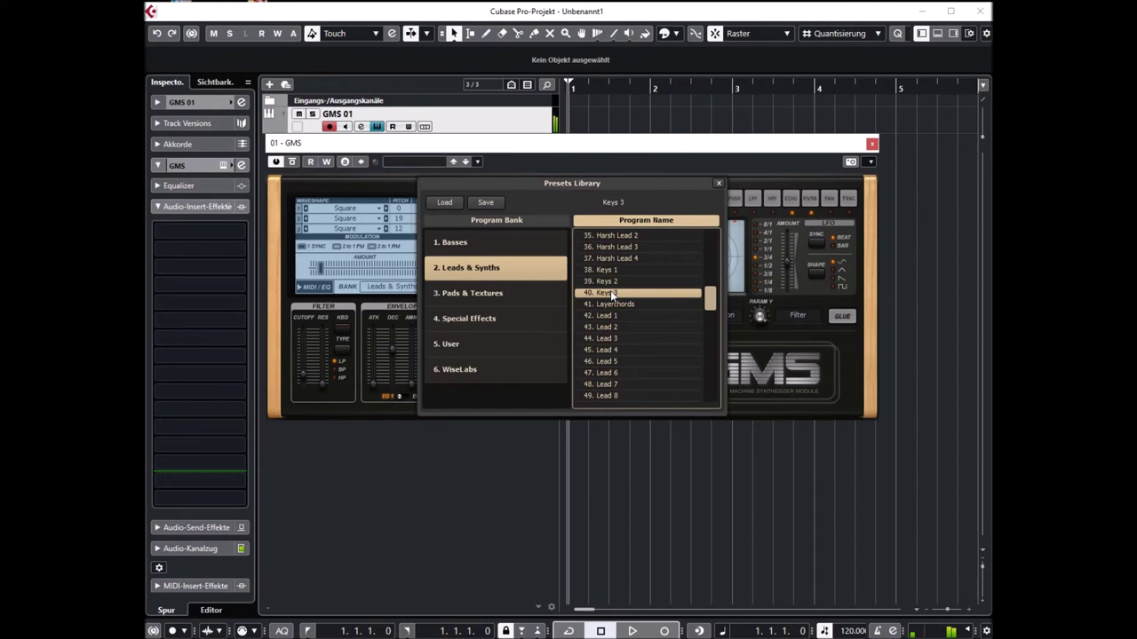
{"action": "left_click", "coordinate": [617, 303]}
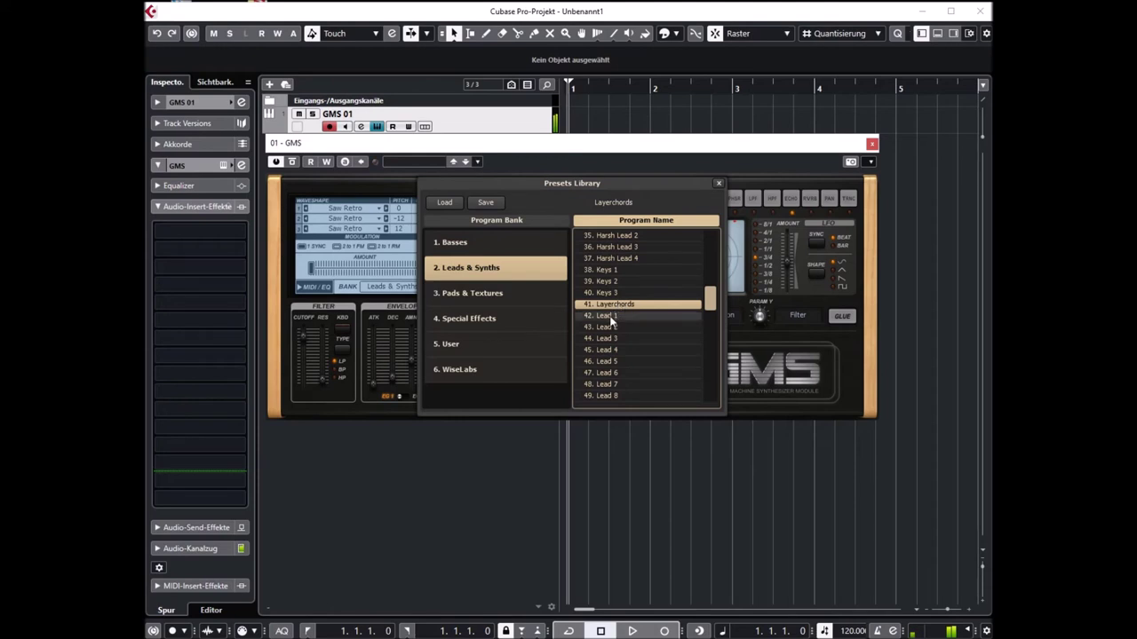
{"action": "left_click", "coordinate": [609, 316]}
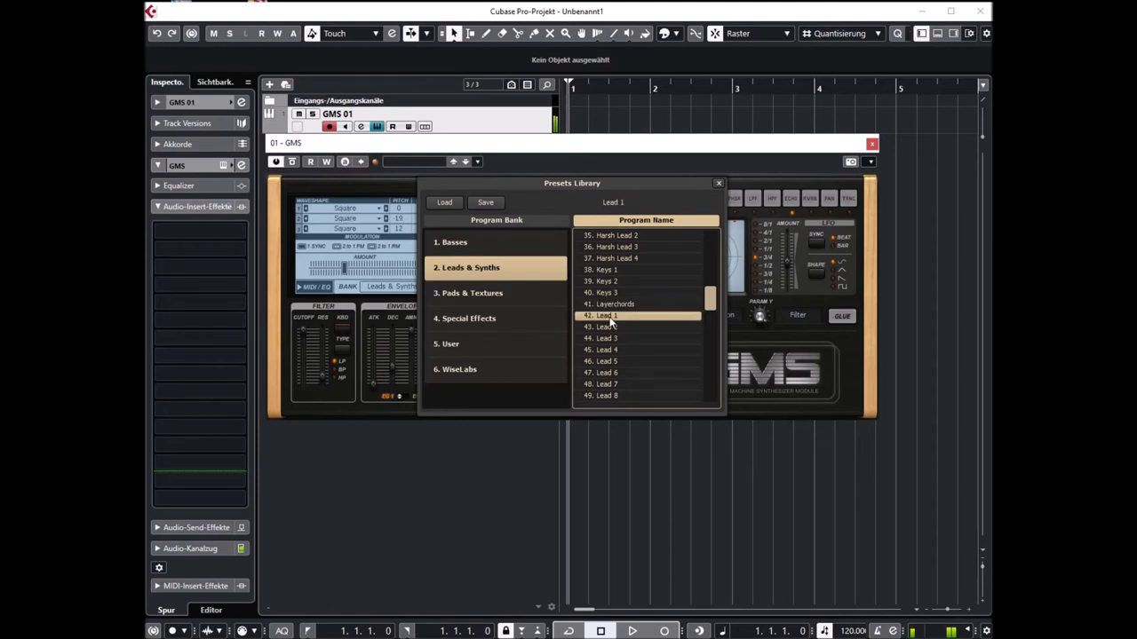
Audition the programs Lead 5, Major Fatty TE, Midnight 2 TE and NASA TE.
{"action": "scroll", "coordinate": [611, 326], "scroll_direction": "down", "scroll_amount": 1}
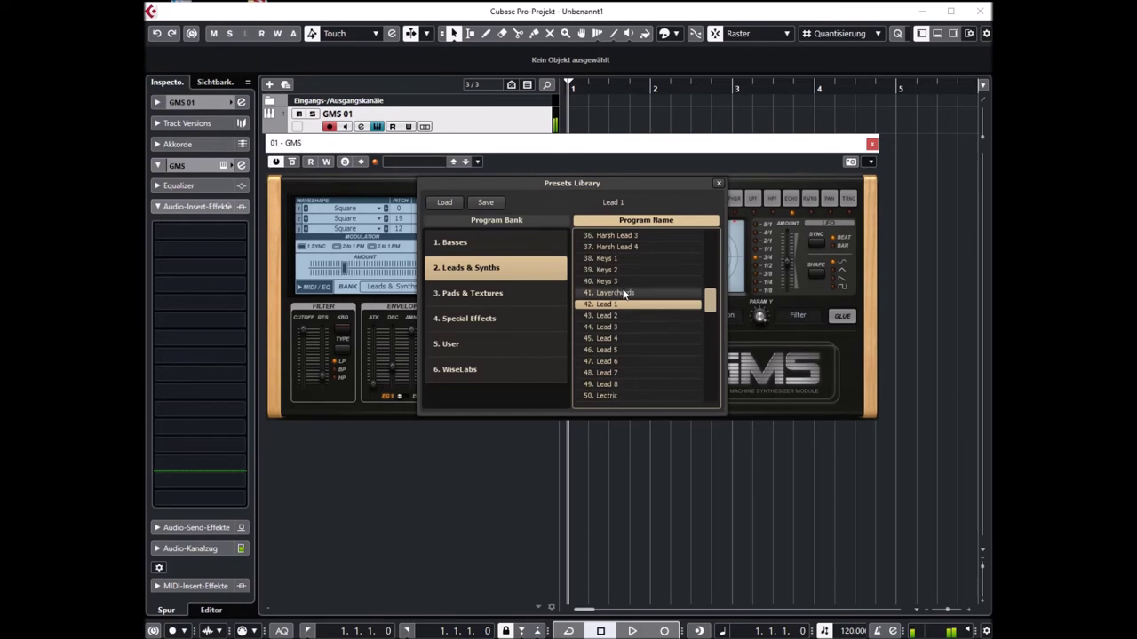
{"action": "left_click", "coordinate": [611, 339]}
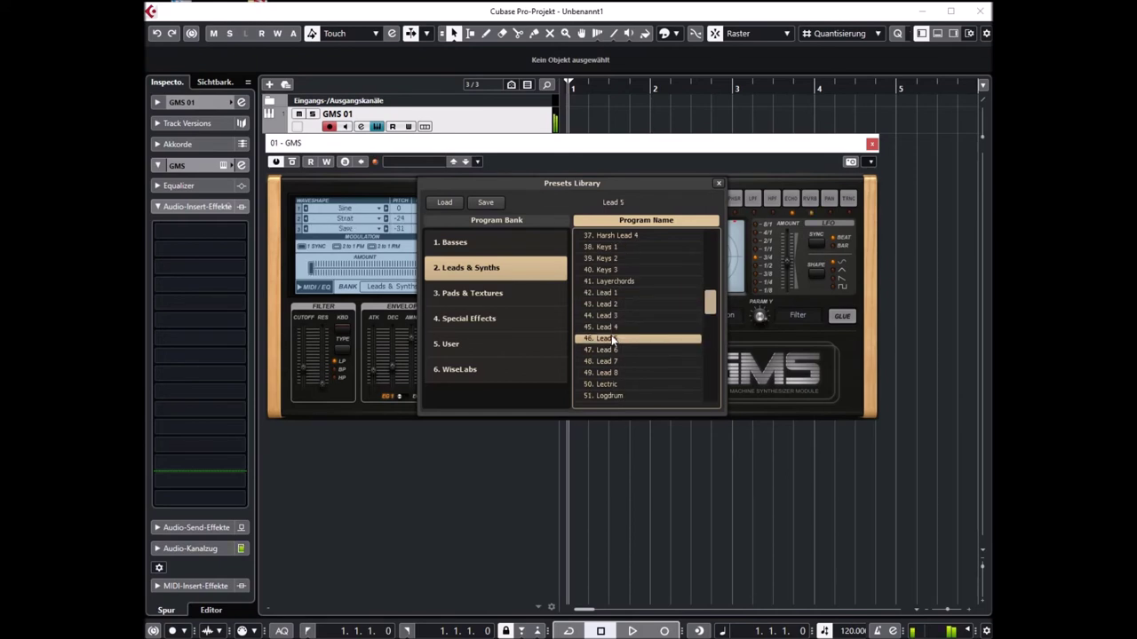
{"action": "scroll", "coordinate": [611, 335], "scroll_direction": "down", "scroll_amount": 2}
{"action": "left_click", "coordinate": [611, 339]}
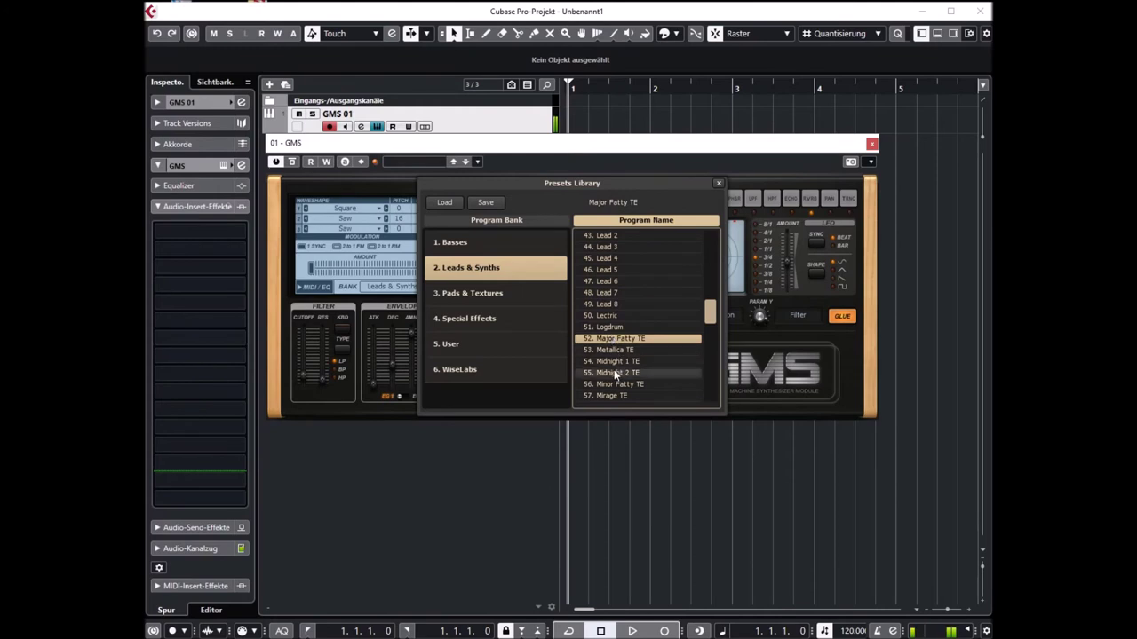
{"action": "left_click", "coordinate": [612, 371]}
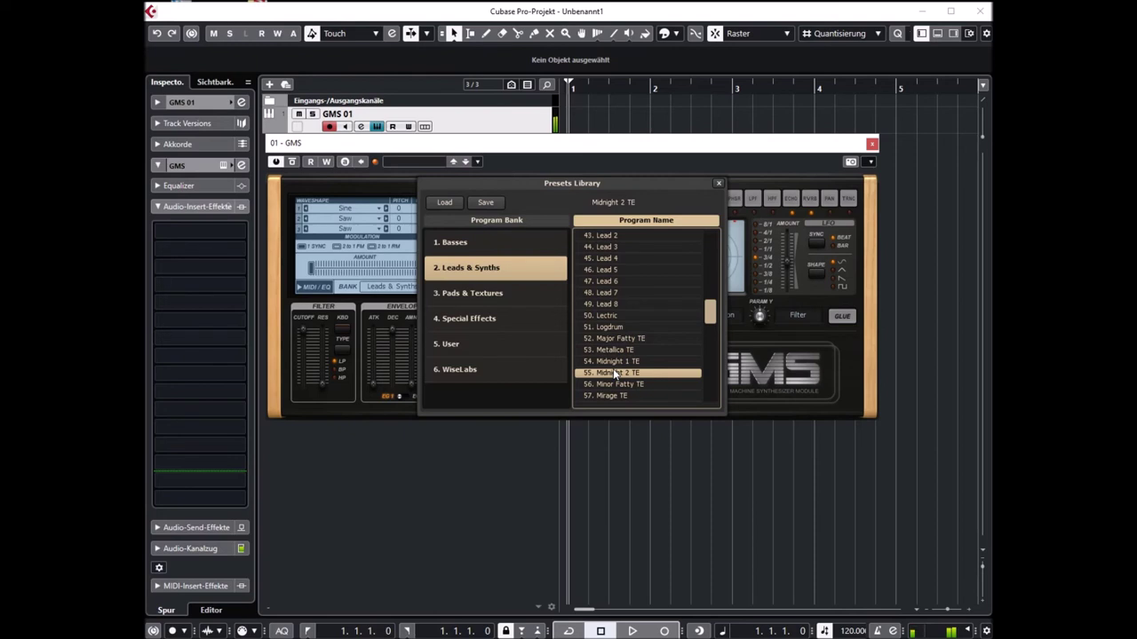
{"action": "scroll", "coordinate": [627, 346], "scroll_direction": "down", "scroll_amount": 2}
{"action": "left_click", "coordinate": [612, 362]}
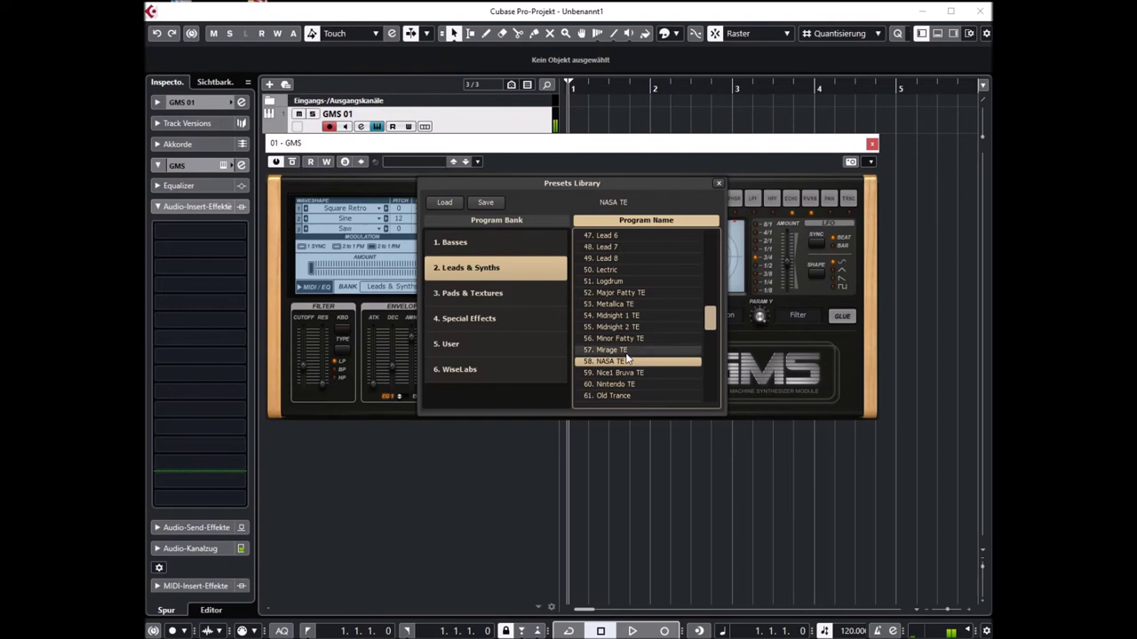
Audition the programs Rave TE, Robot Chunkies TE and Sad Machines TE in the Leads & Synths bank.
{"action": "scroll", "coordinate": [688, 335], "scroll_direction": "down", "scroll_amount": 7}
{"action": "left_click", "coordinate": [624, 305]}
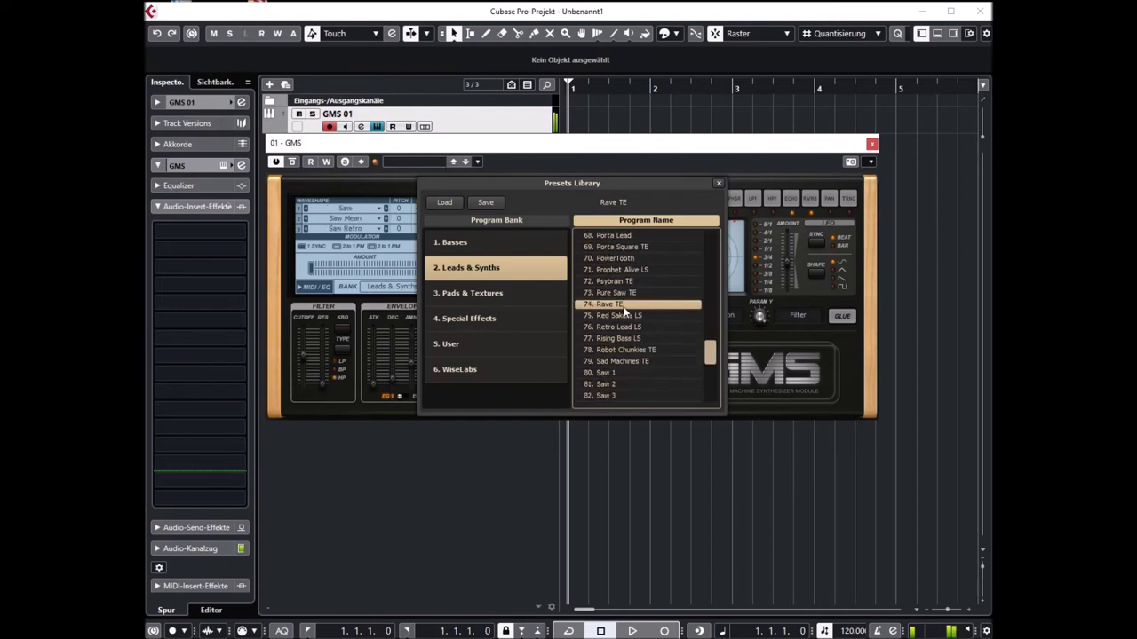
{"action": "left_click", "coordinate": [624, 349]}
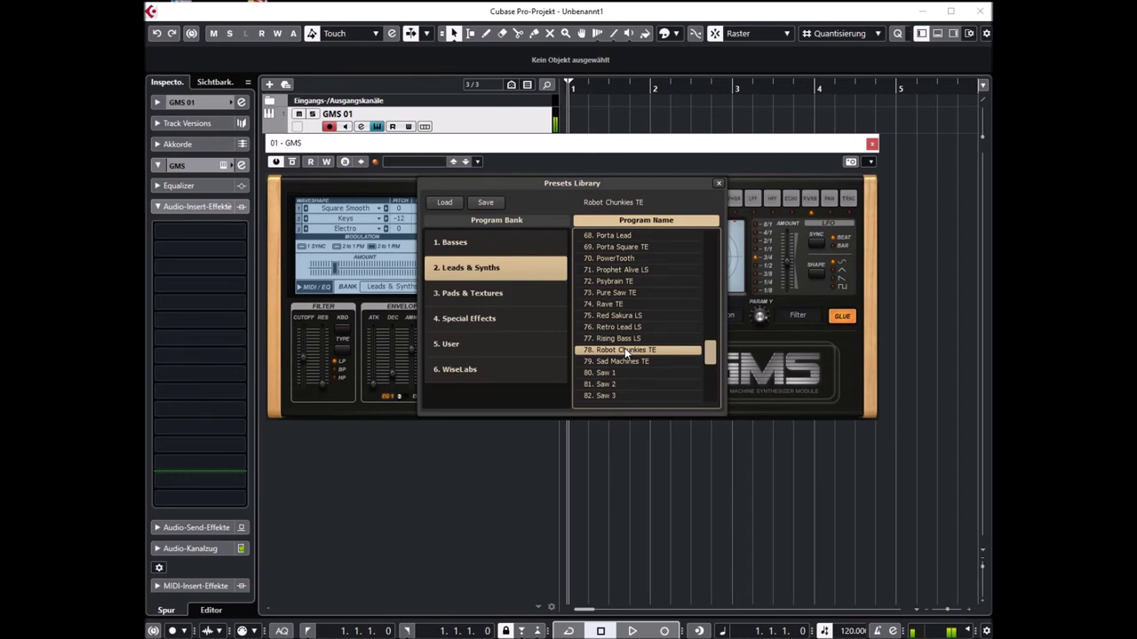
{"action": "left_click", "coordinate": [614, 362]}
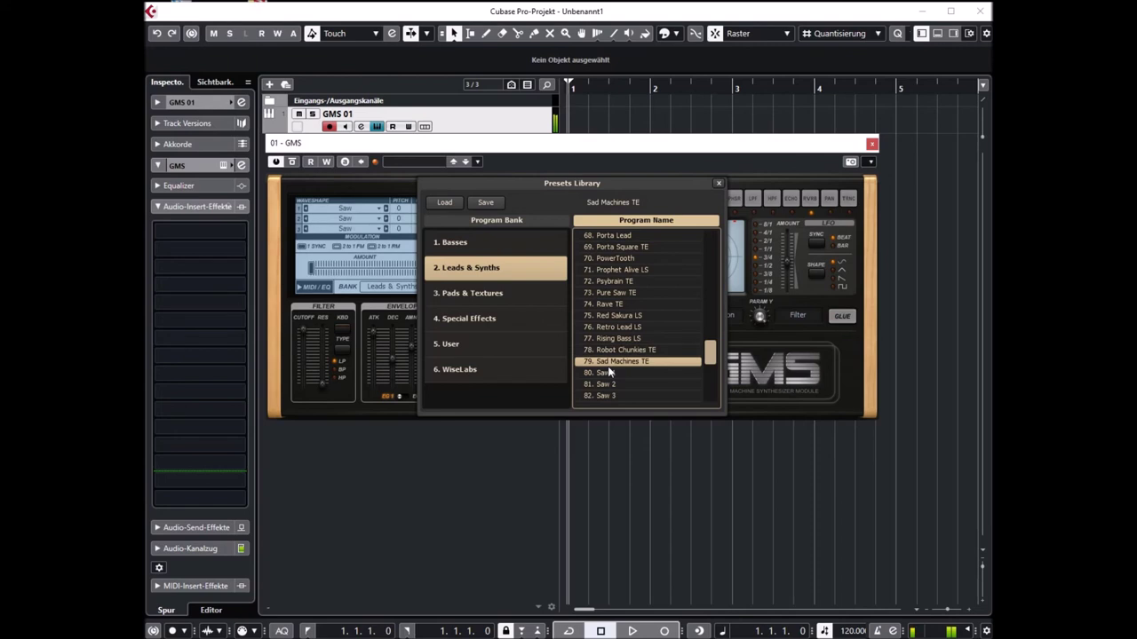
Audition Pulse TE, Free Lasers TE, Ghost TE, Landing TE and Mystery FM Pad from the Pads & Textures bank.
{"action": "left_click", "coordinate": [497, 295]}
{"action": "left_click", "coordinate": [612, 247]}
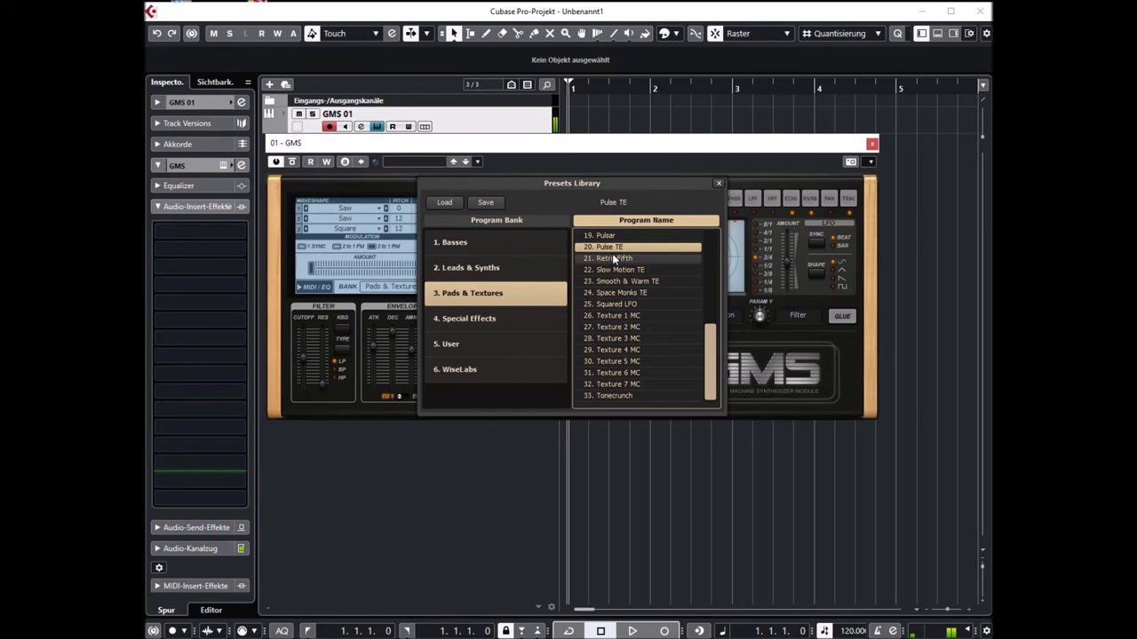
{"action": "left_click_drag", "start_coordinate": [708, 369], "coordinate": [638, 284]}
{"action": "left_click", "coordinate": [613, 259]}
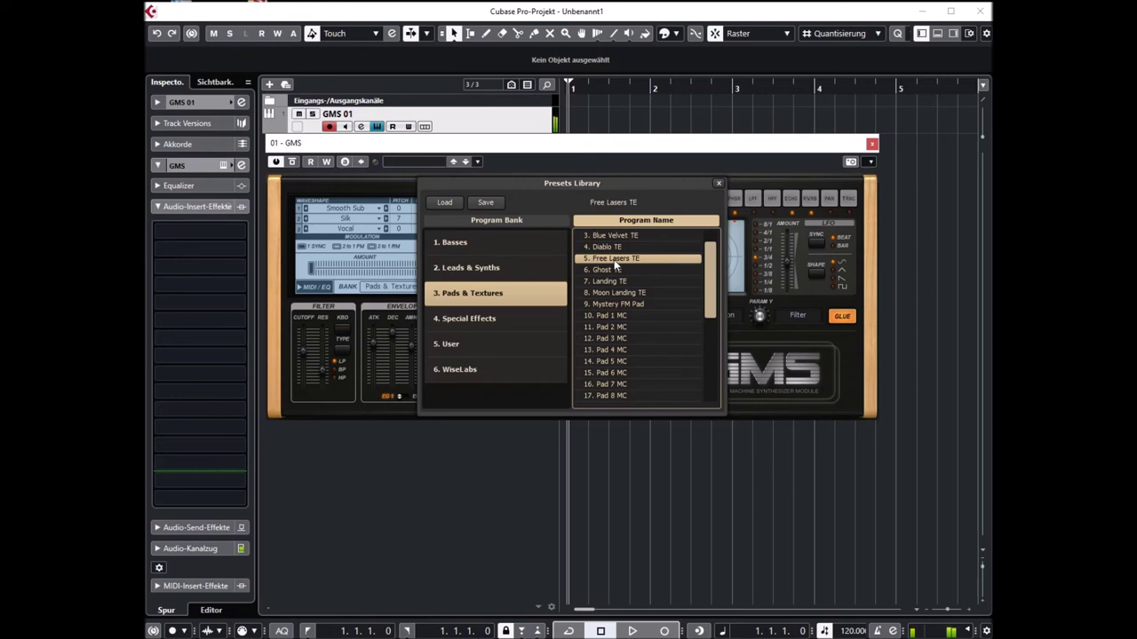
{"action": "left_click", "coordinate": [616, 271]}
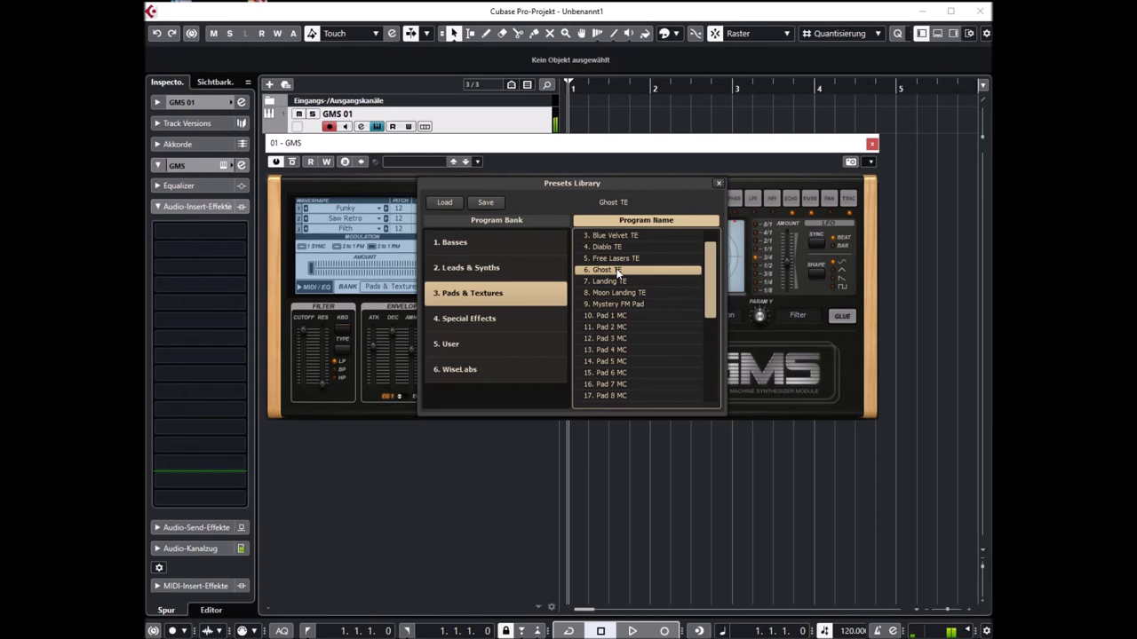
{"action": "left_click", "coordinate": [610, 283]}
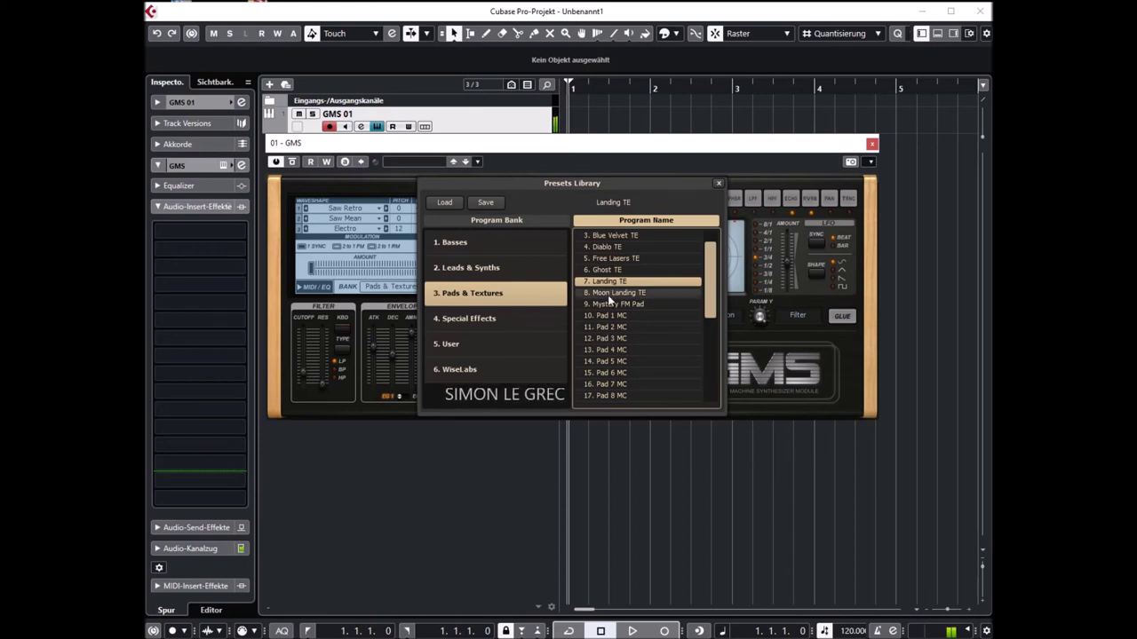
{"action": "left_click", "coordinate": [609, 305]}
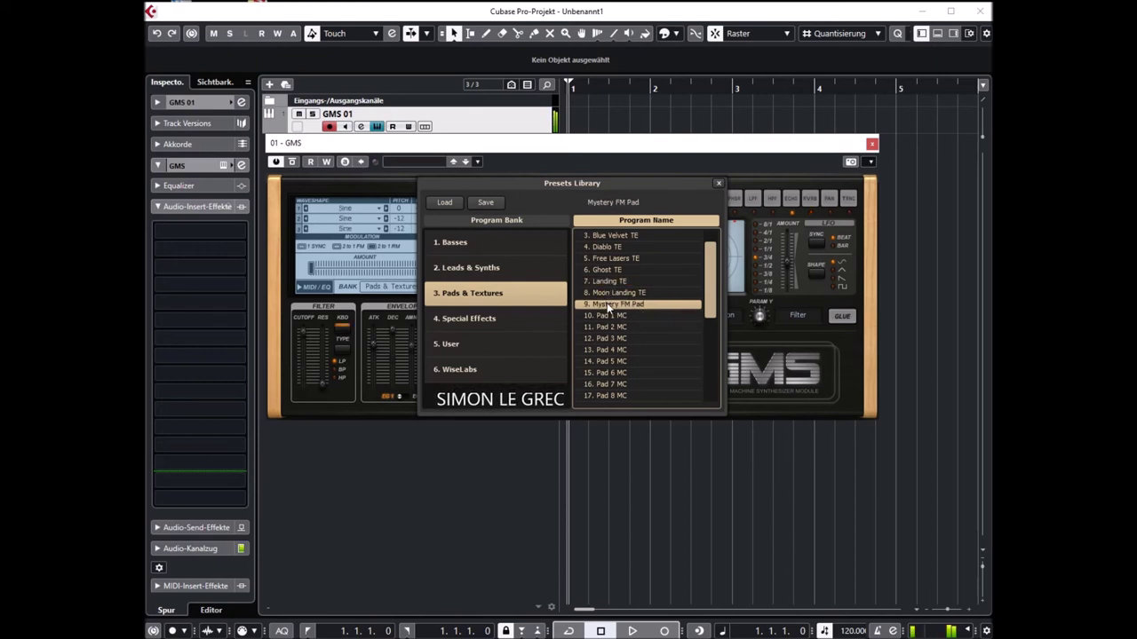
Audition the pad programs Pad 8 MC, Pulse TE and Slow Motion TE.
{"action": "left_click_drag", "start_coordinate": [705, 270], "coordinate": [712, 319]}
{"action": "left_click", "coordinate": [621, 305]}
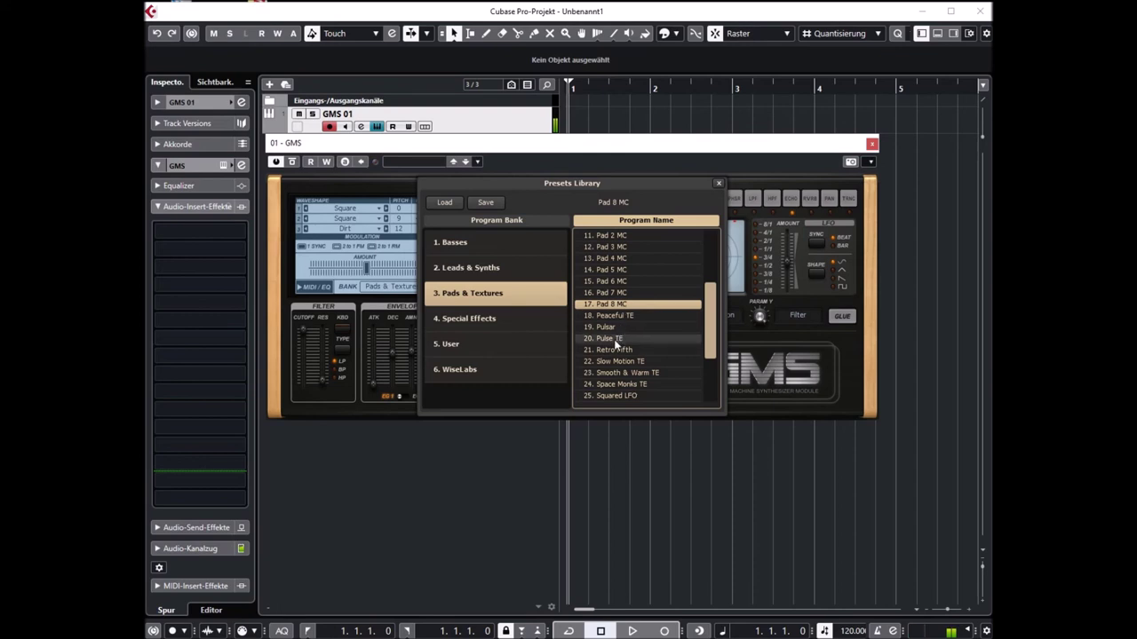
{"action": "left_click", "coordinate": [615, 339]}
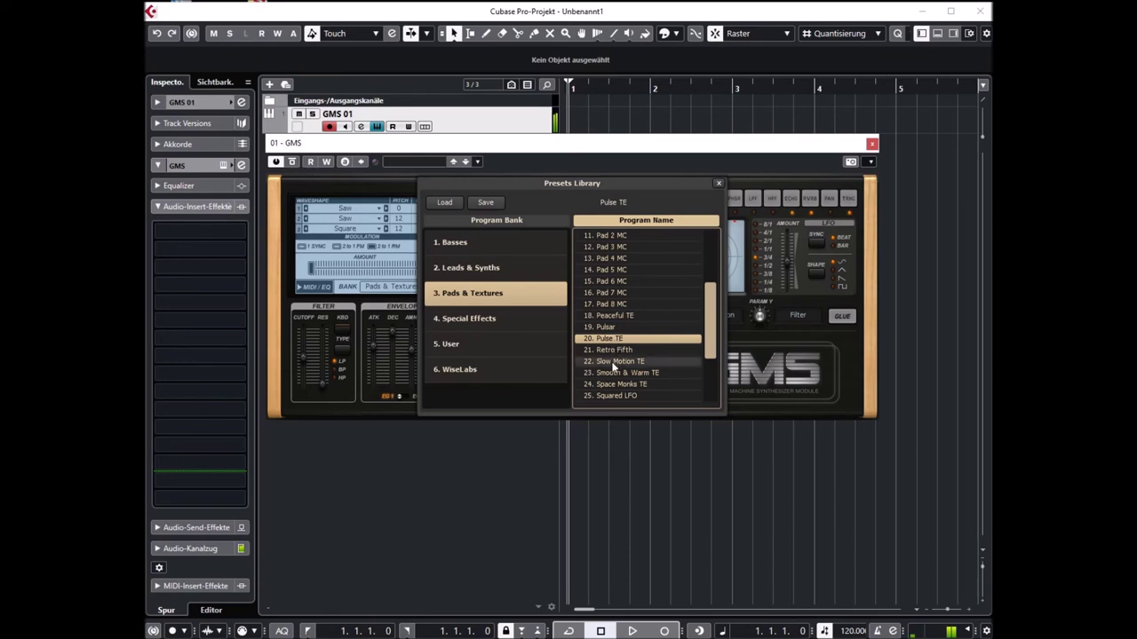
{"action": "left_click", "coordinate": [612, 362]}
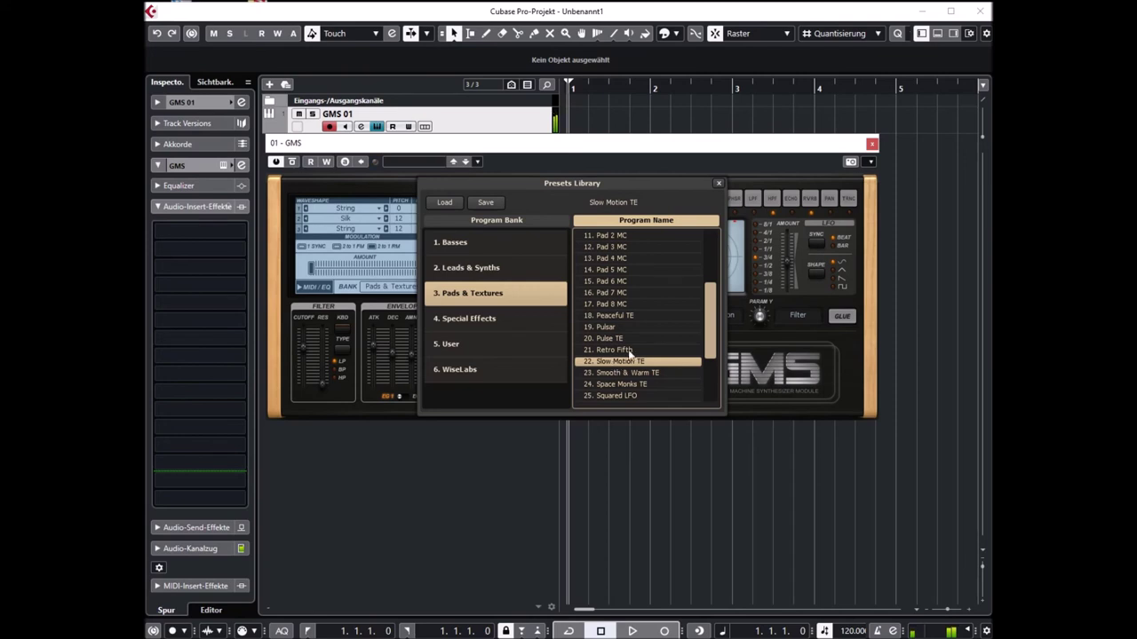
Audition the programs Squared LFO, Texture 4 MC and Texture 7 MC in the Pads & Textures bank.
{"action": "scroll", "coordinate": [627, 328], "scroll_direction": "down", "scroll_amount": 3}
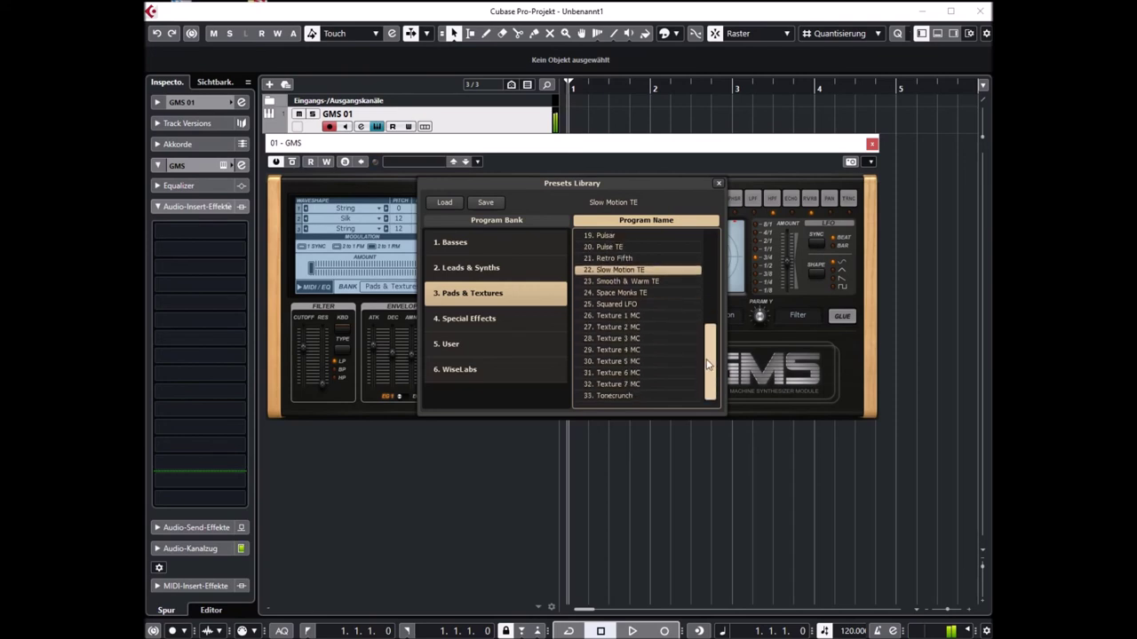
{"action": "left_click", "coordinate": [616, 305]}
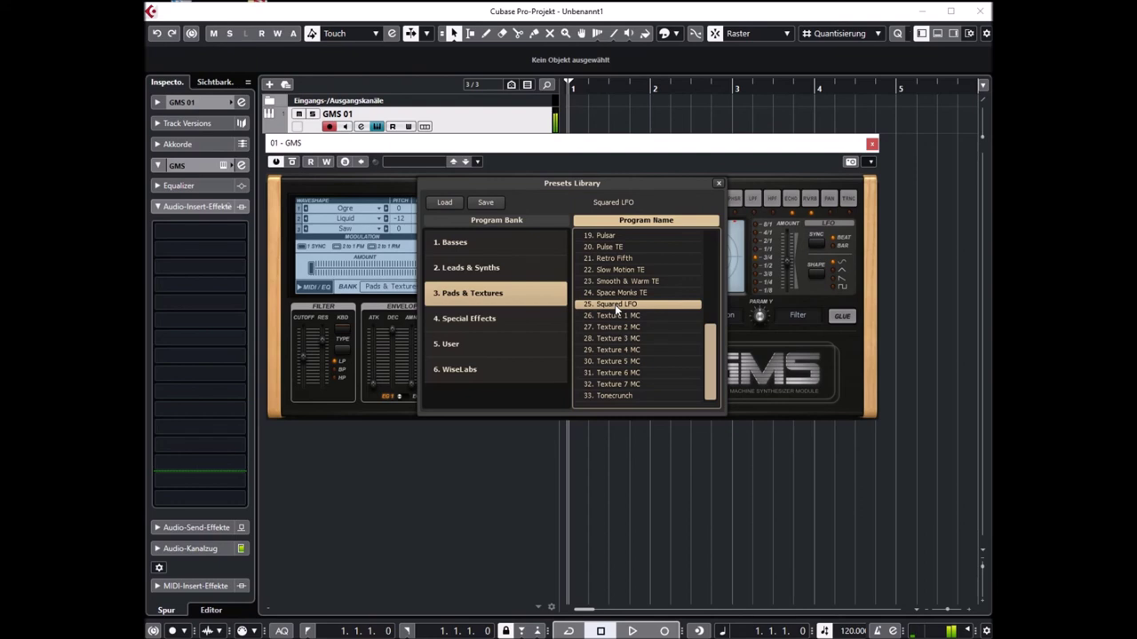
{"action": "left_click", "coordinate": [613, 353]}
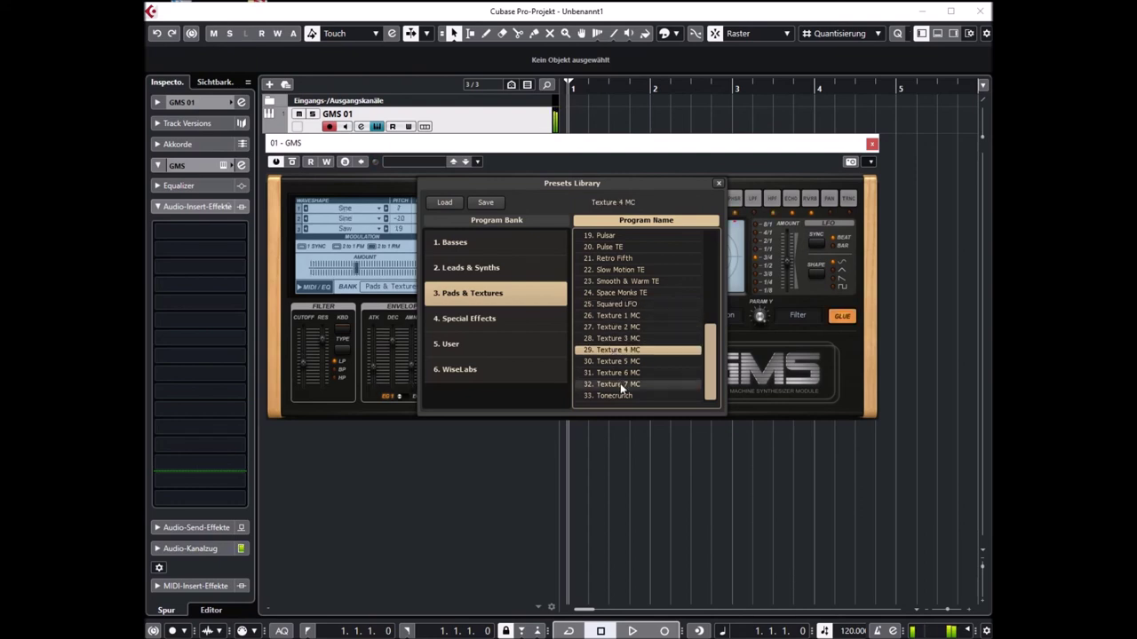
{"action": "left_click", "coordinate": [620, 383]}
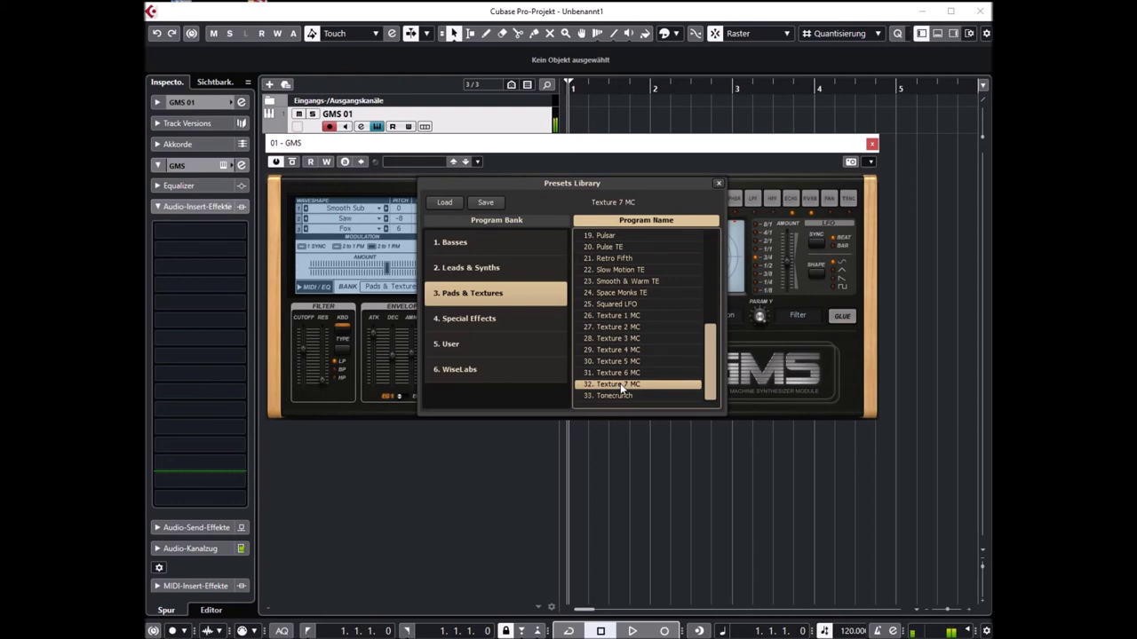
Audition the programs Falling Down LS, Copter and iBomb from the Special Effects bank.
{"action": "left_click", "coordinate": [473, 325]}
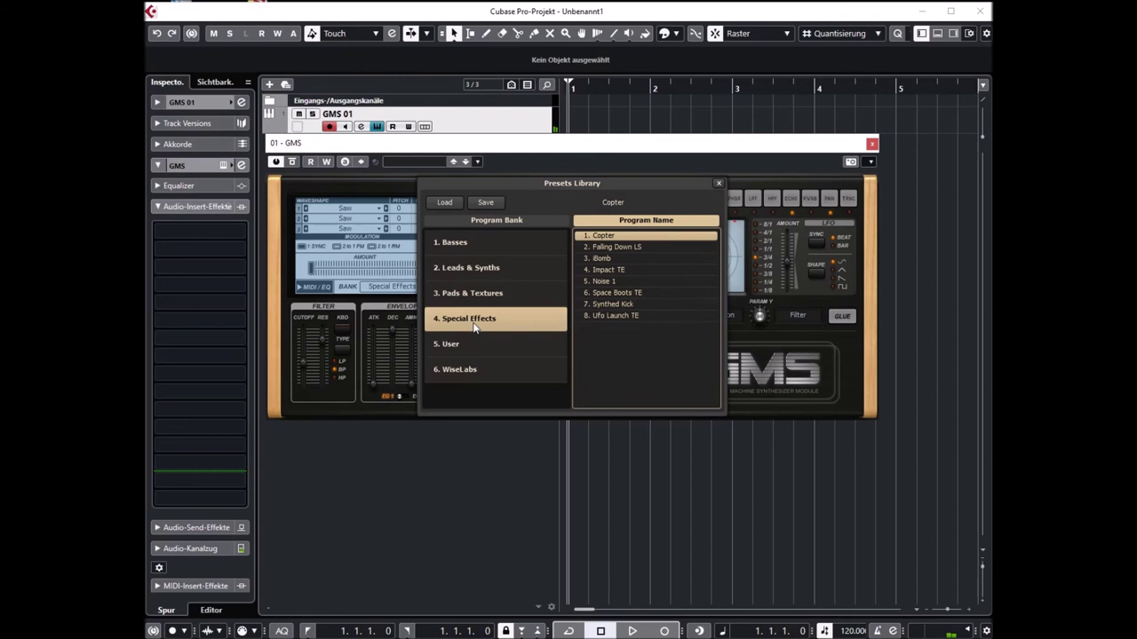
{"action": "left_click", "coordinate": [611, 248]}
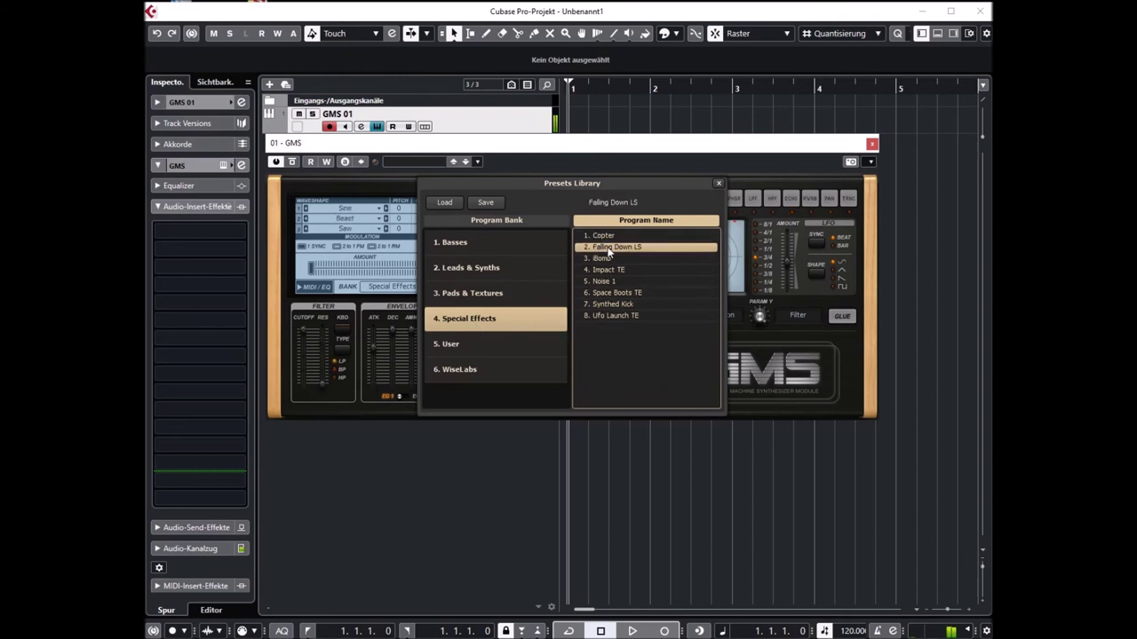
{"action": "left_click", "coordinate": [607, 236]}
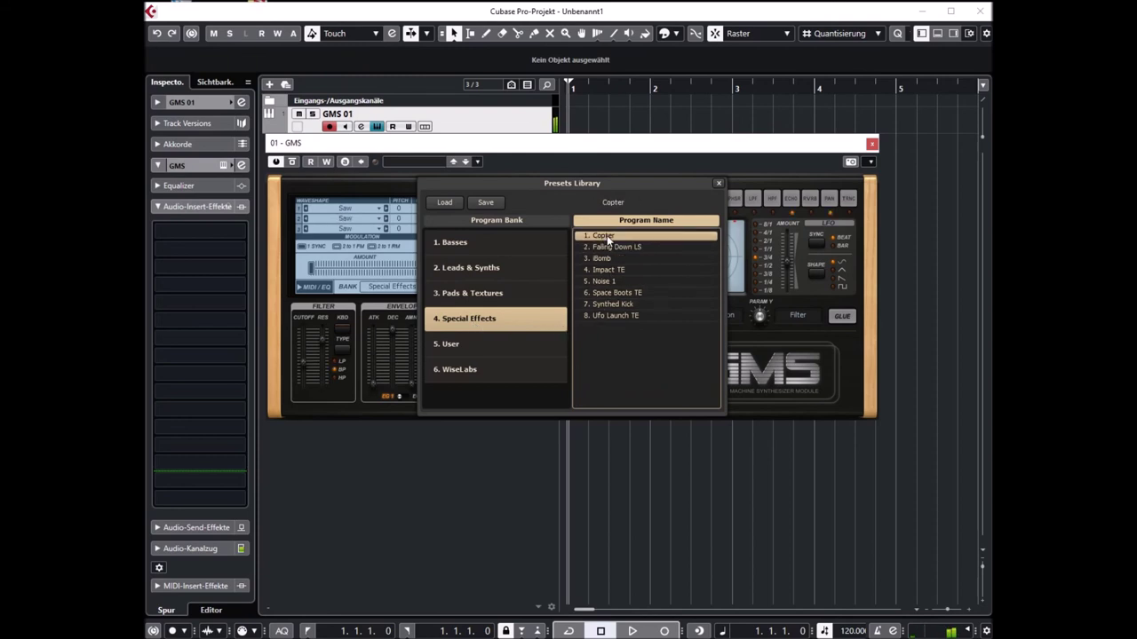
{"action": "left_click", "coordinate": [607, 258]}
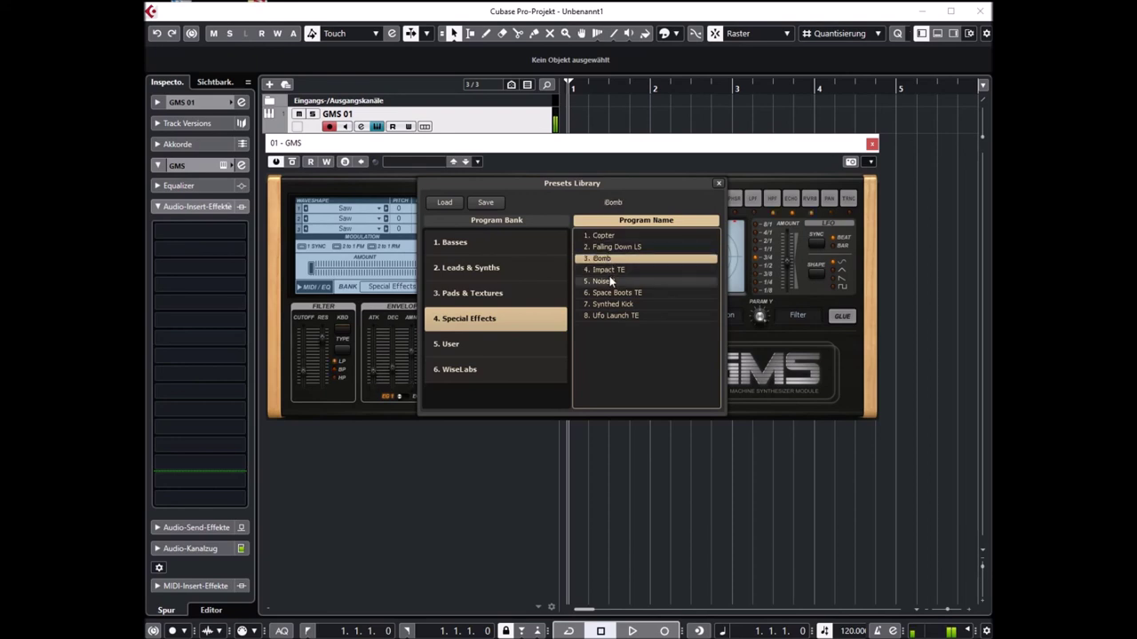
Audition the programs Impact TE, Space Boots TE, Ufo Launch TE and Synthed Kick from the Special Effects bank.
{"action": "left_click", "coordinate": [609, 270]}
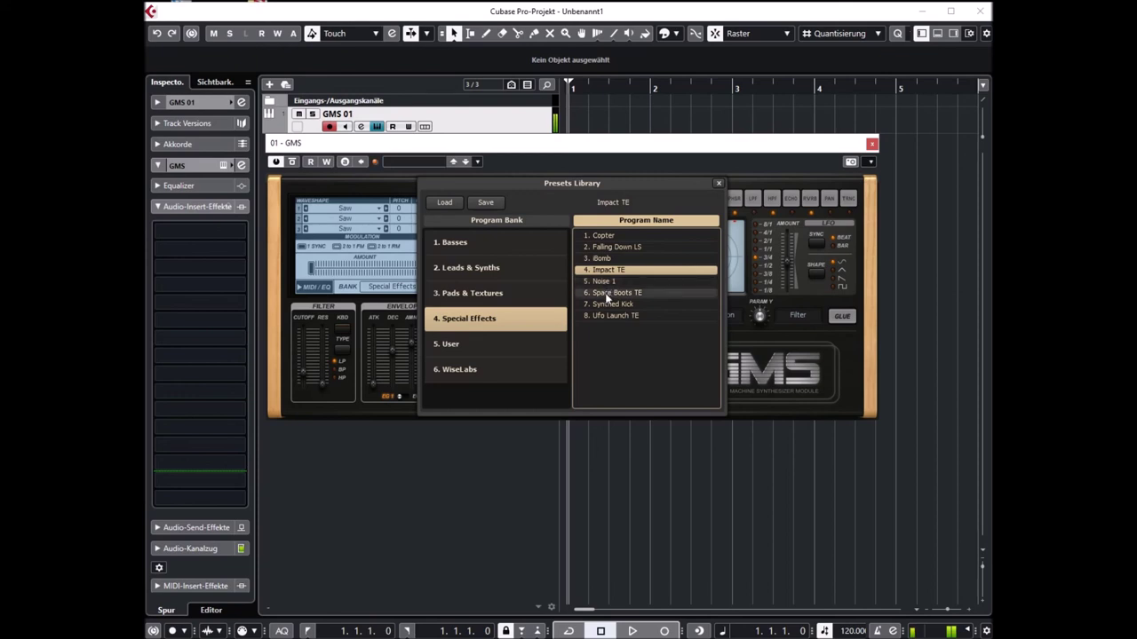
{"action": "left_click", "coordinate": [608, 294]}
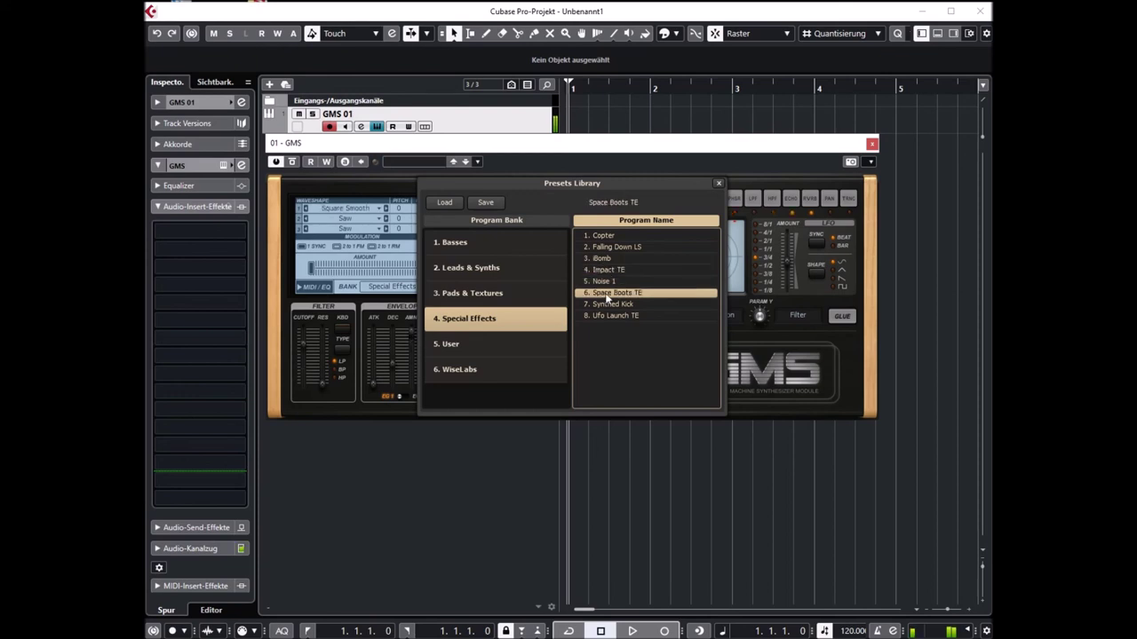
{"action": "left_click", "coordinate": [610, 316]}
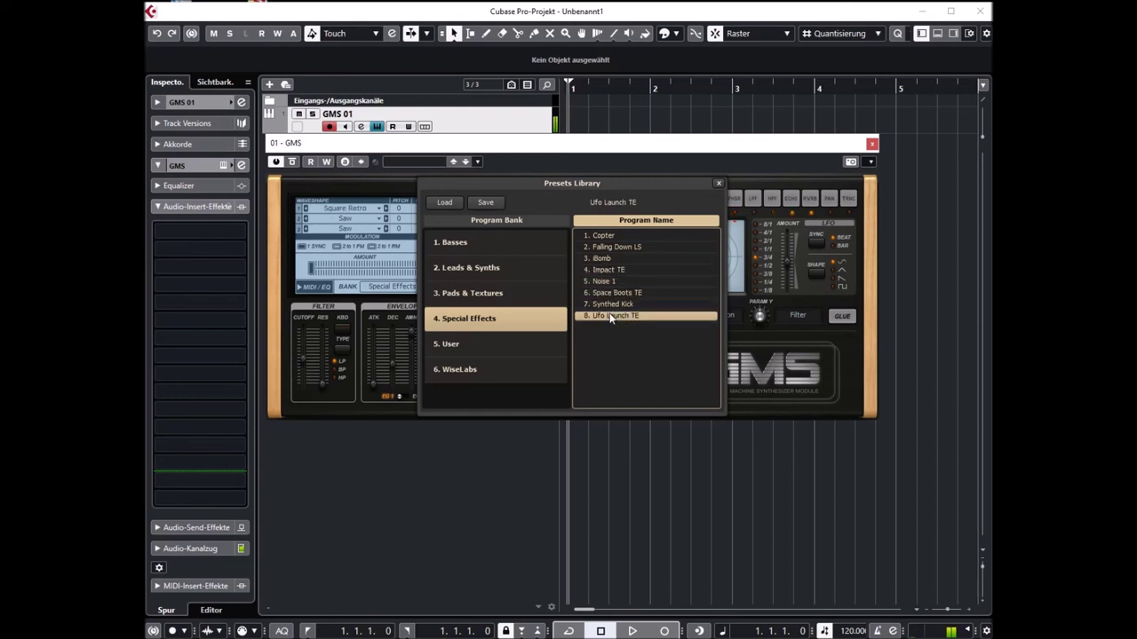
{"action": "left_click", "coordinate": [611, 306]}
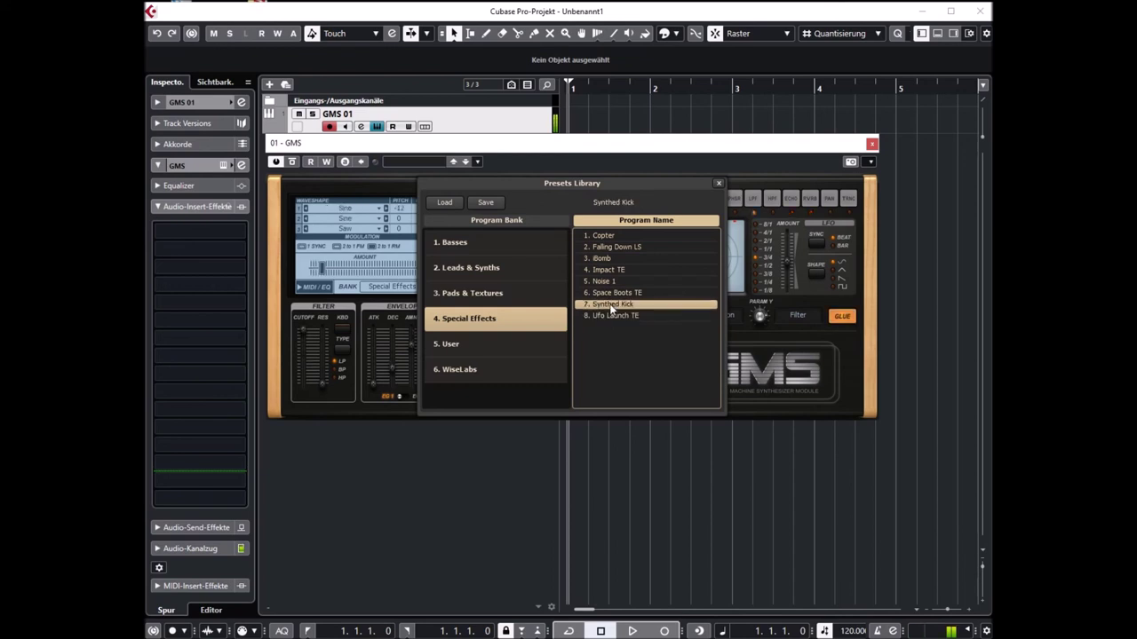
Check the User bank, then audition Bass Breakdown, Bass Future Sub and Bass Reece Filtered from the WiseLabs bank.
{"action": "left_click", "coordinate": [500, 341]}
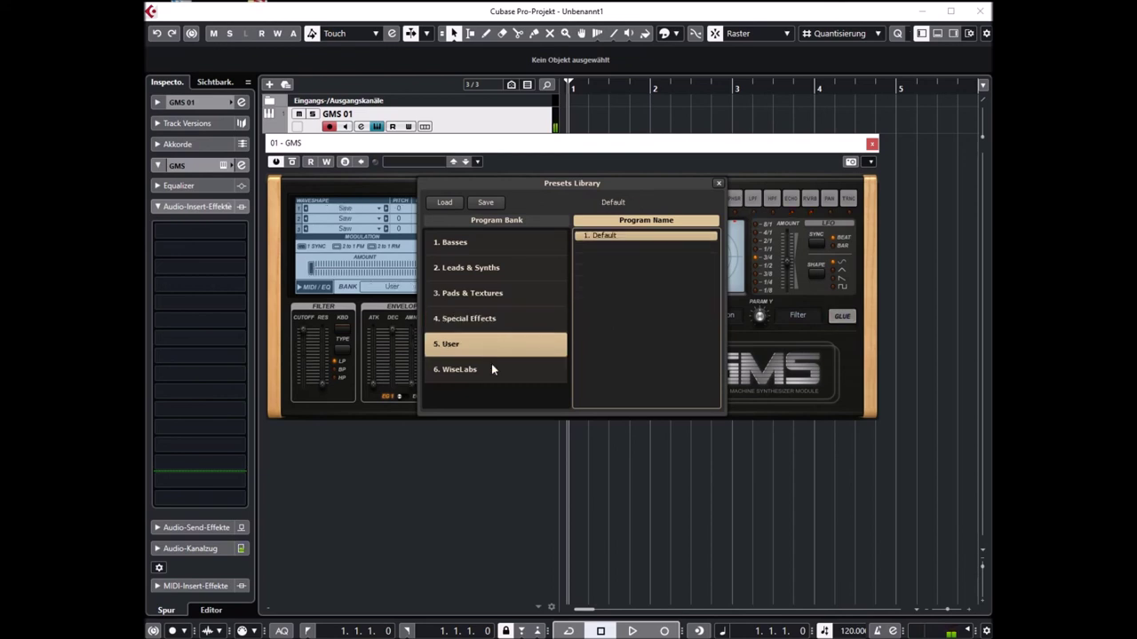
{"action": "left_click", "coordinate": [490, 371]}
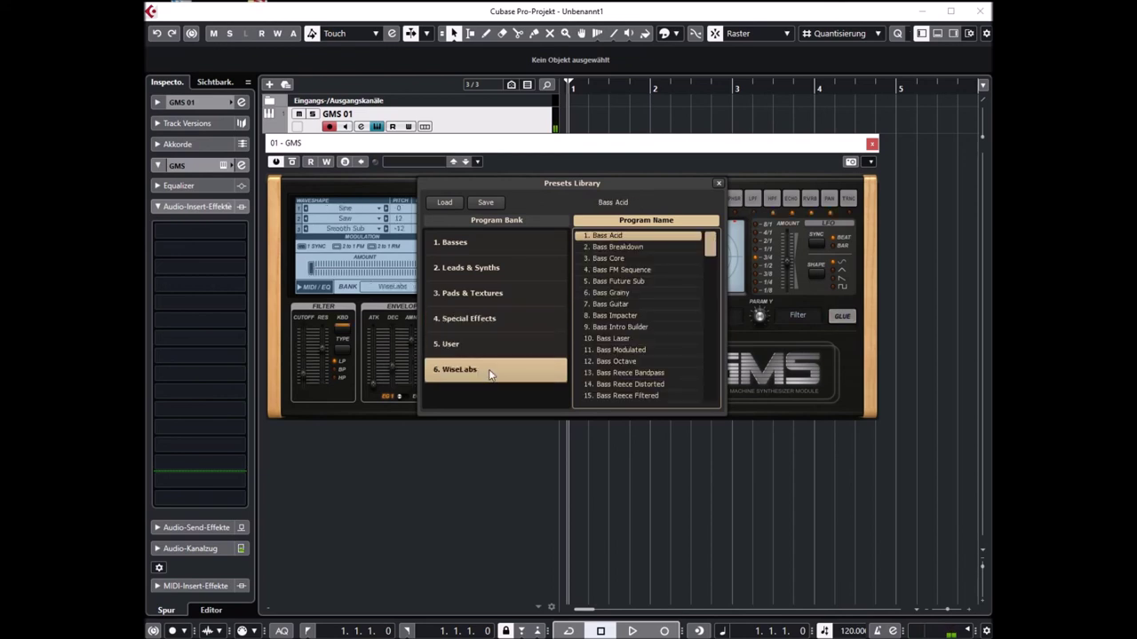
{"action": "left_click", "coordinate": [620, 247]}
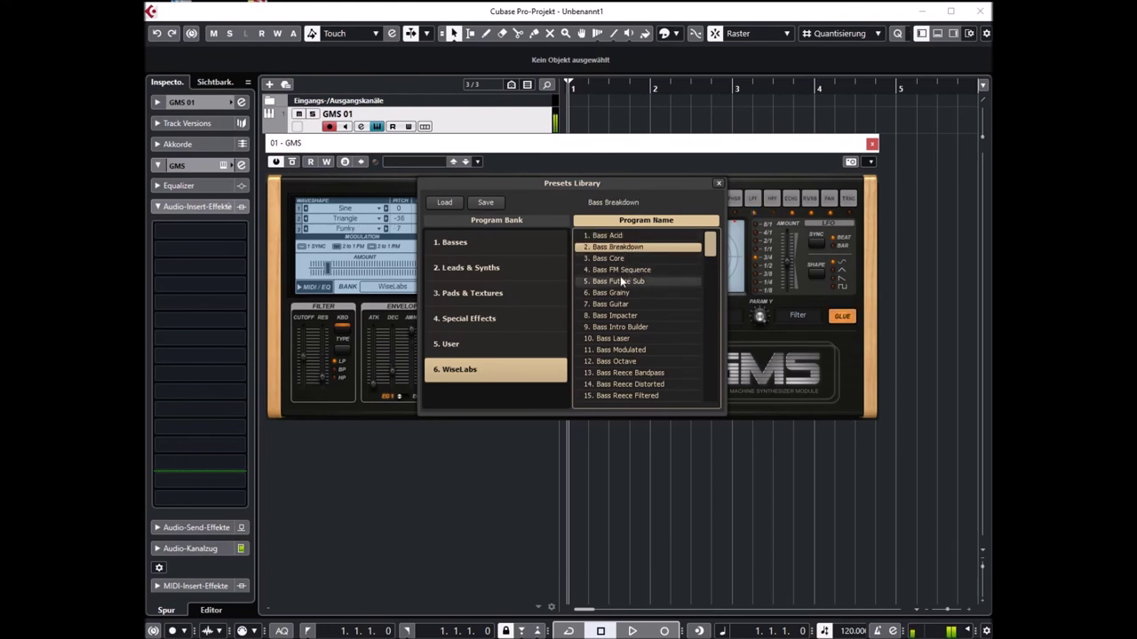
{"action": "left_click", "coordinate": [621, 281]}
{"action": "scroll", "coordinate": [712, 256], "scroll_direction": "down", "scroll_amount": 4}
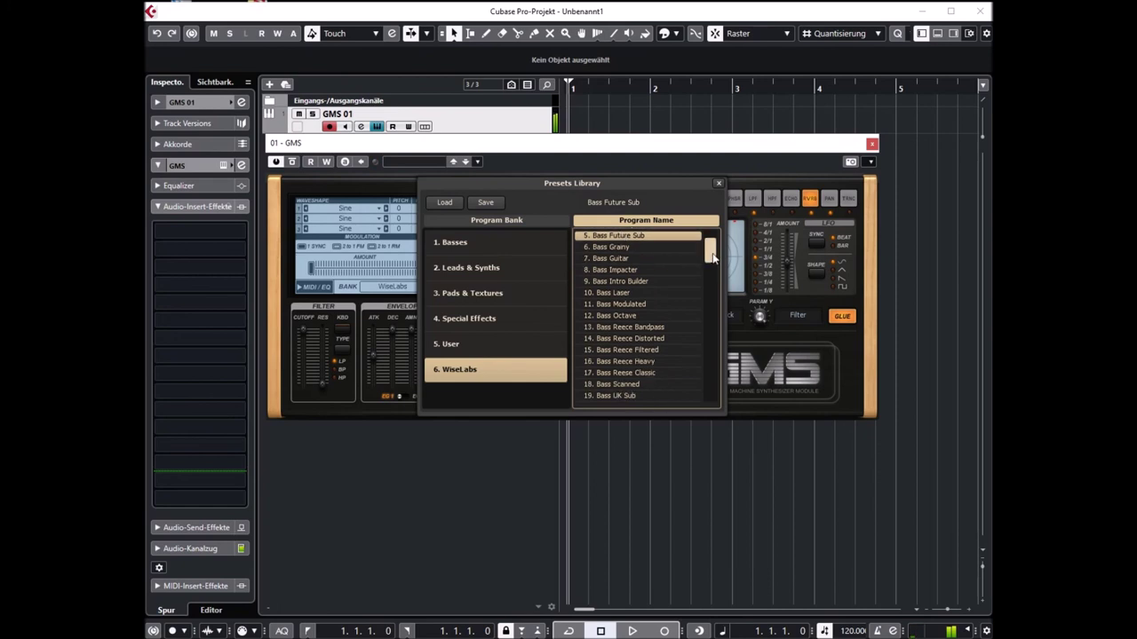
{"action": "left_click", "coordinate": [619, 260]}
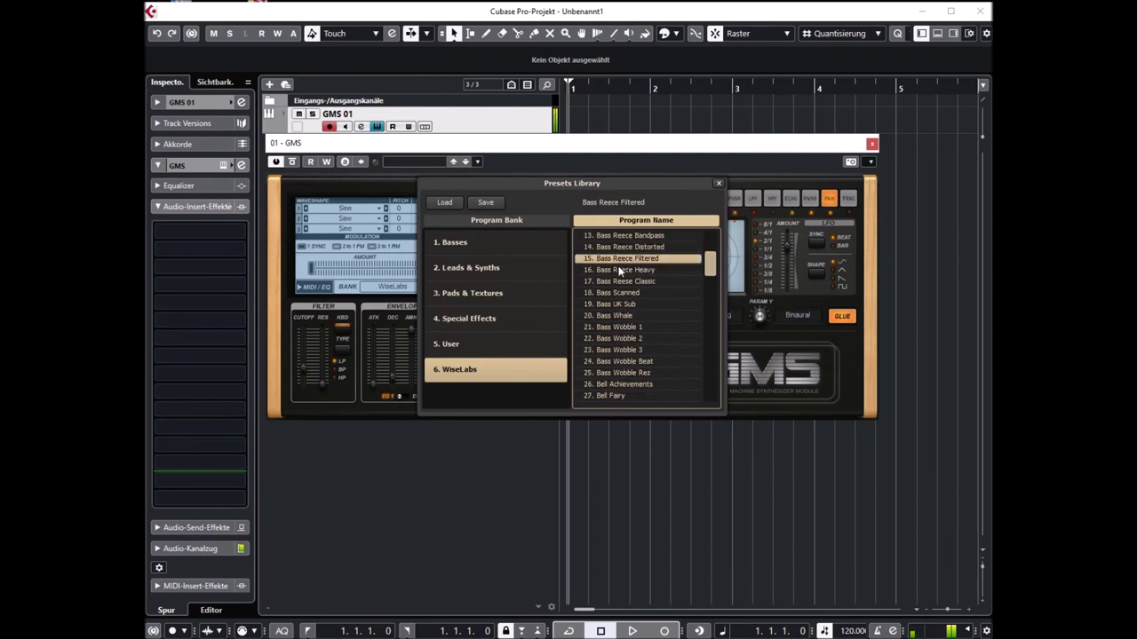
Audition the WiseLabs bass programs Bass Scanned, Bass Whale, Bass Wobble 1 and Bass Wobble Beat.
{"action": "left_click", "coordinate": [612, 295]}
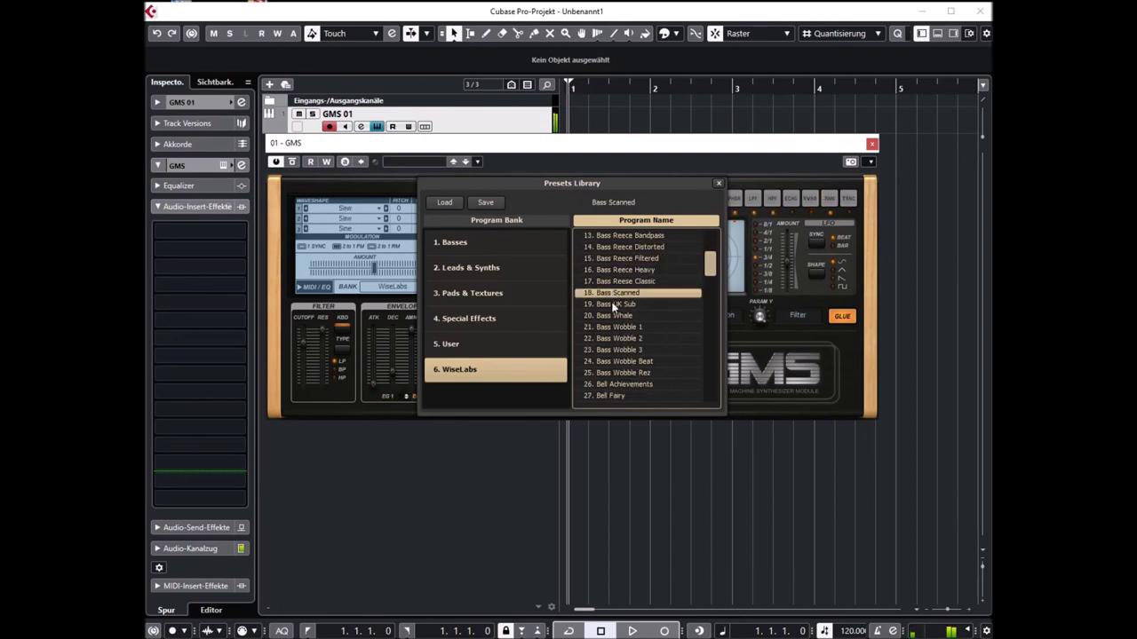
{"action": "left_click", "coordinate": [614, 317]}
{"action": "left_click", "coordinate": [617, 328]}
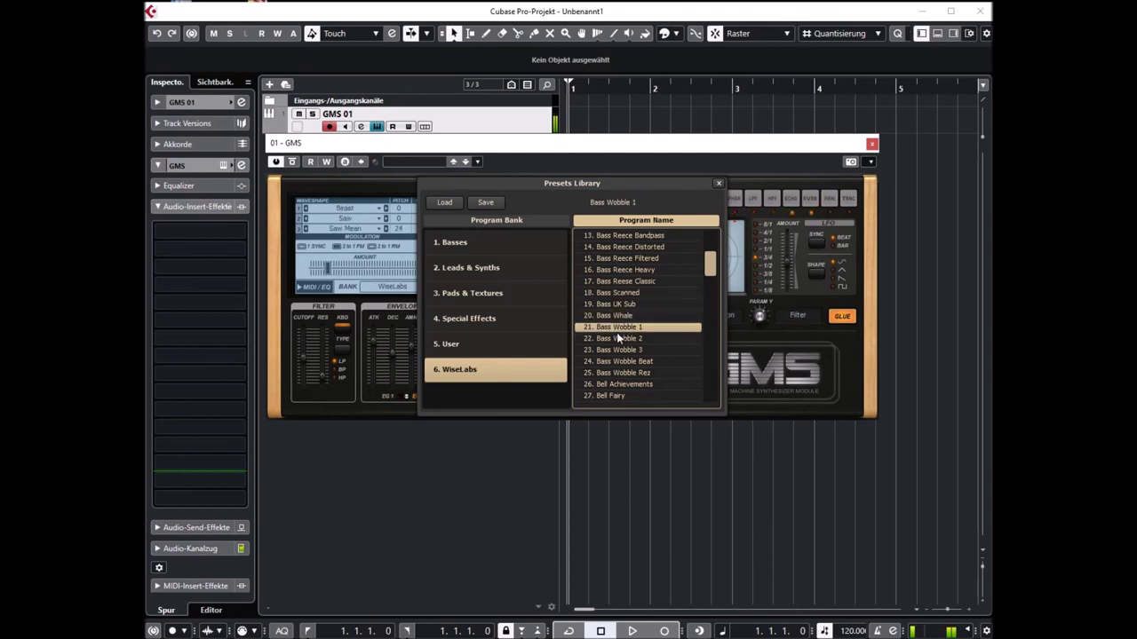
{"action": "scroll", "coordinate": [614, 338], "scroll_direction": "down", "scroll_amount": 3}
{"action": "left_click", "coordinate": [657, 329]}
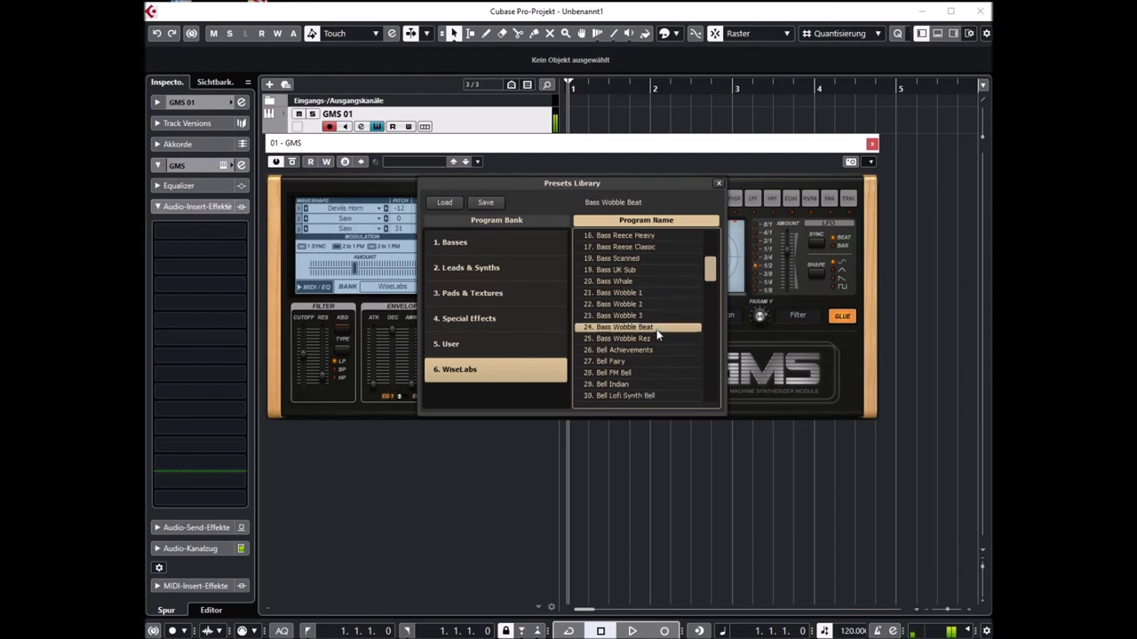
Audition the WiseLabs bell programs Bell Achievements, Bell Lofi Synth Bell and Bell Pure Crystal.
{"action": "scroll", "coordinate": [613, 329], "scroll_direction": "down", "scroll_amount": 2}
{"action": "left_click", "coordinate": [612, 328]}
{"action": "scroll", "coordinate": [636, 322], "scroll_direction": "down", "scroll_amount": 3}
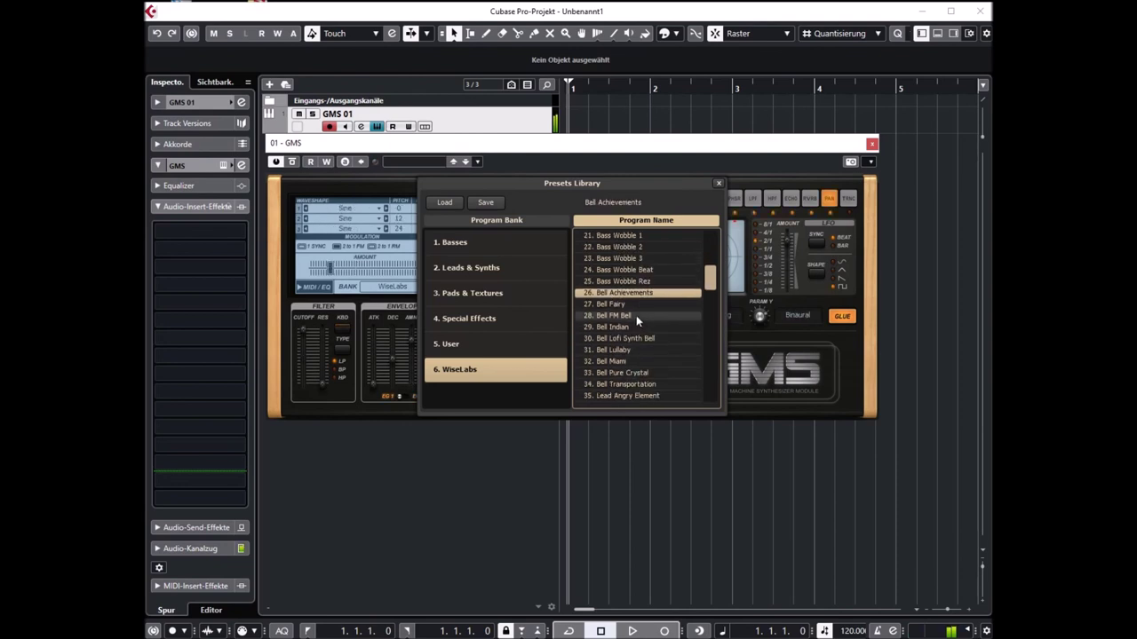
{"action": "left_click", "coordinate": [619, 341]}
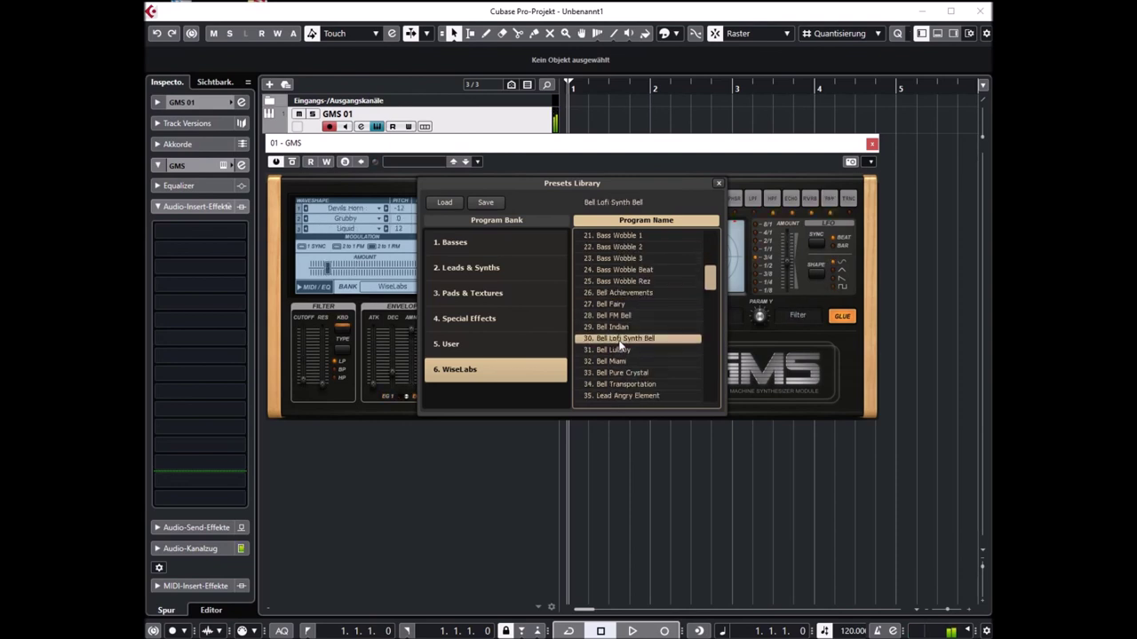
{"action": "scroll", "coordinate": [619, 344], "scroll_direction": "down", "scroll_amount": 3}
{"action": "left_click", "coordinate": [619, 342]}
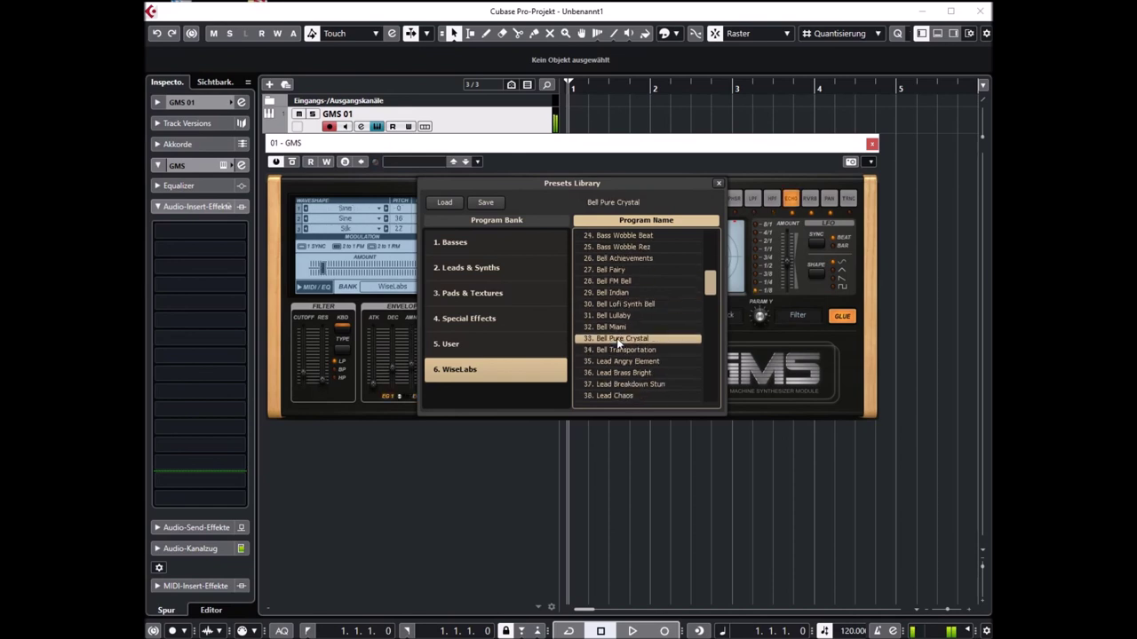
Audition the WiseLabs lead programs Lead Angry Element, Lead Chaos, Lead Paris Metro Doors and Lead Talking.
{"action": "scroll", "coordinate": [619, 342], "scroll_direction": "down", "scroll_amount": 2}
{"action": "left_click", "coordinate": [619, 340]}
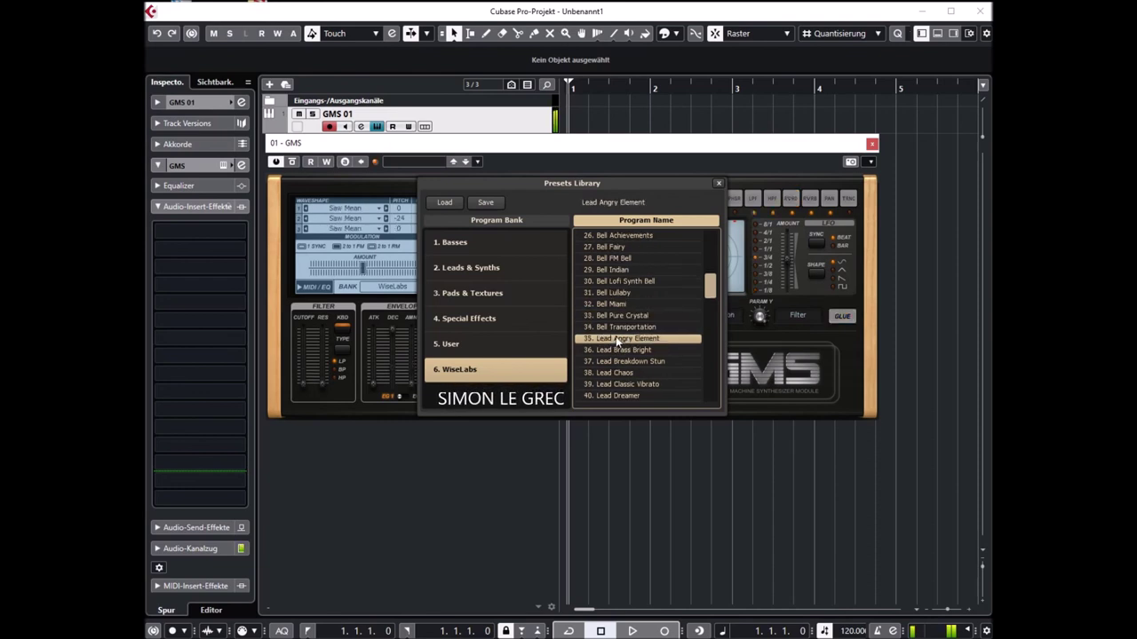
{"action": "scroll", "coordinate": [617, 342], "scroll_direction": "down", "scroll_amount": 3}
{"action": "left_click", "coordinate": [615, 338]}
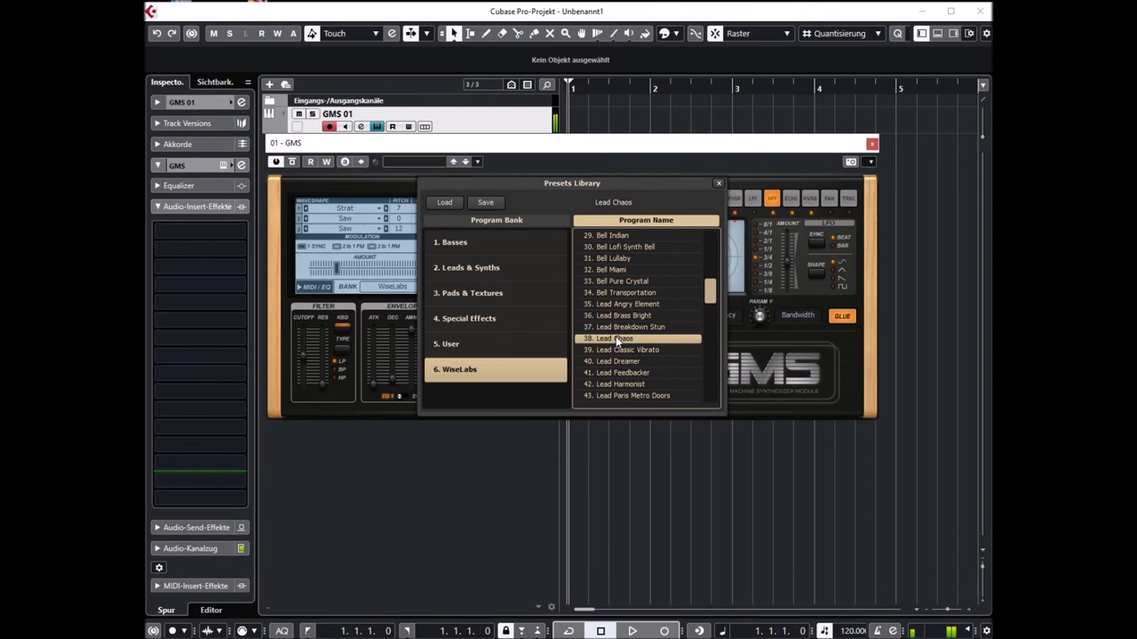
{"action": "scroll", "coordinate": [618, 340], "scroll_direction": "down", "scroll_amount": 6}
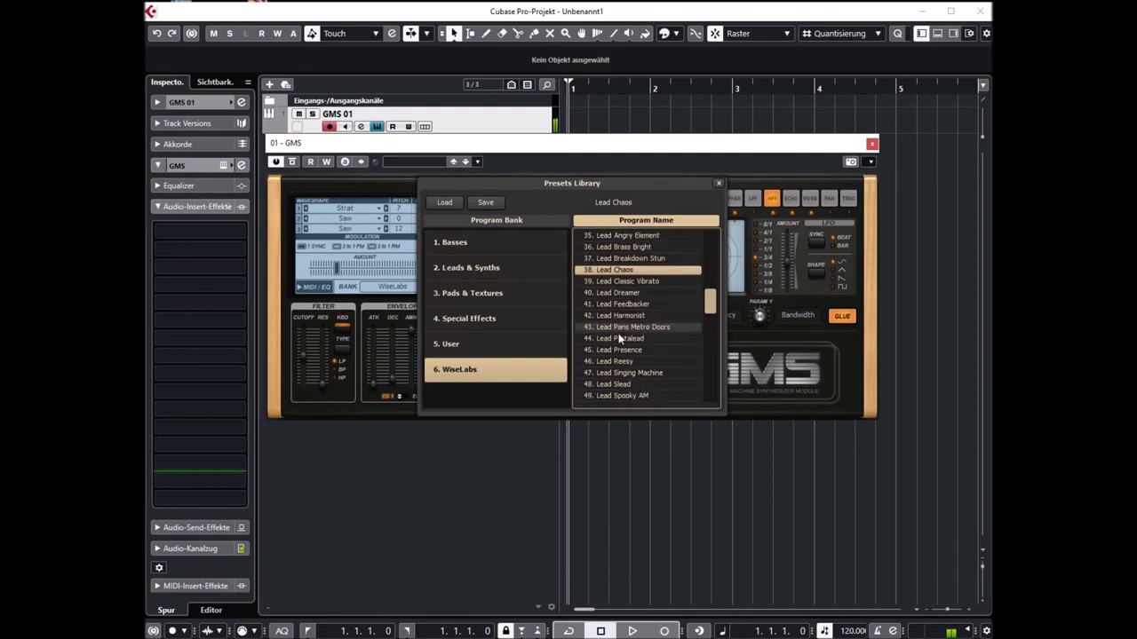
{"action": "left_click", "coordinate": [618, 332]}
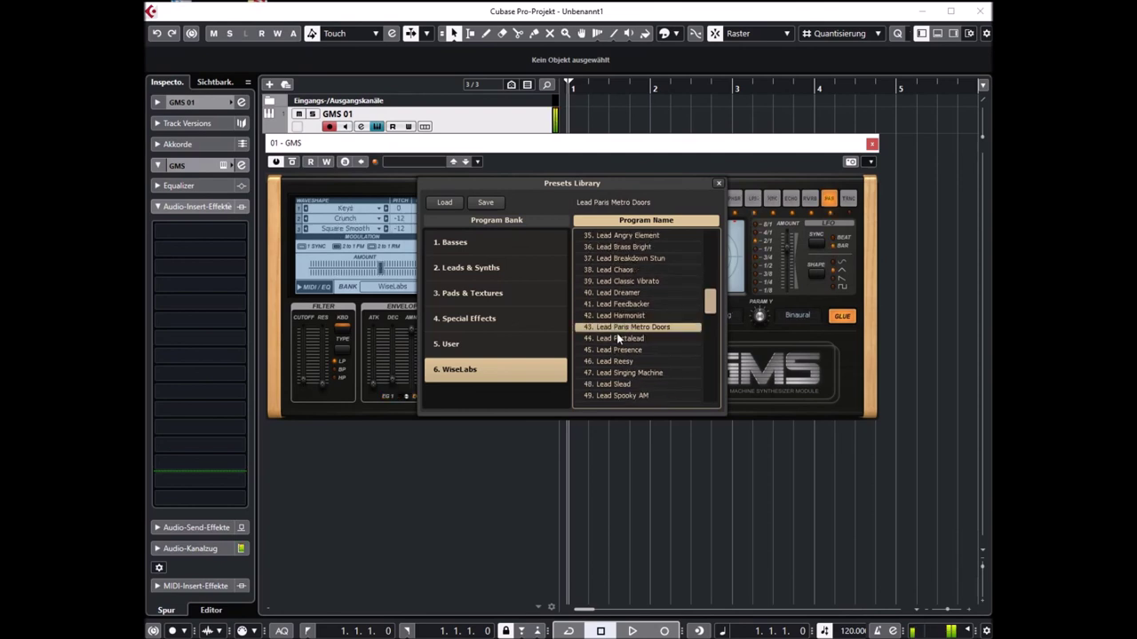
{"action": "scroll", "coordinate": [627, 331], "scroll_direction": "down", "scroll_amount": 4}
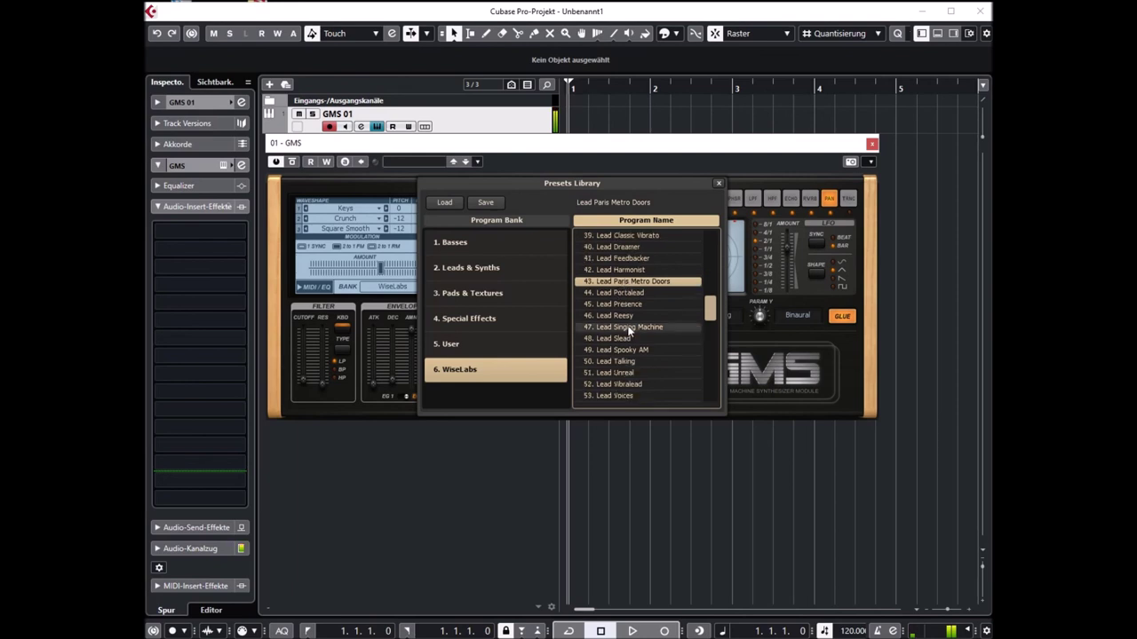
{"action": "scroll", "coordinate": [628, 331], "scroll_direction": "down", "scroll_amount": 3}
{"action": "left_click", "coordinate": [627, 327]}
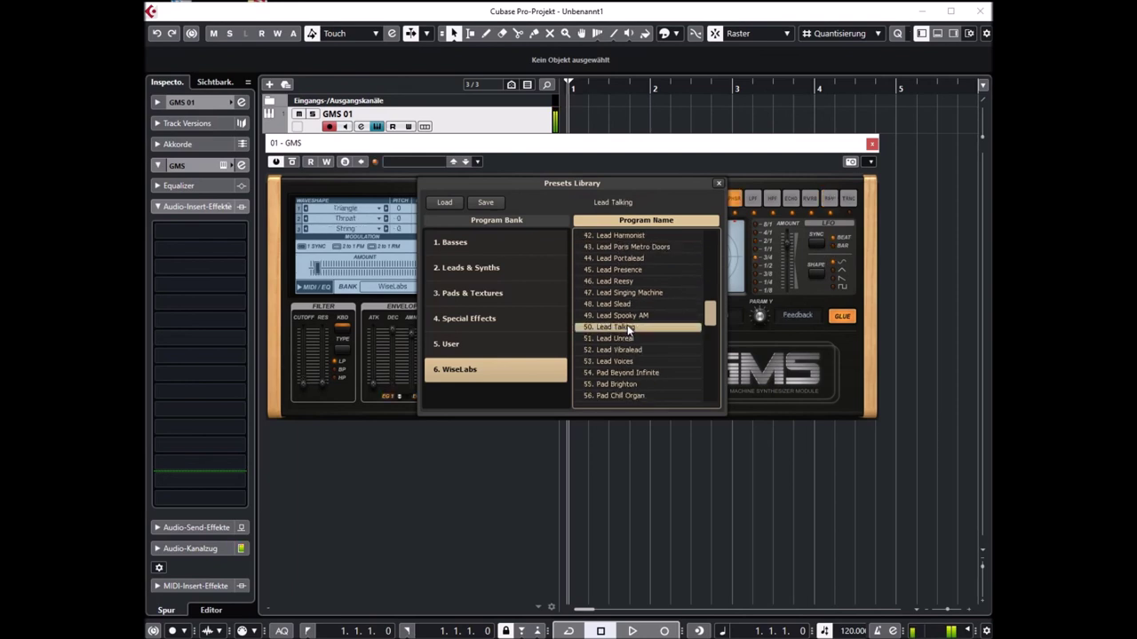
Audition the WiseLabs pad programs Pad Beyond Infinite, Pad Deep Feelings, Pad Sensitive Harmonics and Pad Tape.
{"action": "scroll", "coordinate": [627, 325], "scroll_direction": "down", "scroll_amount": 4}
{"action": "left_click", "coordinate": [615, 330]}
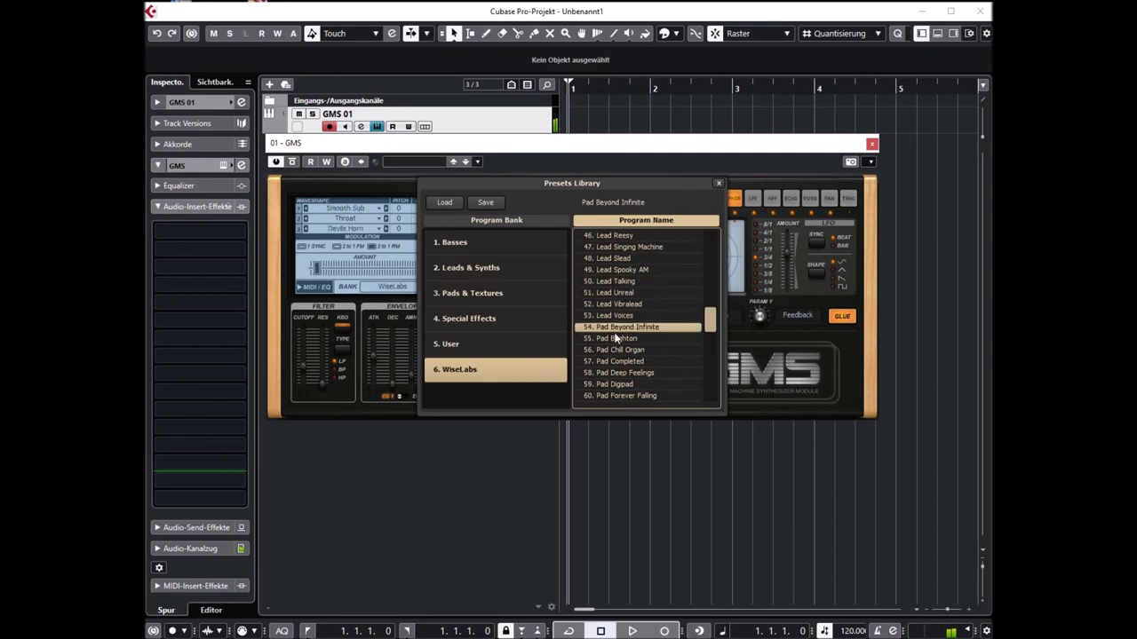
{"action": "left_click", "coordinate": [611, 374]}
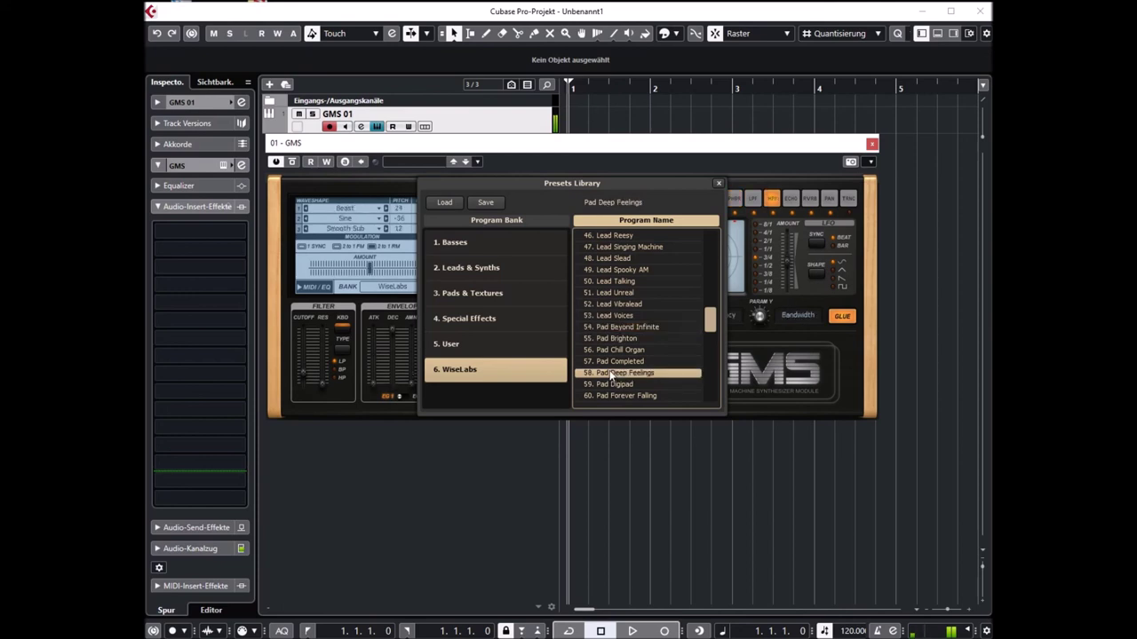
{"action": "scroll", "coordinate": [641, 355], "scroll_direction": "down", "scroll_amount": 11}
{"action": "left_click", "coordinate": [615, 350]}
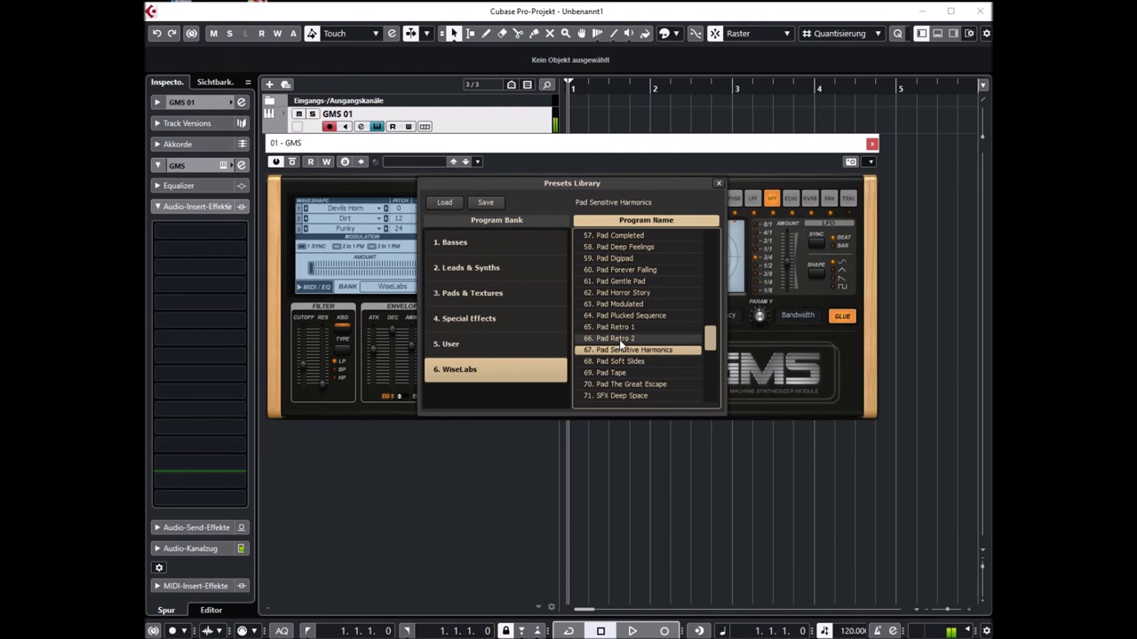
{"action": "left_click", "coordinate": [610, 373]}
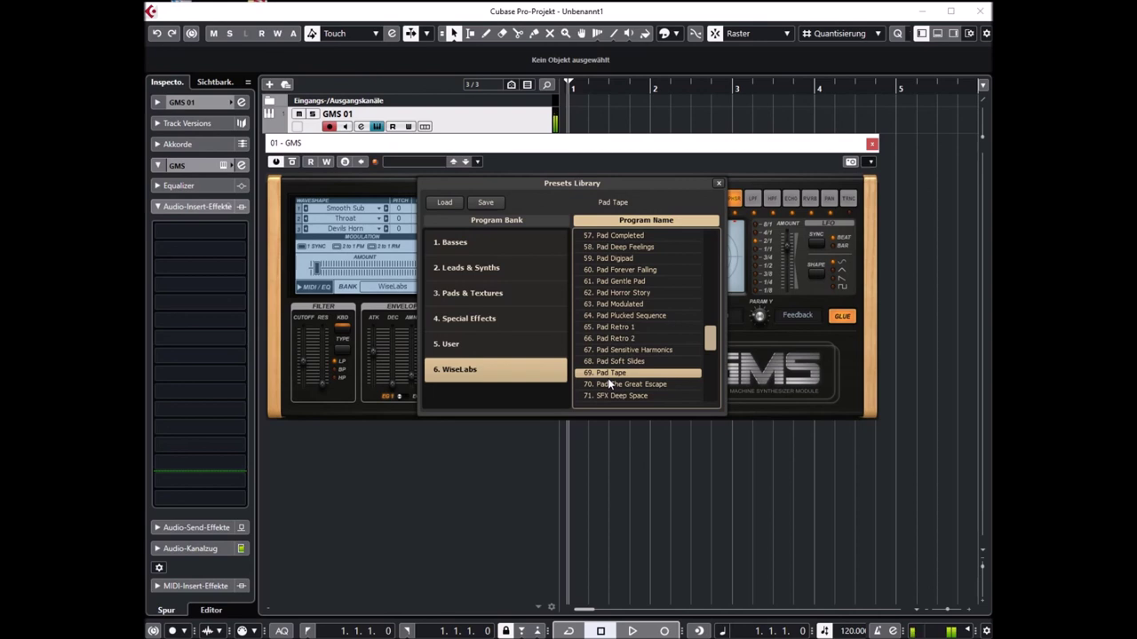
Audition the WiseLabs synth programs Synth Aquarium, Synth Brutal Supersaw and Synth Distorted Chords.
{"action": "scroll", "coordinate": [633, 349], "scroll_direction": "down", "scroll_amount": 1}
{"action": "left_click_drag", "start_coordinate": [710, 348], "coordinate": [711, 374]}
{"action": "left_click", "coordinate": [616, 258]}
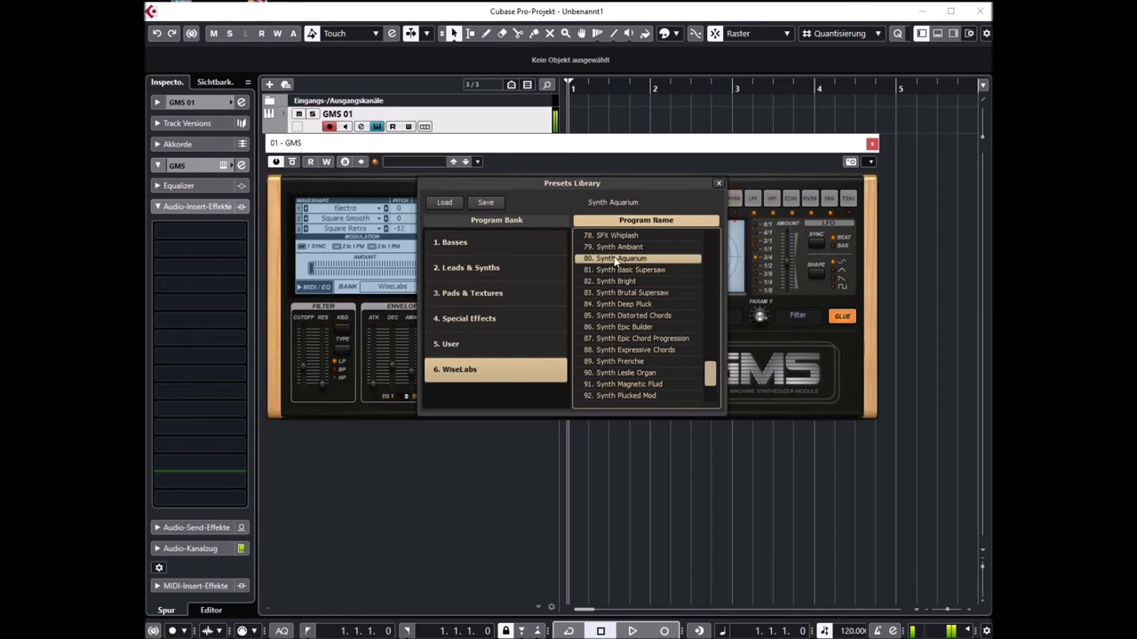
{"action": "left_click", "coordinate": [616, 293]}
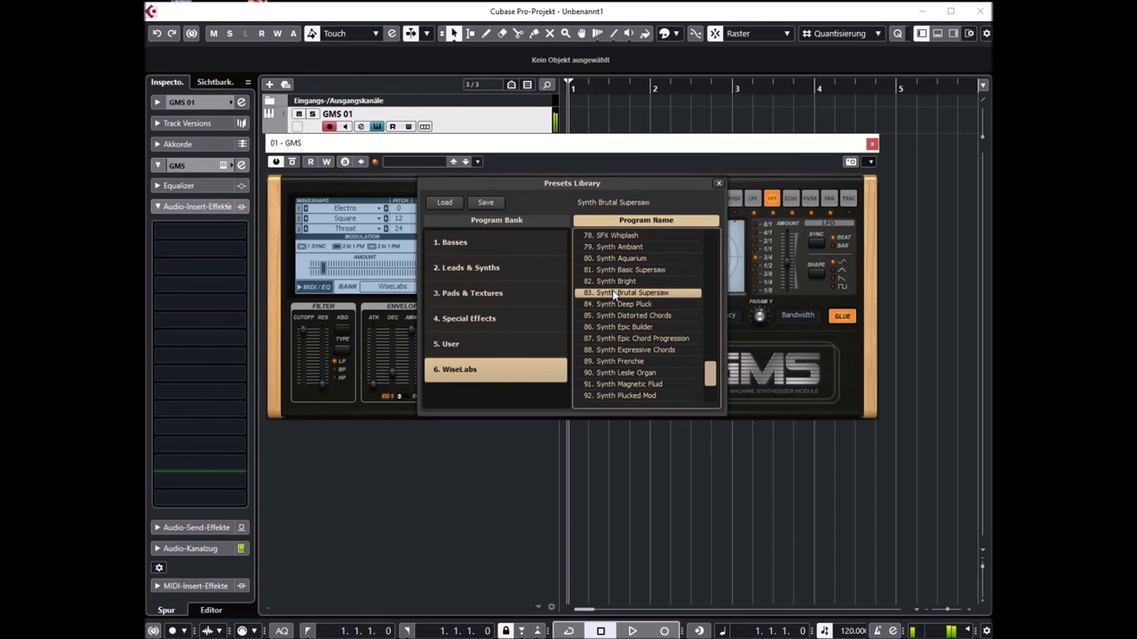
{"action": "left_click", "coordinate": [613, 316]}
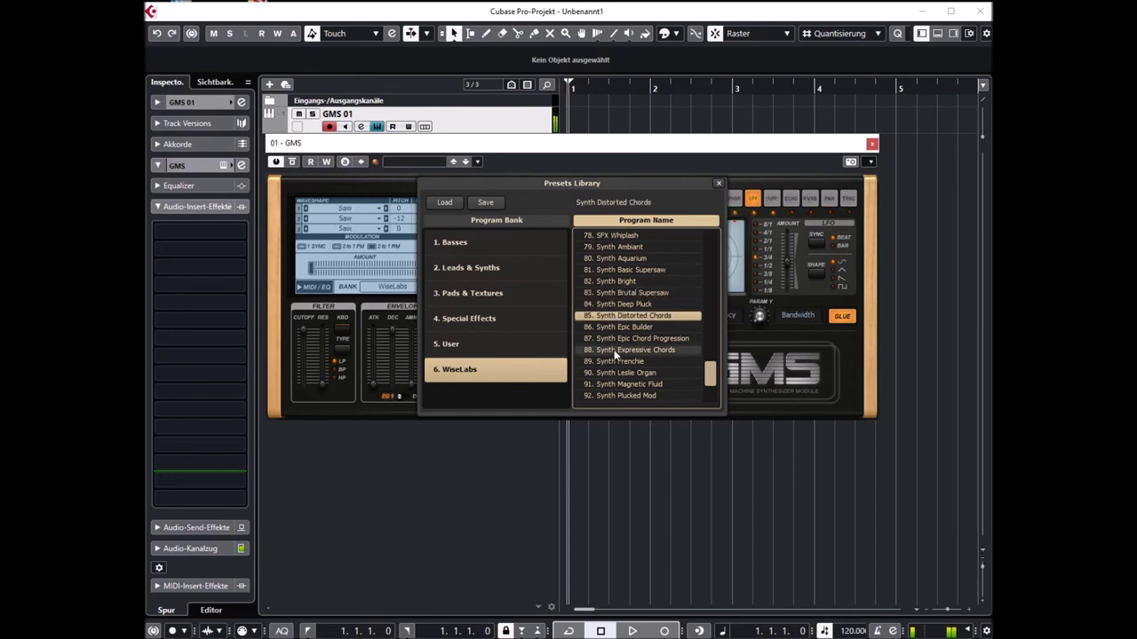
Audition Synth Expressive Chords, load Synth Leslie Organ from the WiseLabs bank and close the presets library.
{"action": "left_click", "coordinate": [614, 349]}
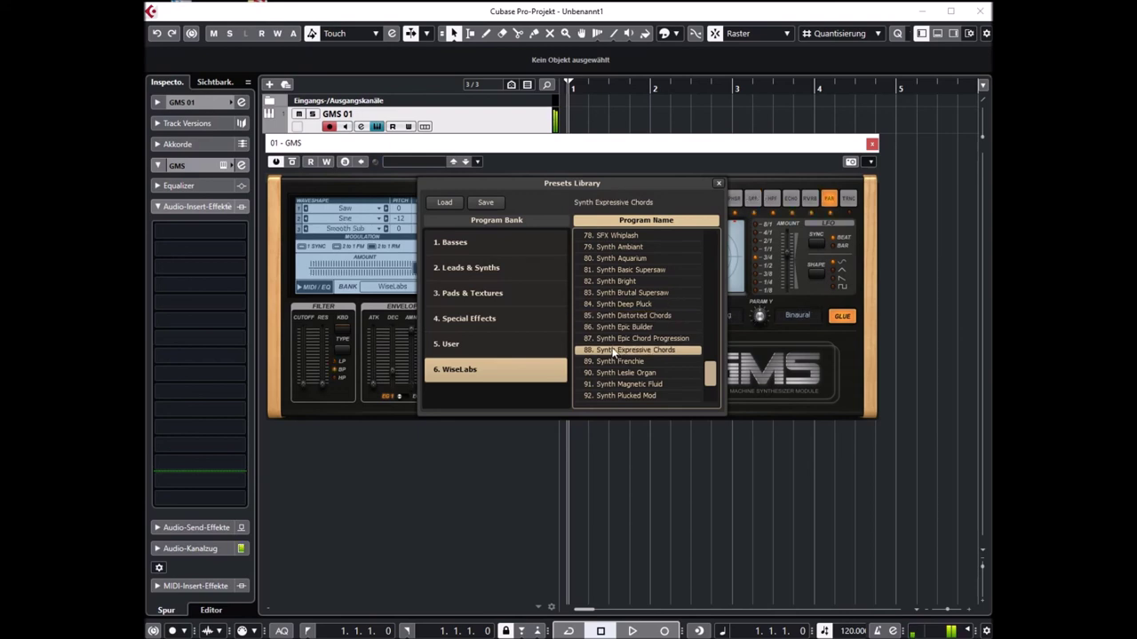
{"action": "left_click", "coordinate": [612, 374]}
{"action": "scroll", "coordinate": [613, 356], "scroll_direction": "down", "scroll_amount": 1}
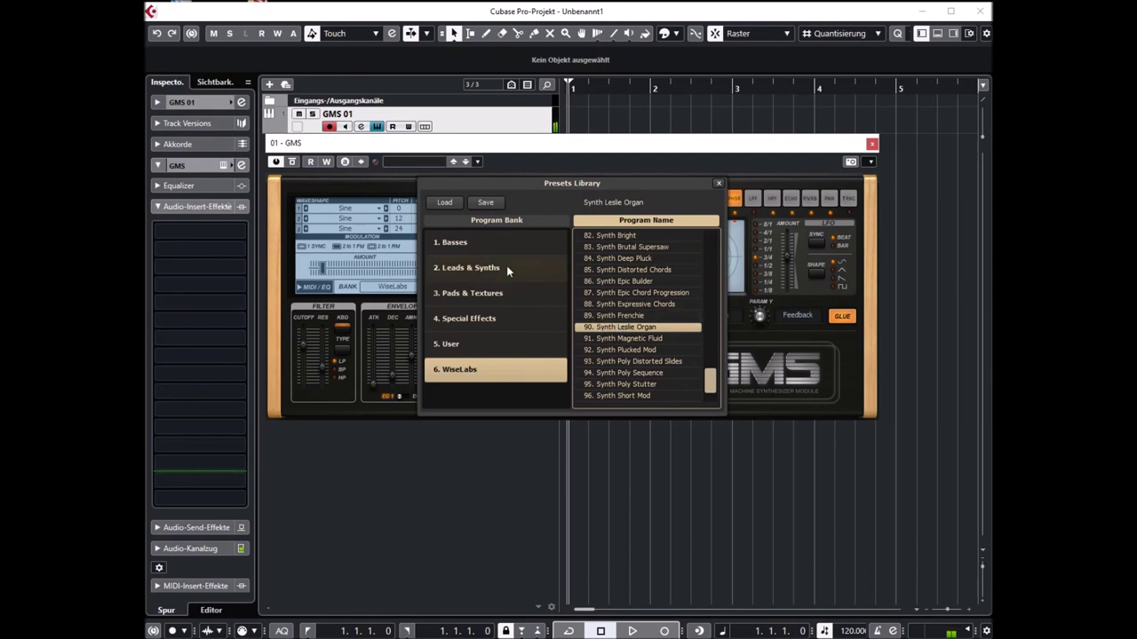
{"action": "left_click", "coordinate": [717, 185]}
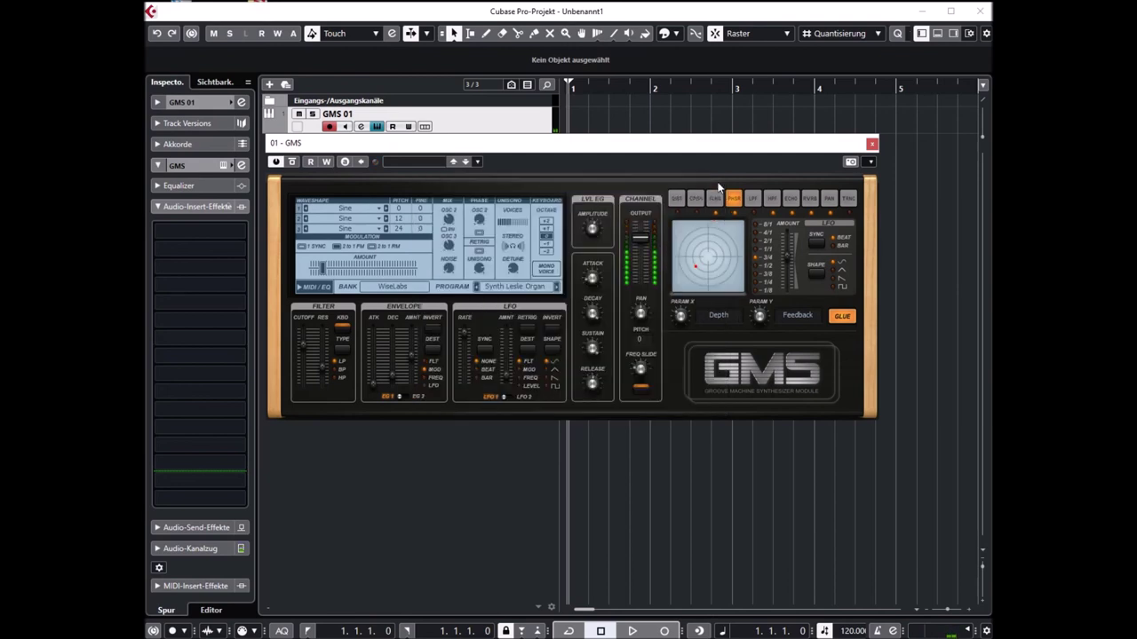